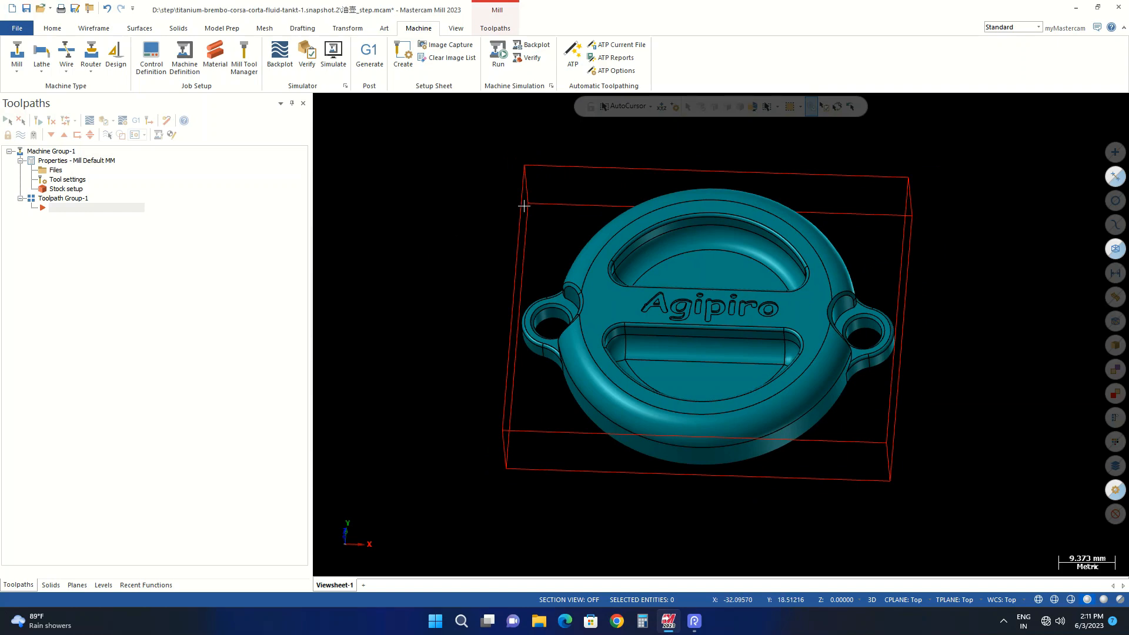
# Delete the stock outline and reload the original 油壶_step model from the snapshot folder, discarding the changes to the current file
pyautogui.click(1115, 176)
pyautogui.press('Delete')
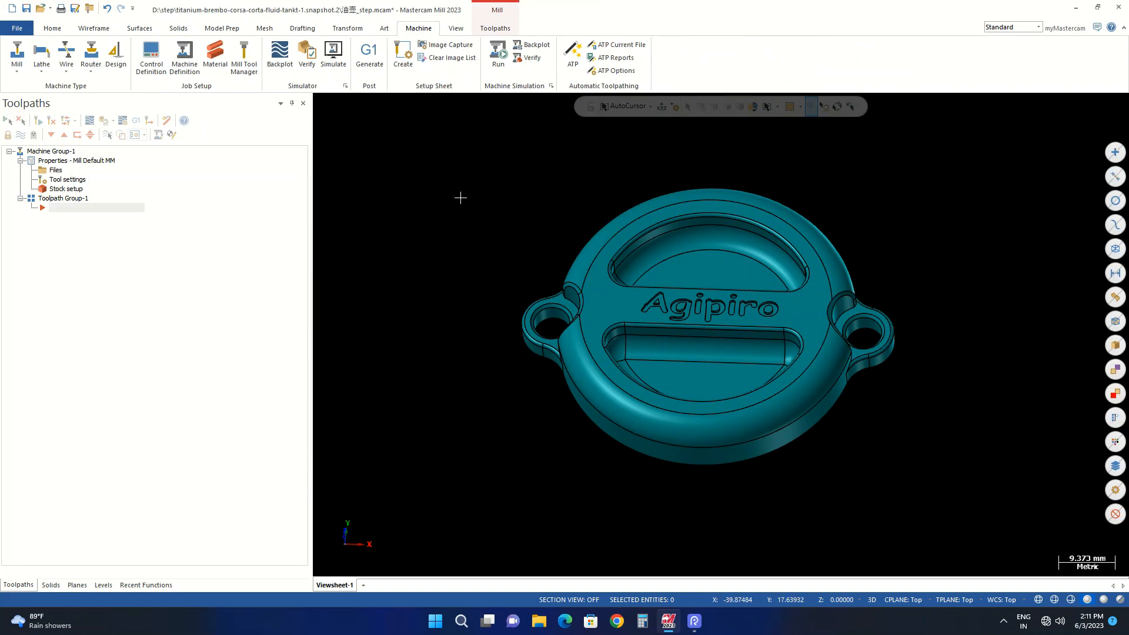
pyautogui.click(51, 9)
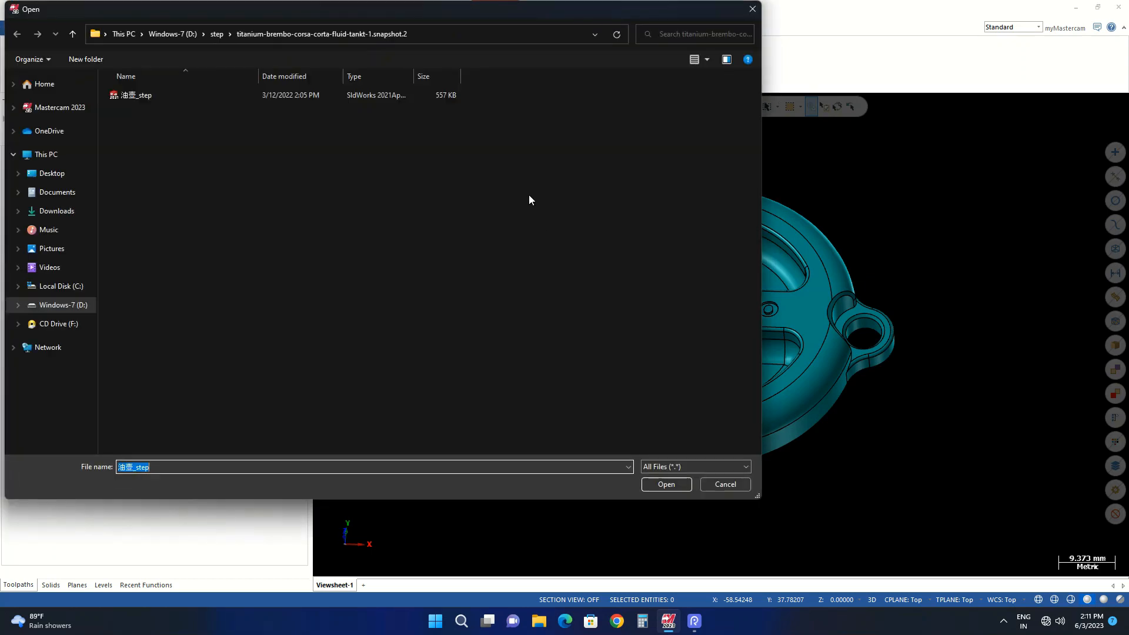
pyautogui.click(369, 92)
pyautogui.doubleClick(315, 94)
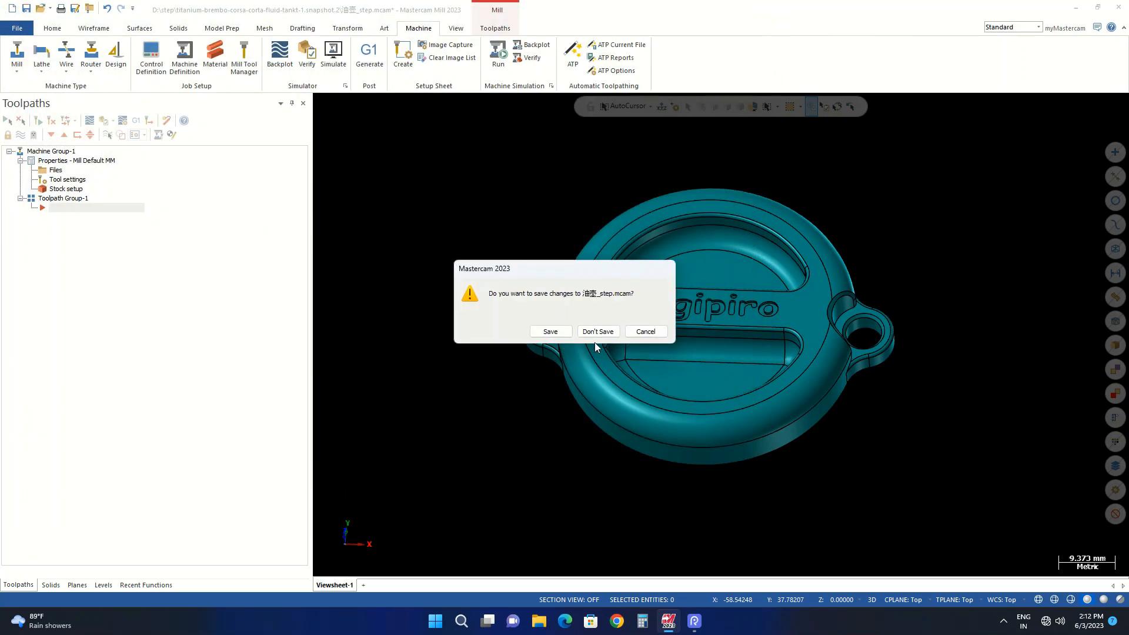
pyautogui.click(595, 332)
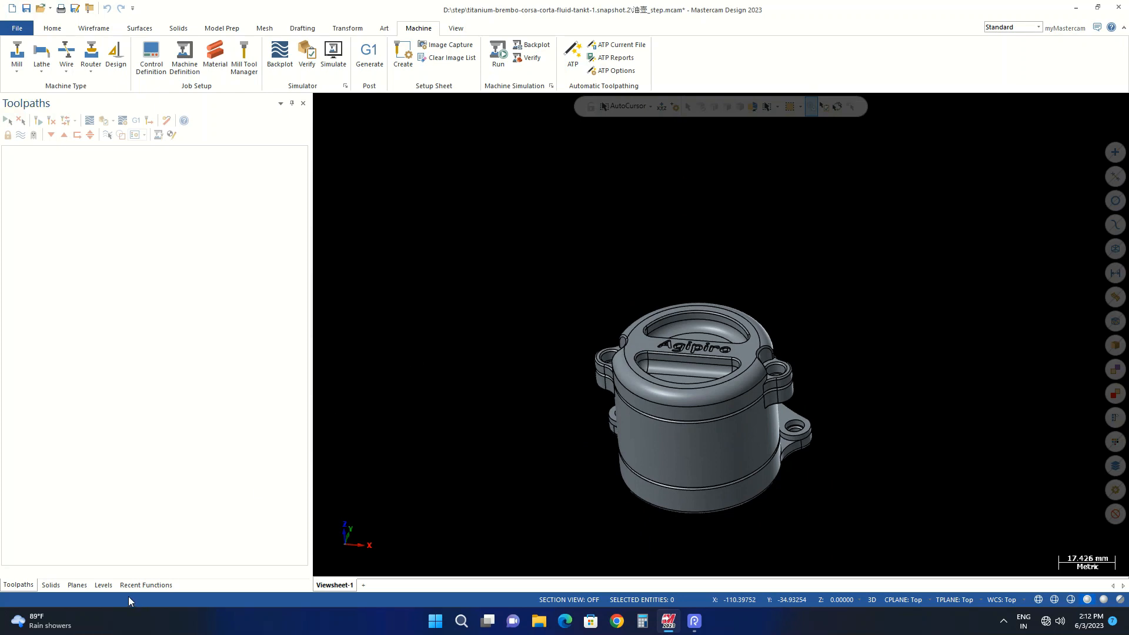
# Hide levels 7, 5, 4, 3 and 2 of the imported reservoir assembly
pyautogui.click(109, 586)
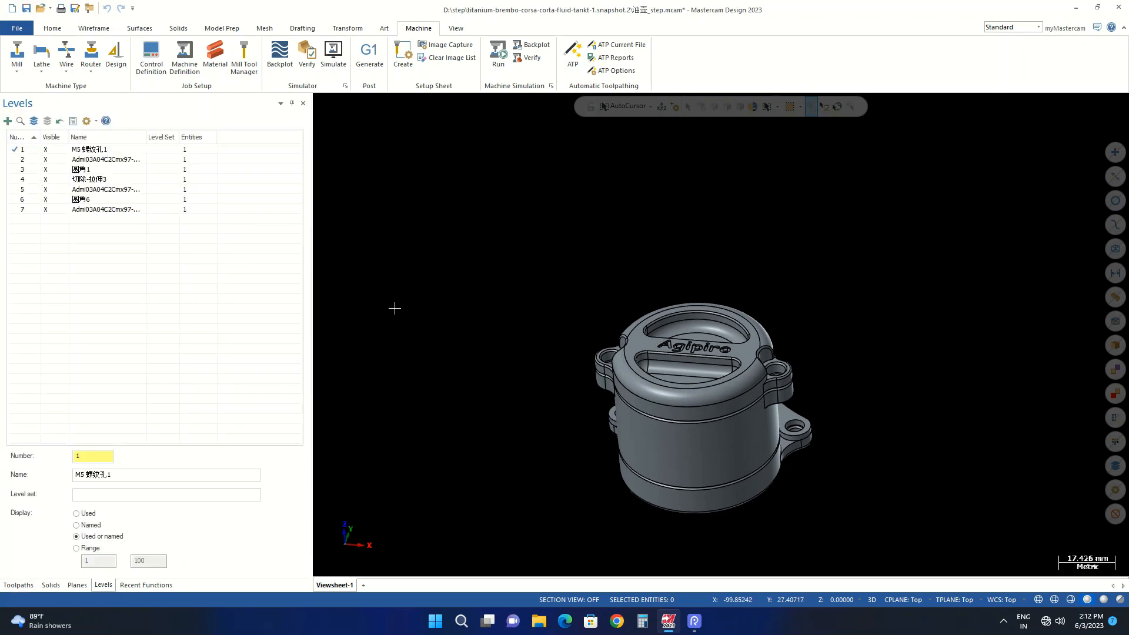
pyautogui.click(689, 355)
pyautogui.press('Escape')
pyautogui.click(47, 210)
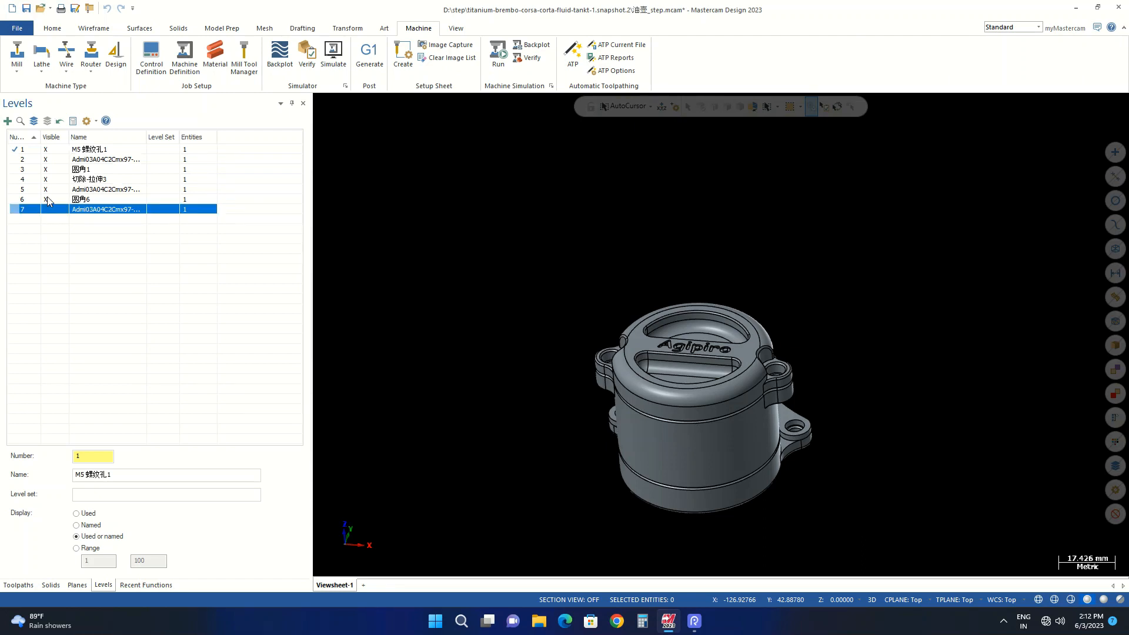
pyautogui.click(46, 189)
pyautogui.click(46, 180)
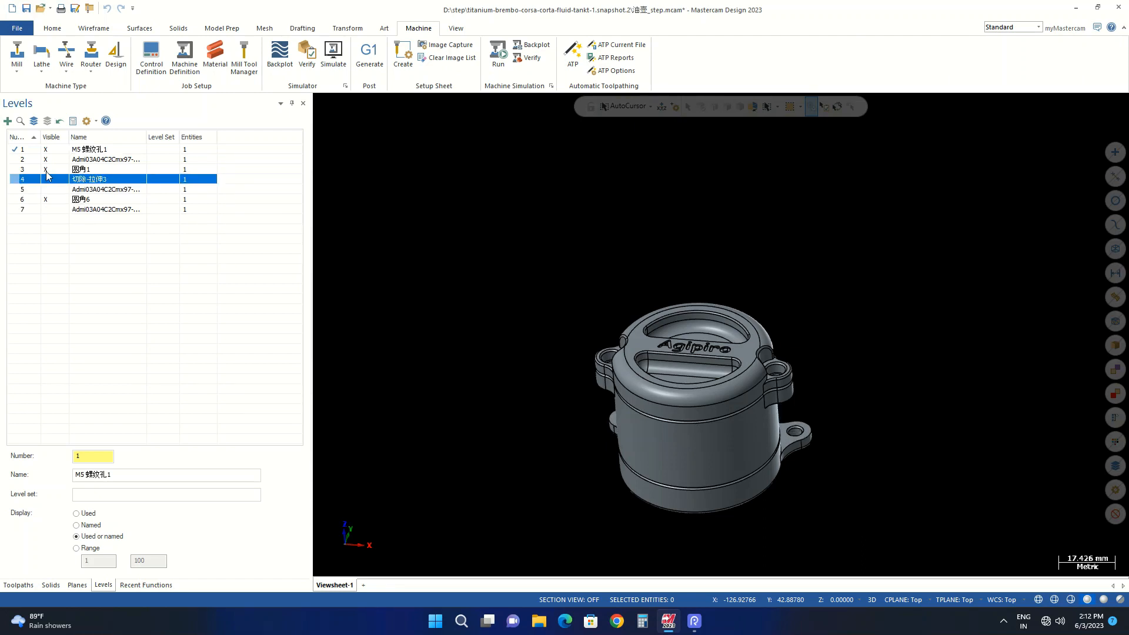
pyautogui.click(47, 170)
pyautogui.click(47, 161)
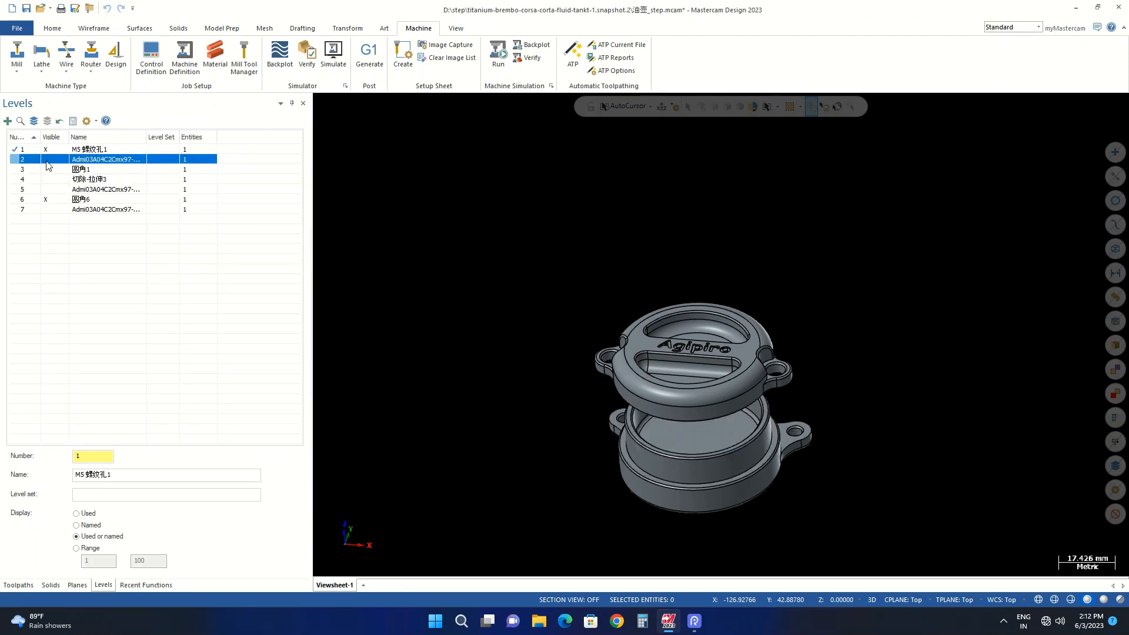
# Make level 6 the main level and hide level 1 so that only the cap solid is displayed
pyautogui.click(46, 149)
pyautogui.click(8, 200)
pyautogui.click(50, 150)
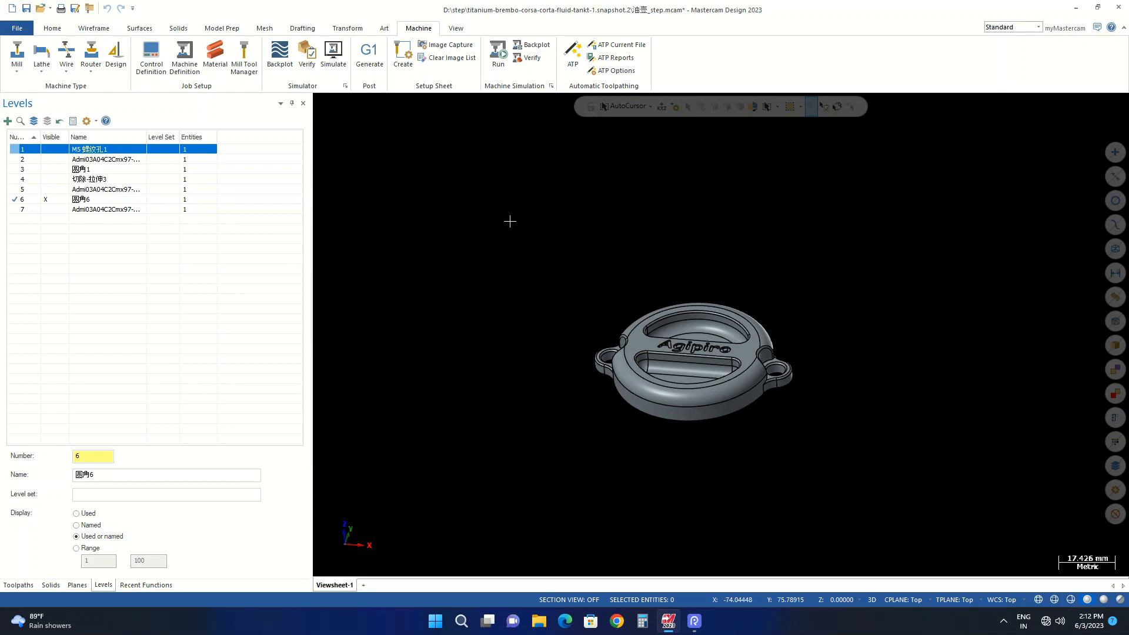
# Display the coordinate axes and move the cap with Dynamic transform from the centre of its top face to the world origin
pyautogui.scroll(2, 506, 226)
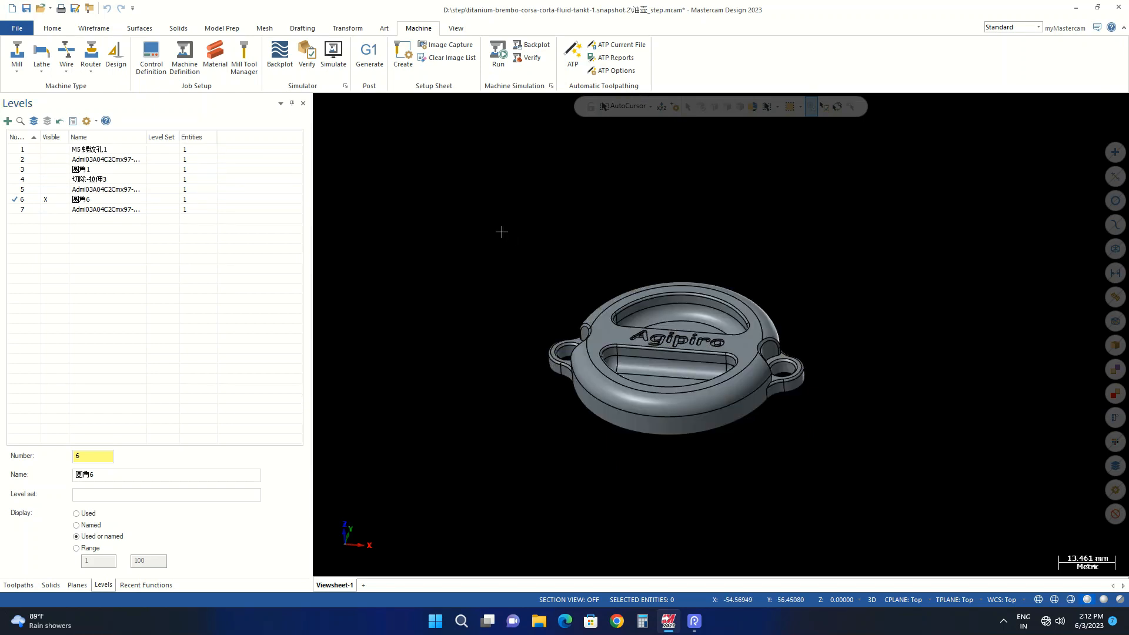
pyautogui.press('F9')
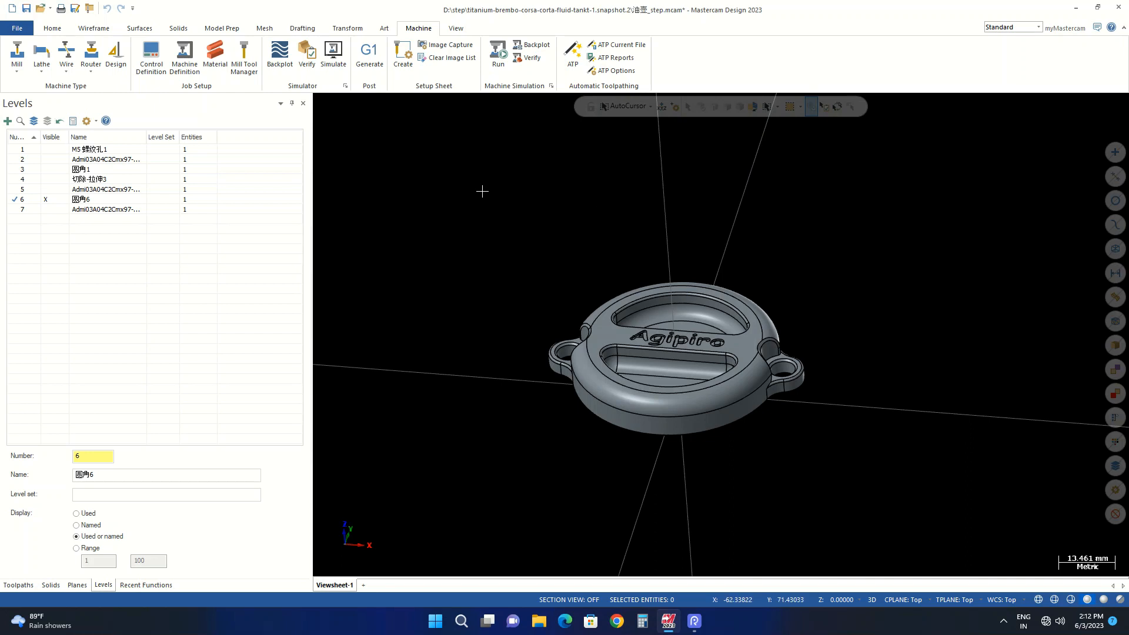
pyautogui.click(340, 33)
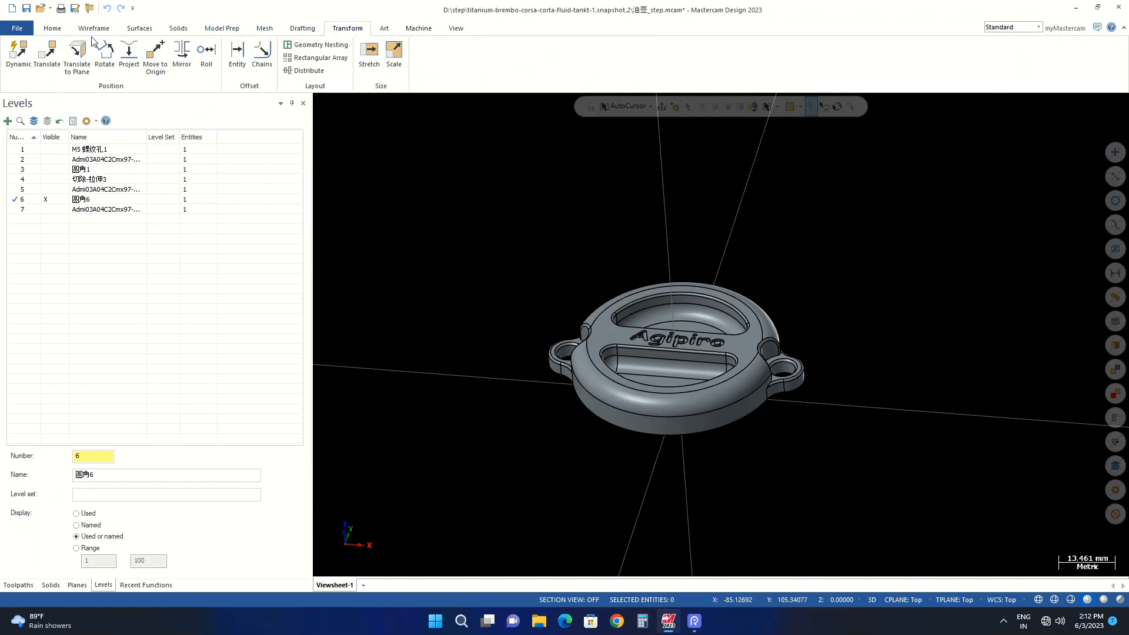
pyautogui.click(23, 59)
pyautogui.click(699, 329)
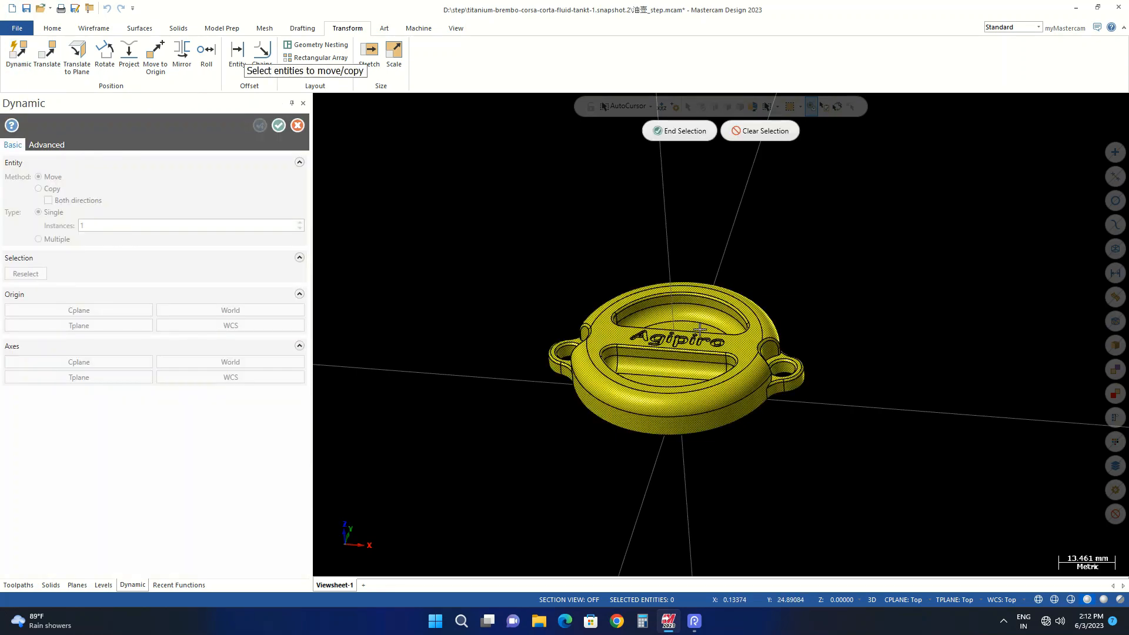
pyautogui.click(682, 130)
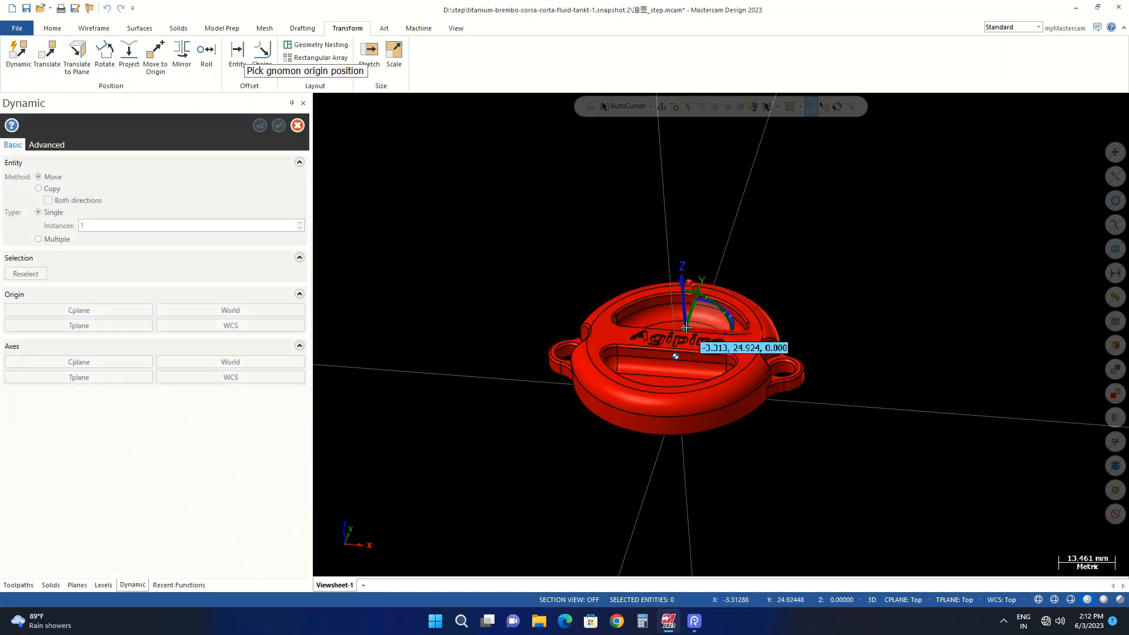
pyautogui.click(728, 302)
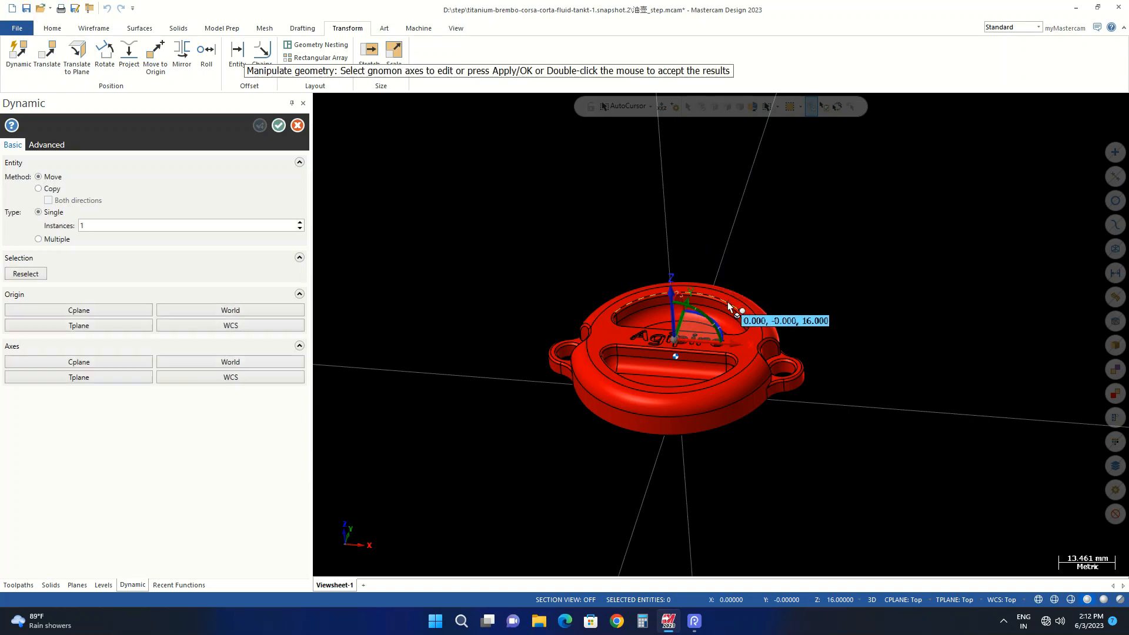
pyautogui.click(676, 340)
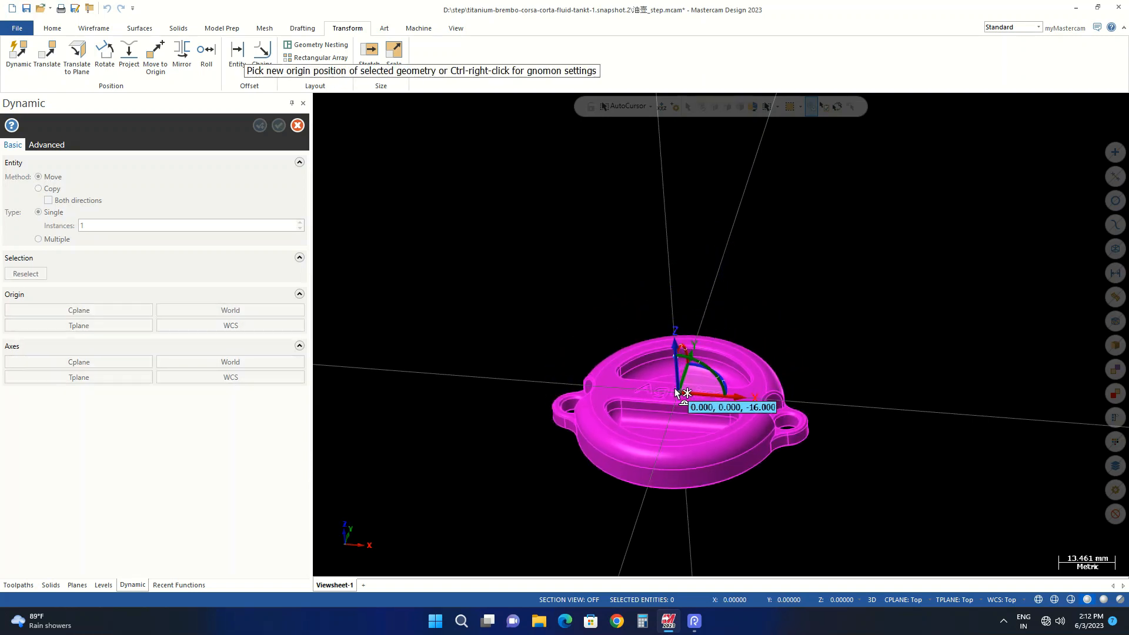
pyautogui.click(675, 388)
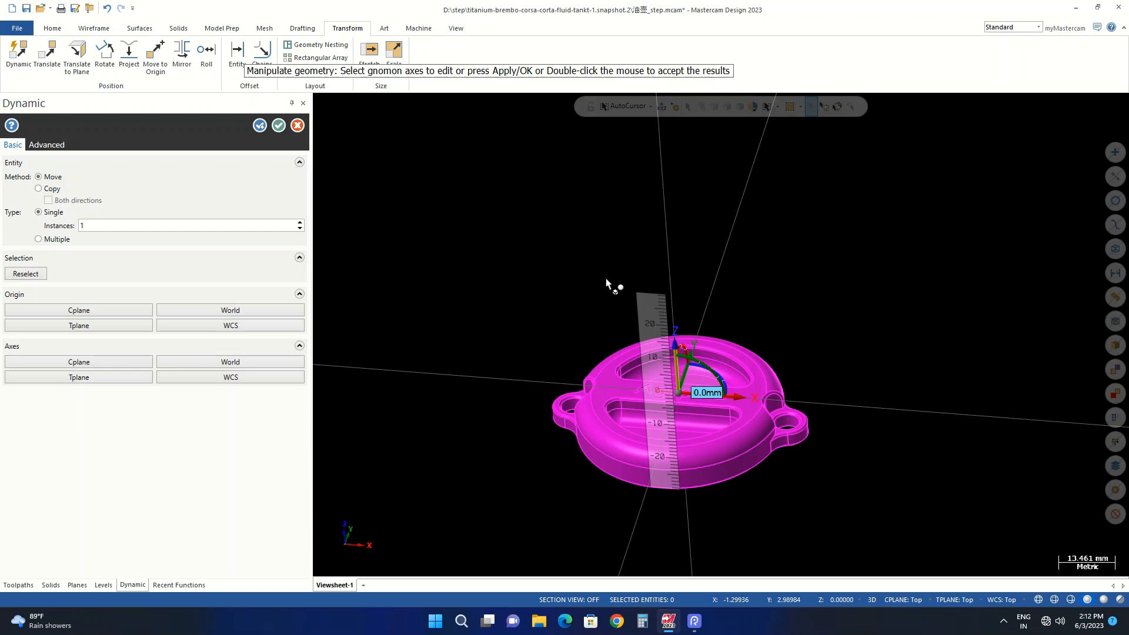
pyautogui.click(278, 130)
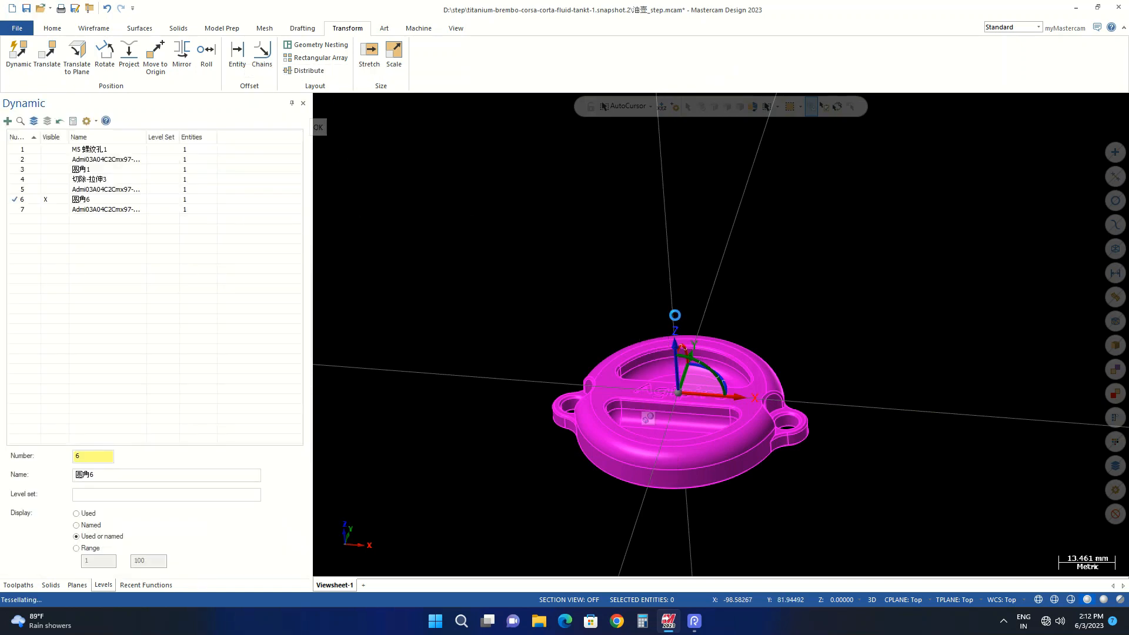
pyautogui.rightClick(637, 248)
pyautogui.click(654, 270)
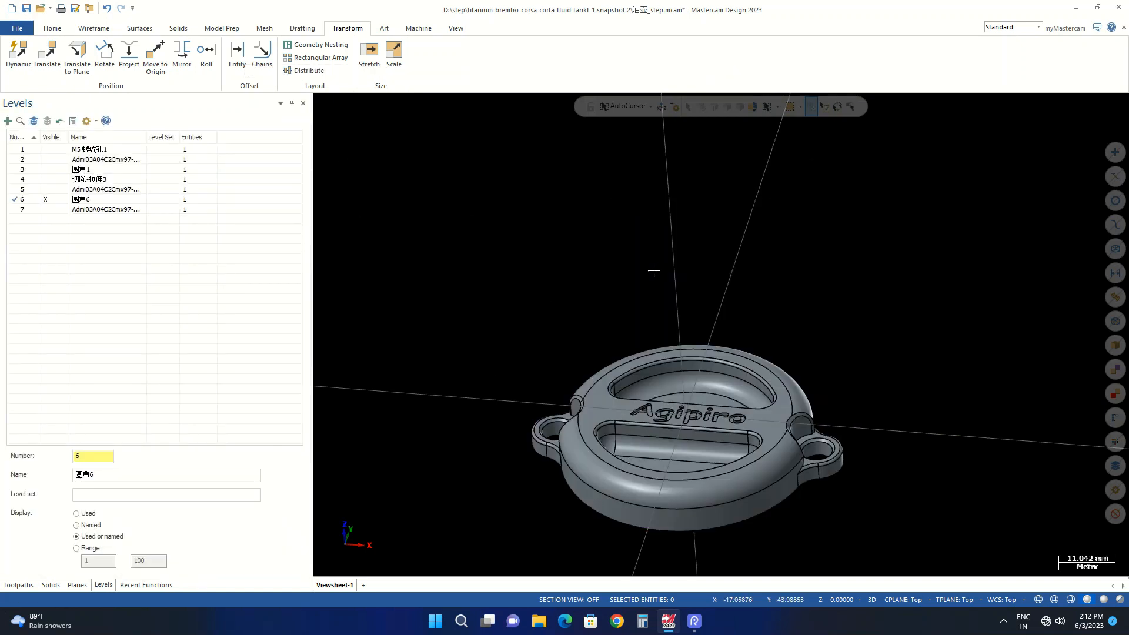
# Check the moved cap from the top and at an angle, and add a Mill Default MM machine group
pyautogui.scroll(-5, 683, 213)
pyautogui.scroll(8, 682, 385)
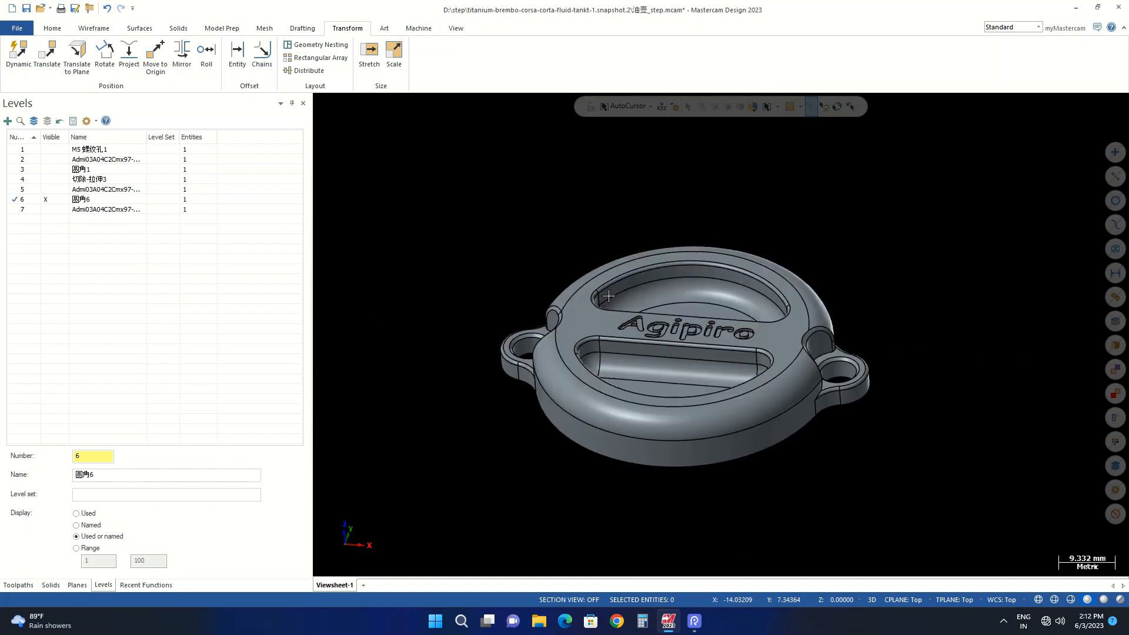
pyautogui.rightClick(522, 163)
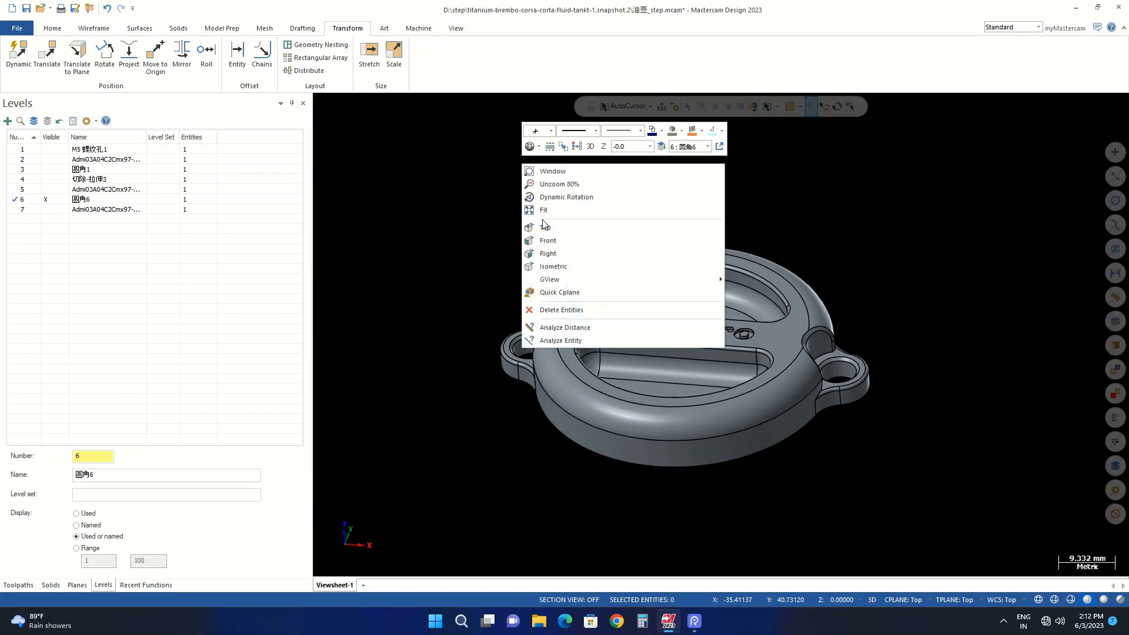
pyautogui.click(545, 227)
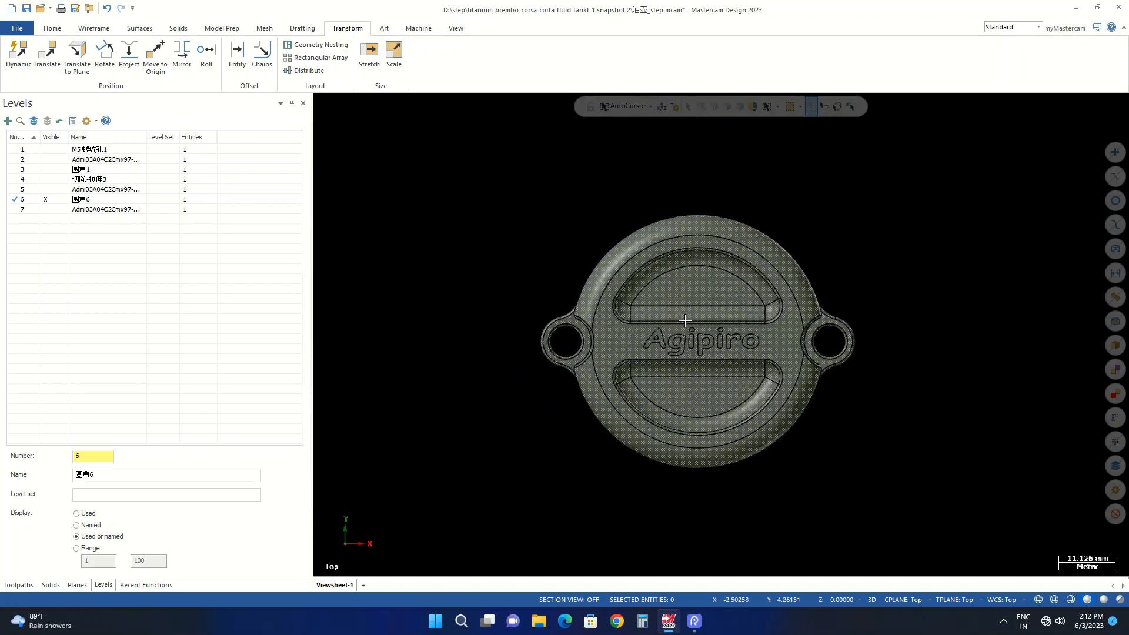
pyautogui.moveTo(685, 319); pyautogui.dragTo(603, 213, button='middle')
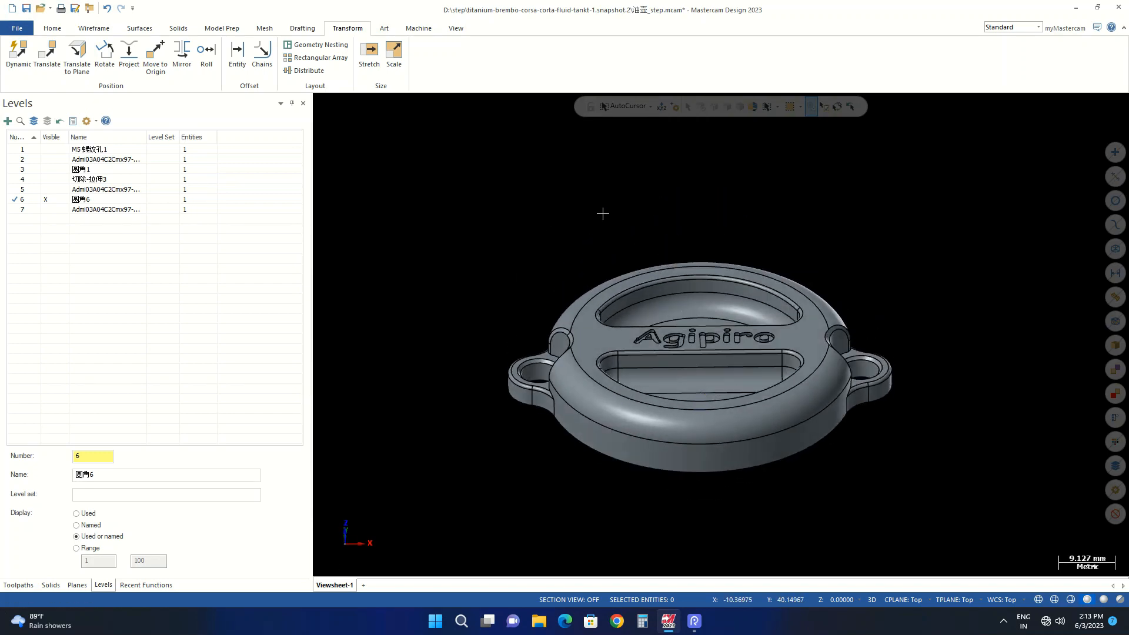
pyautogui.click(19, 585)
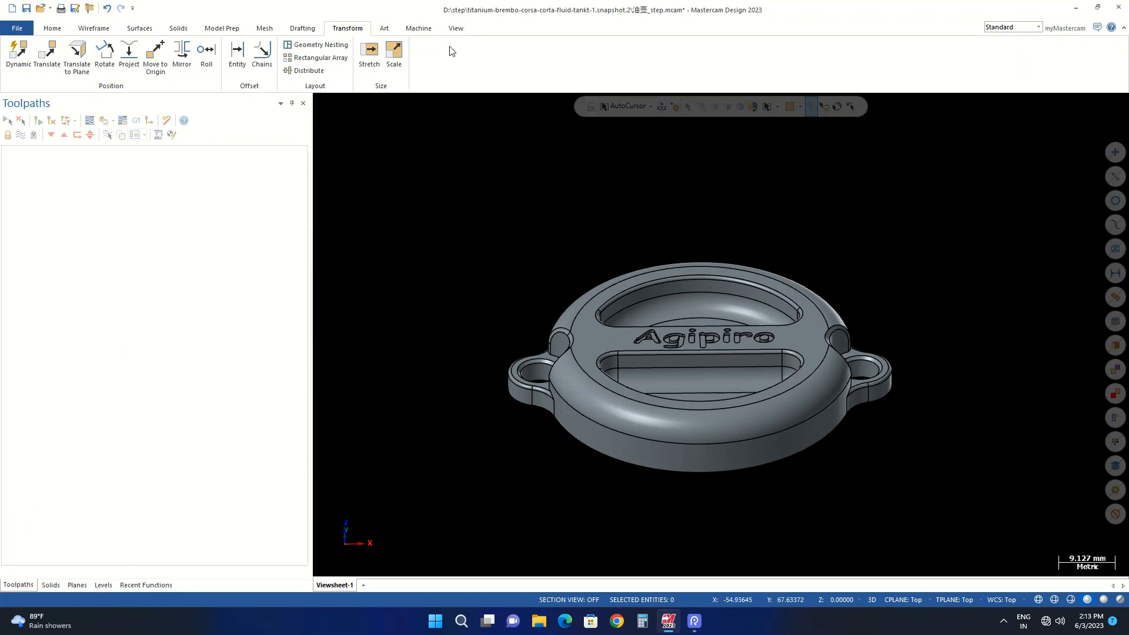
pyautogui.click(433, 30)
pyautogui.click(17, 69)
pyautogui.click(38, 99)
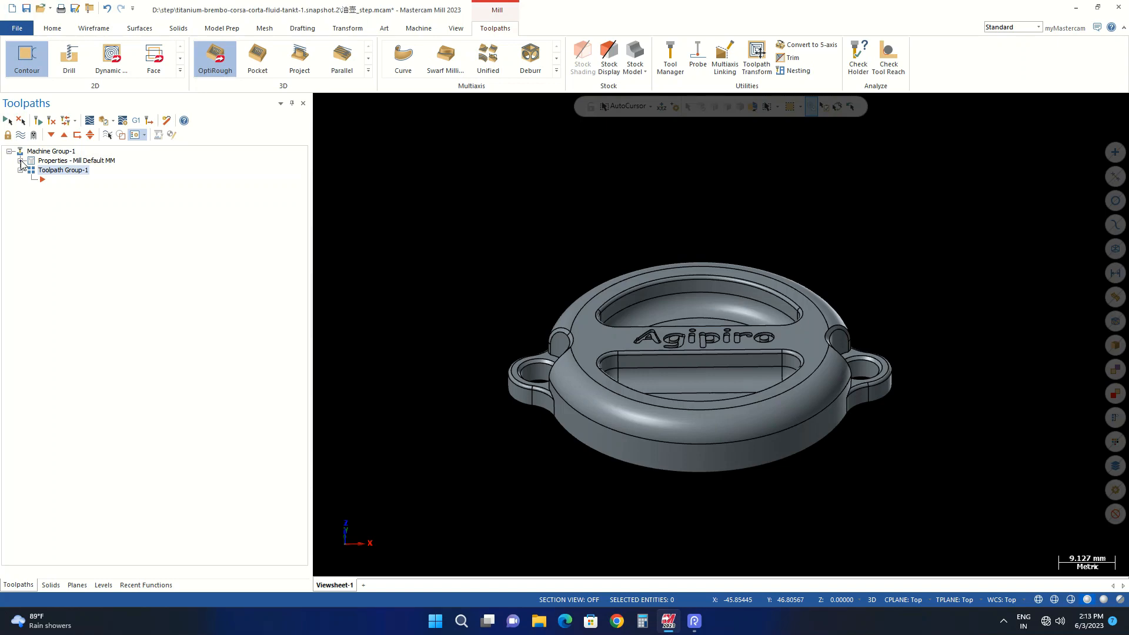
# Open the machine group setup and assign the cap solid as the master model
pyautogui.click(20, 160)
pyautogui.click(53, 170)
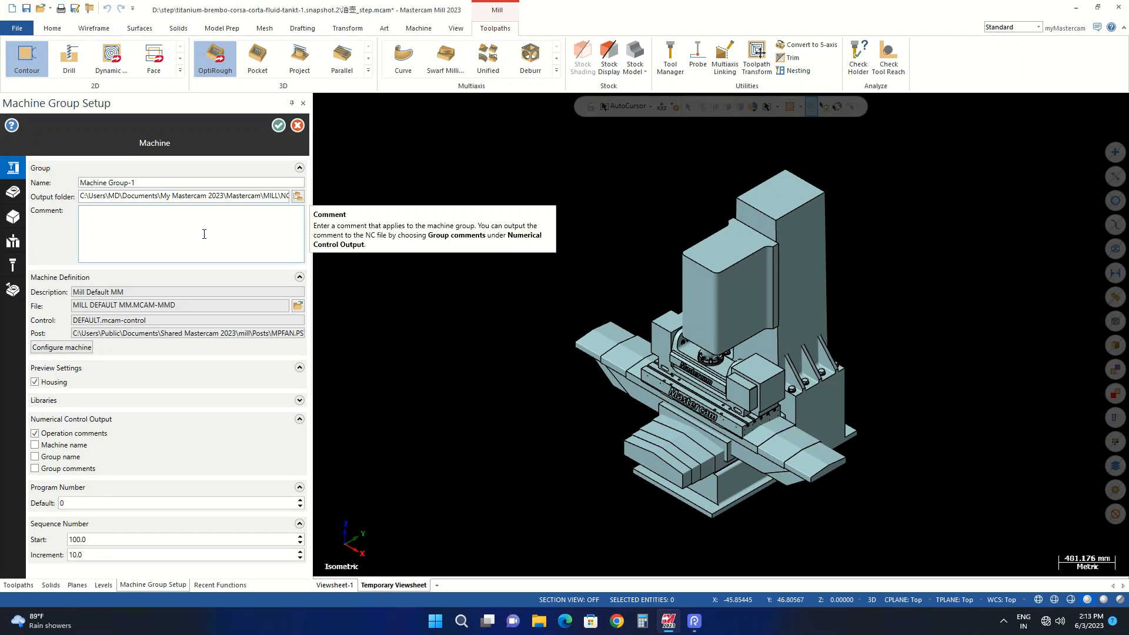
pyautogui.click(13, 191)
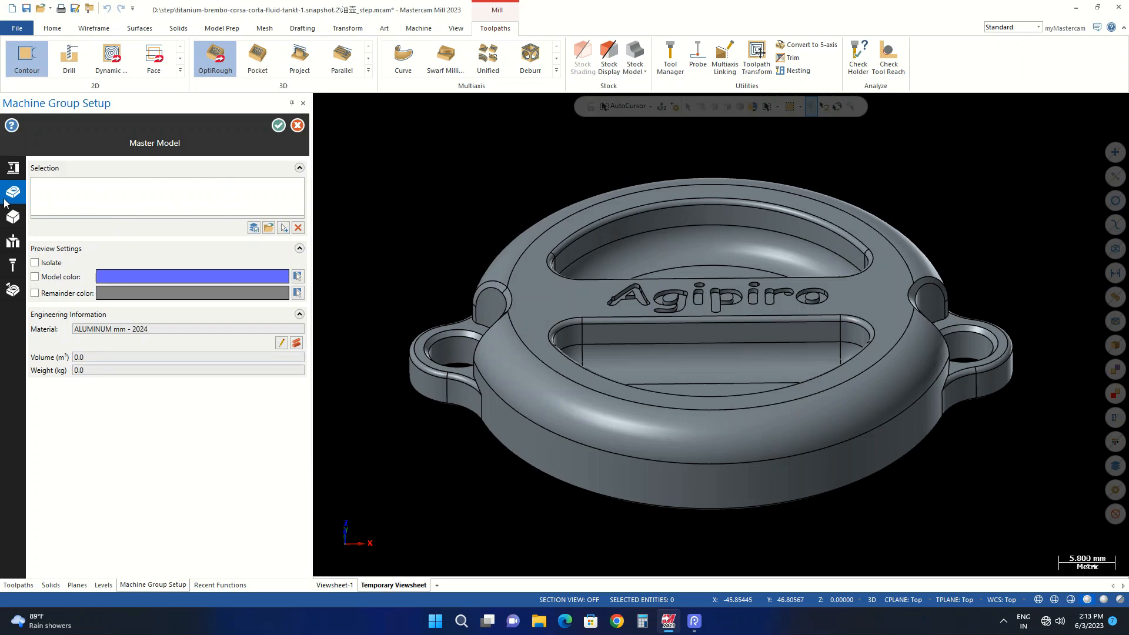
pyautogui.click(284, 228)
pyautogui.click(595, 294)
pyautogui.click(680, 131)
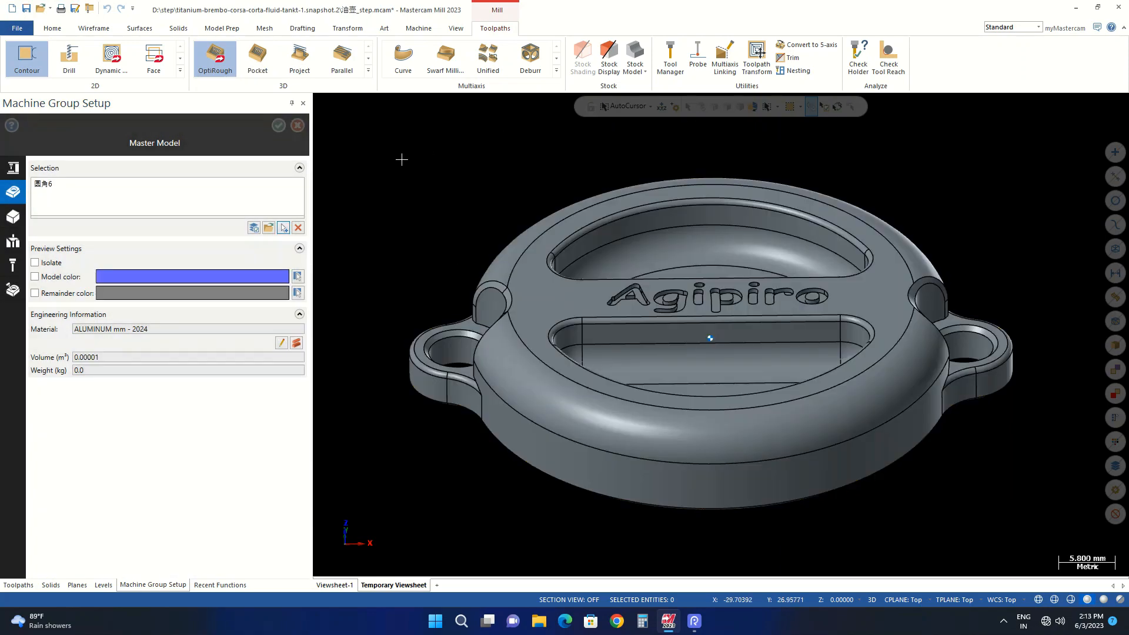
# Define the stock as a rectangular bounding box around the whole cap solid
pyautogui.click(13, 217)
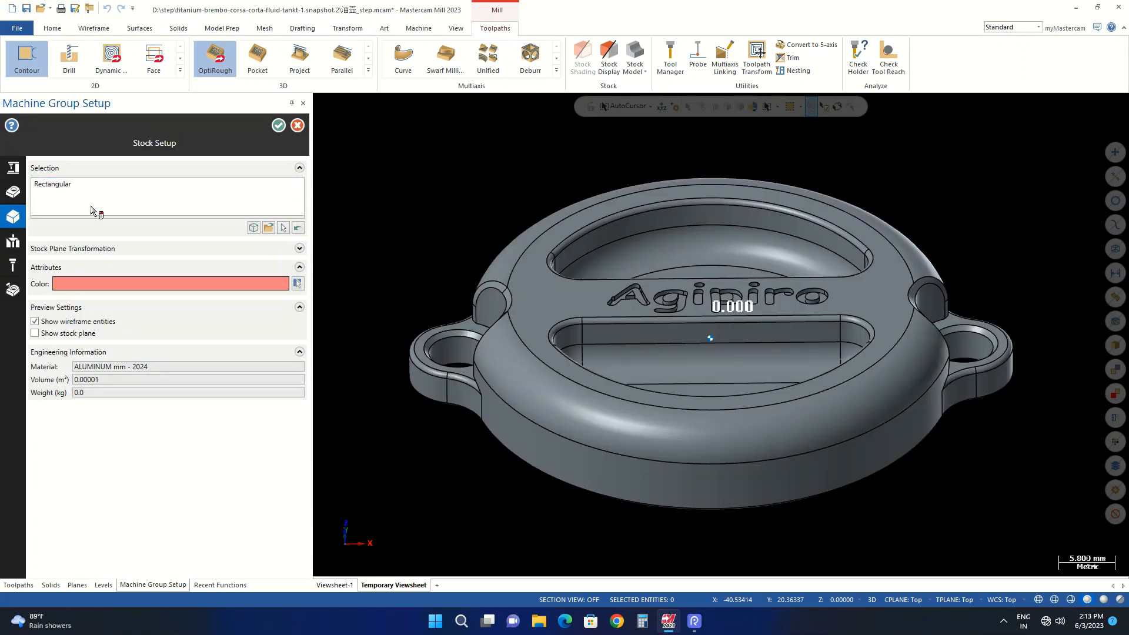
pyautogui.click(254, 227)
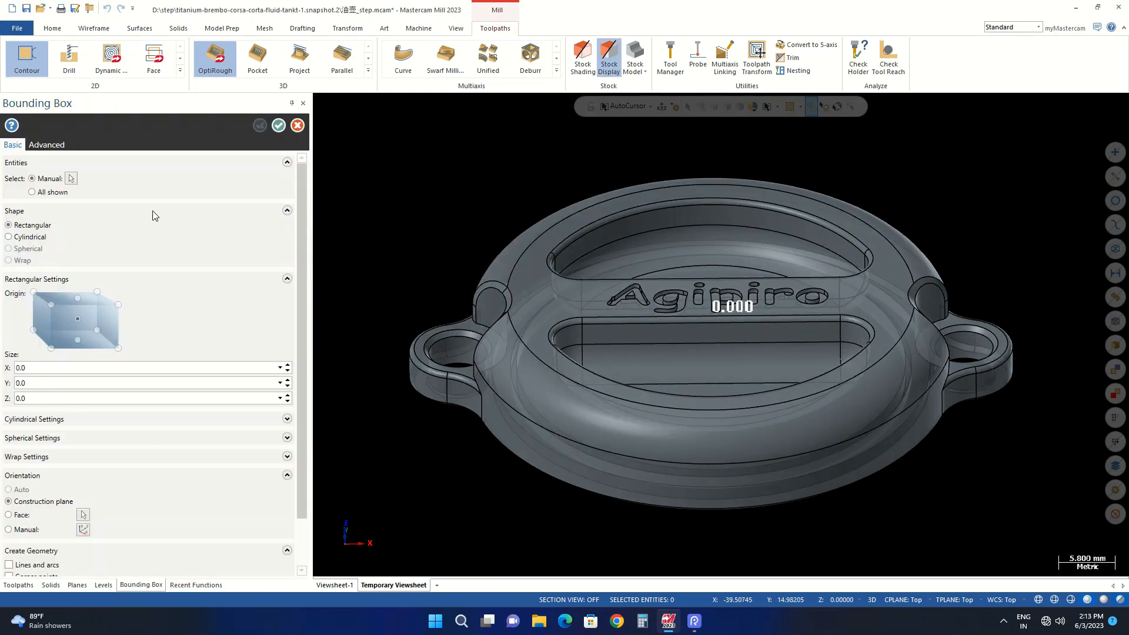
pyautogui.click(72, 179)
pyautogui.hotkey('ctrl', 'a')
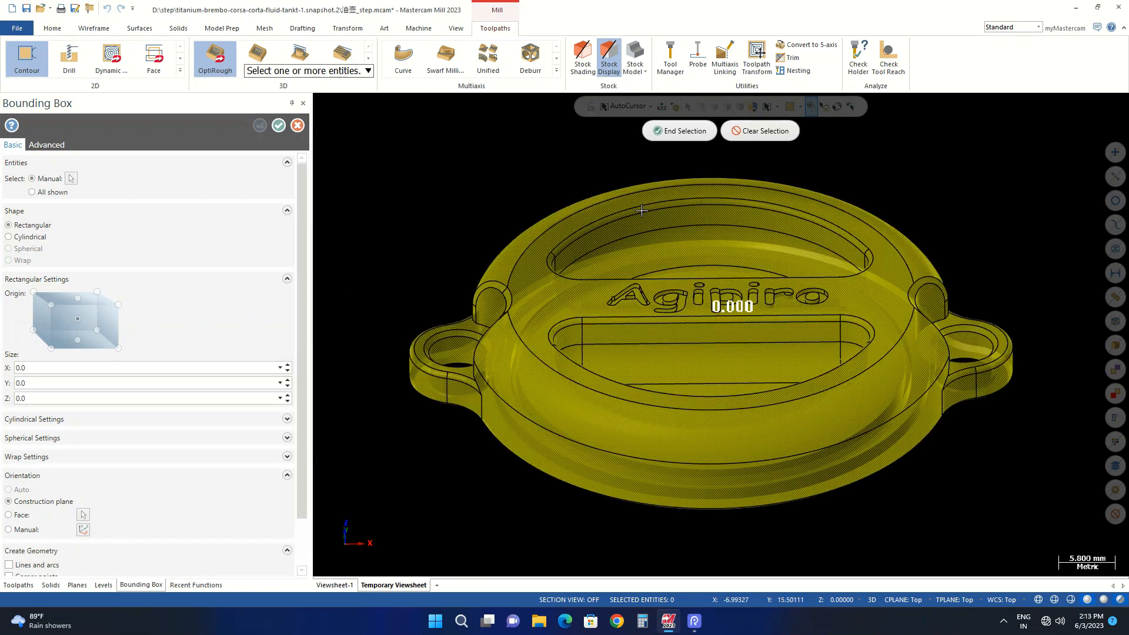
pyautogui.click(670, 130)
pyautogui.moveTo(475, 149); pyautogui.dragTo(536, 273, button='middle')
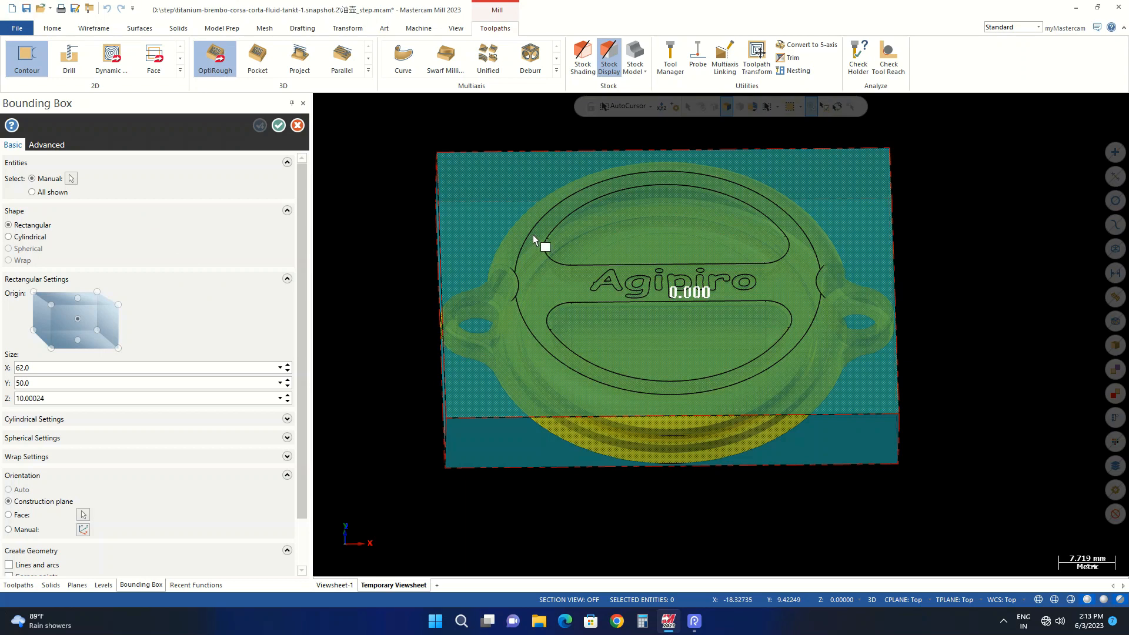
pyautogui.scroll(-1, 662, 286)
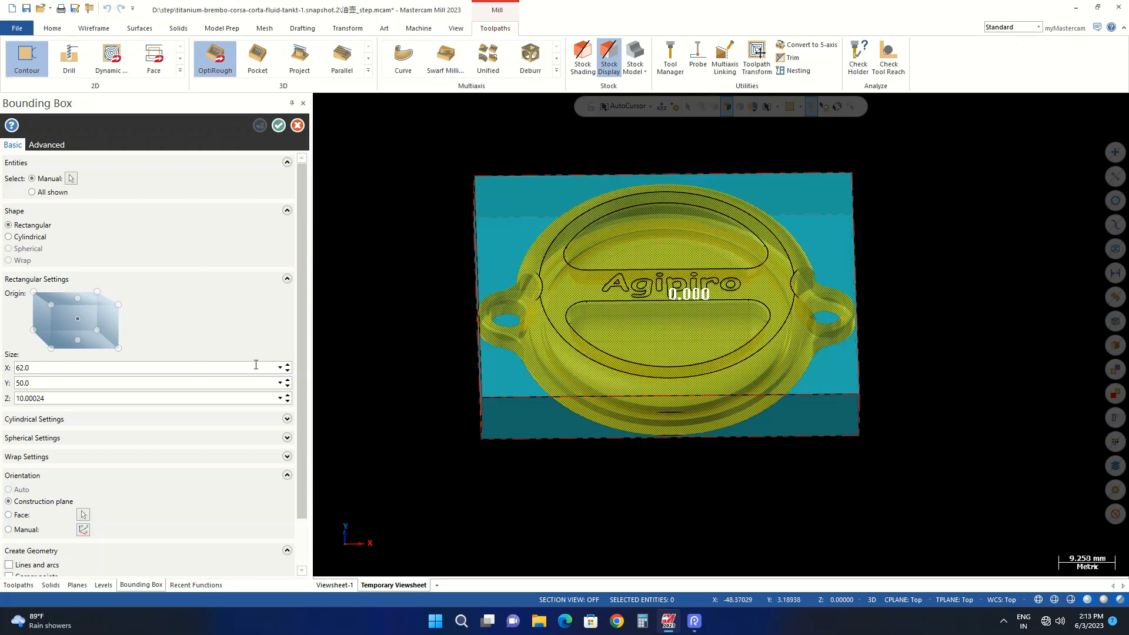
pyautogui.click(287, 365)
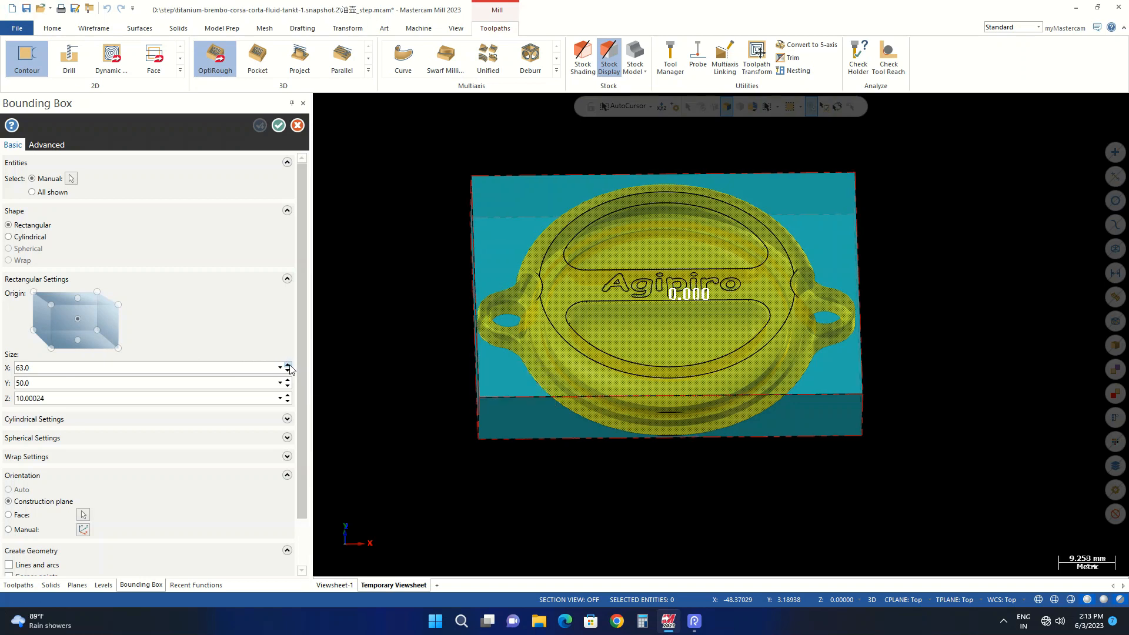
pyautogui.click(288, 364)
pyautogui.click(288, 380)
pyautogui.click(287, 395)
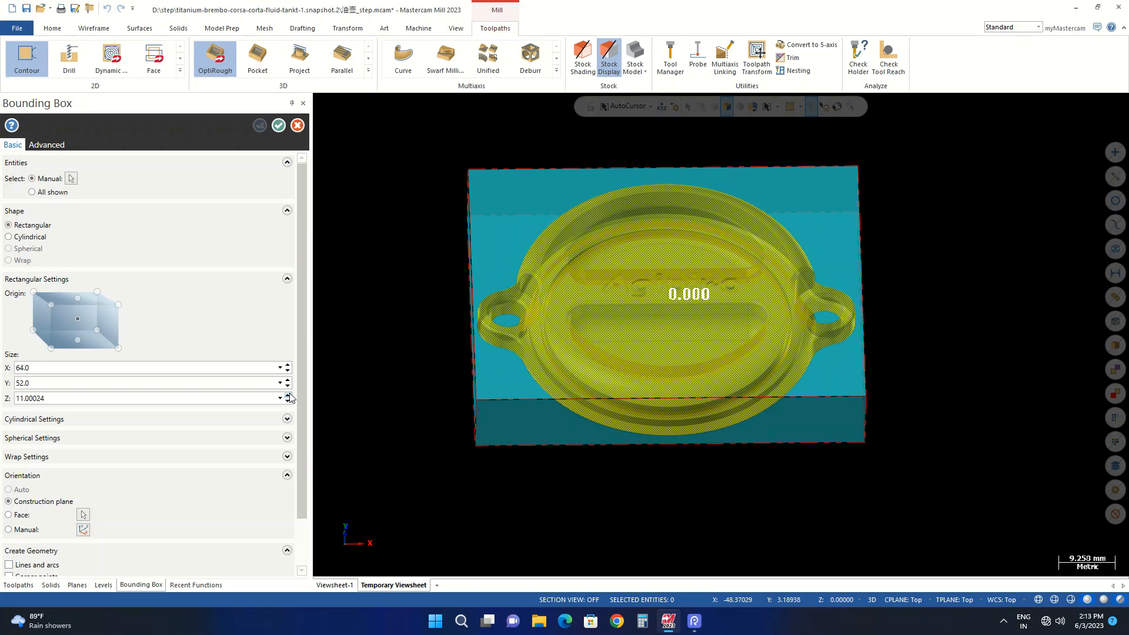
pyautogui.scroll(-1, 209, 431)
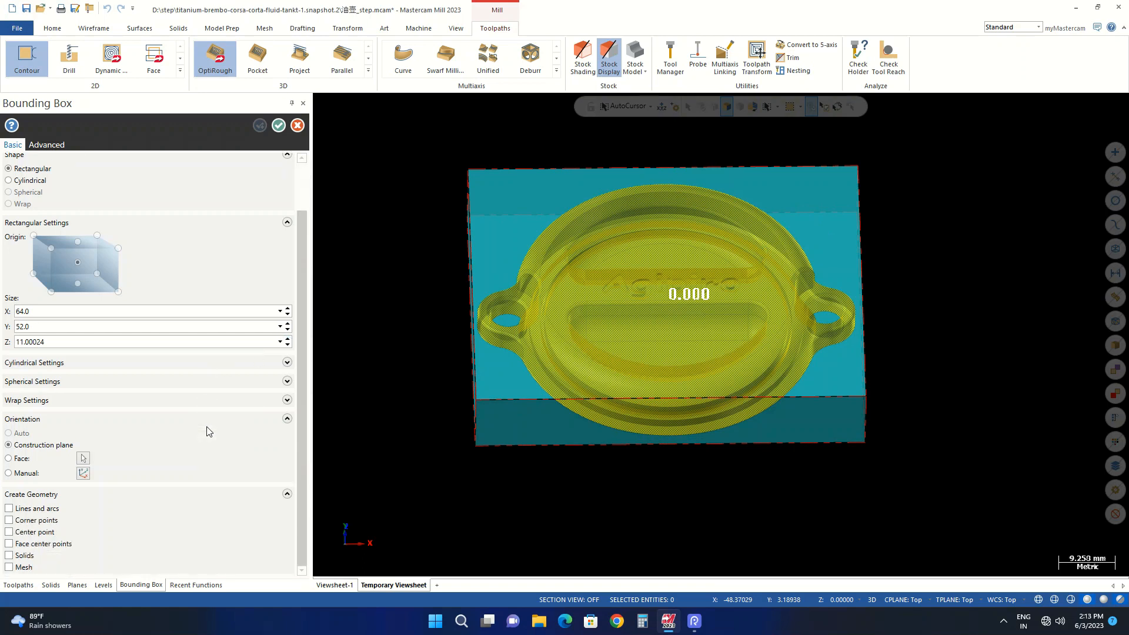
pyautogui.click(56, 510)
pyautogui.click(299, 125)
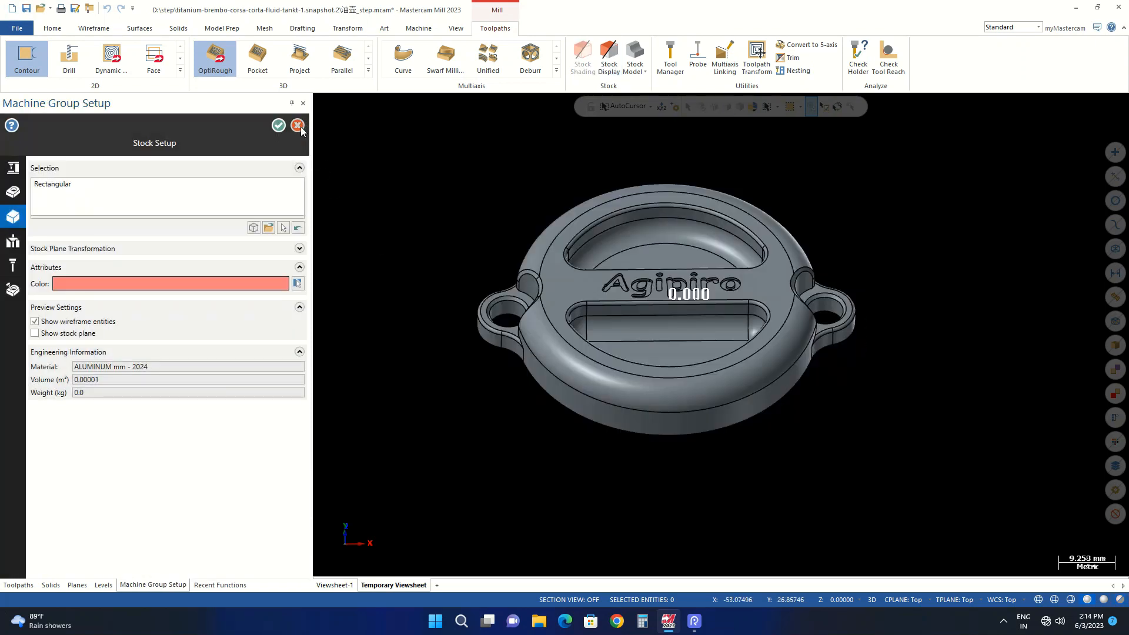
pyautogui.click(298, 126)
# Add a new level 8 and name it "stock wireframe"
pyautogui.click(102, 585)
pyautogui.click(8, 120)
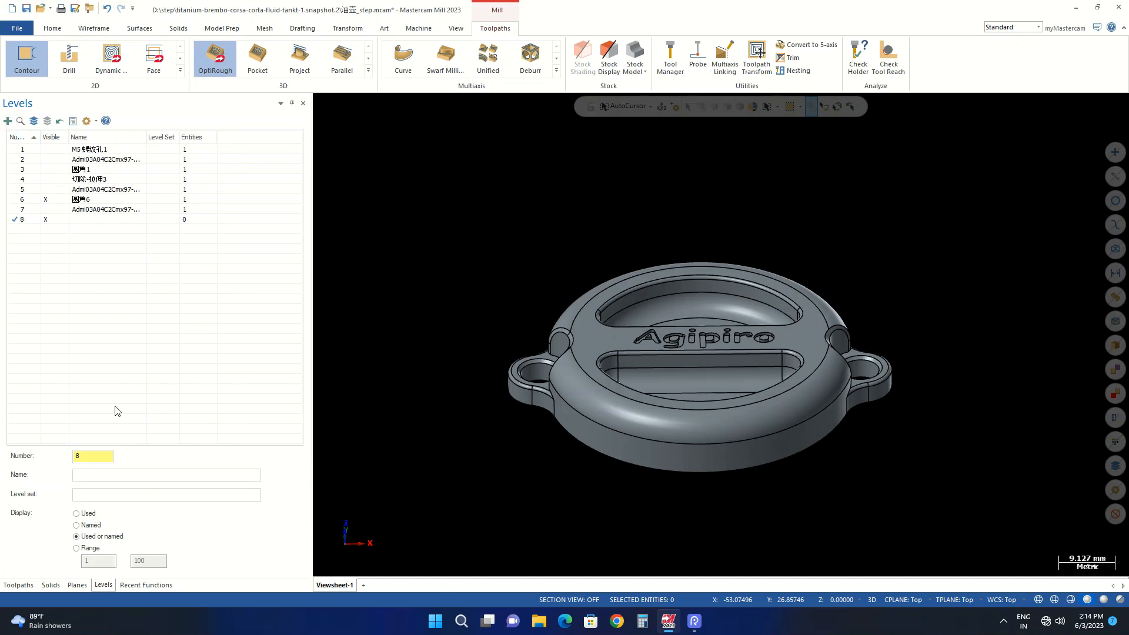
pyautogui.click(122, 473)
pyautogui.write('s')
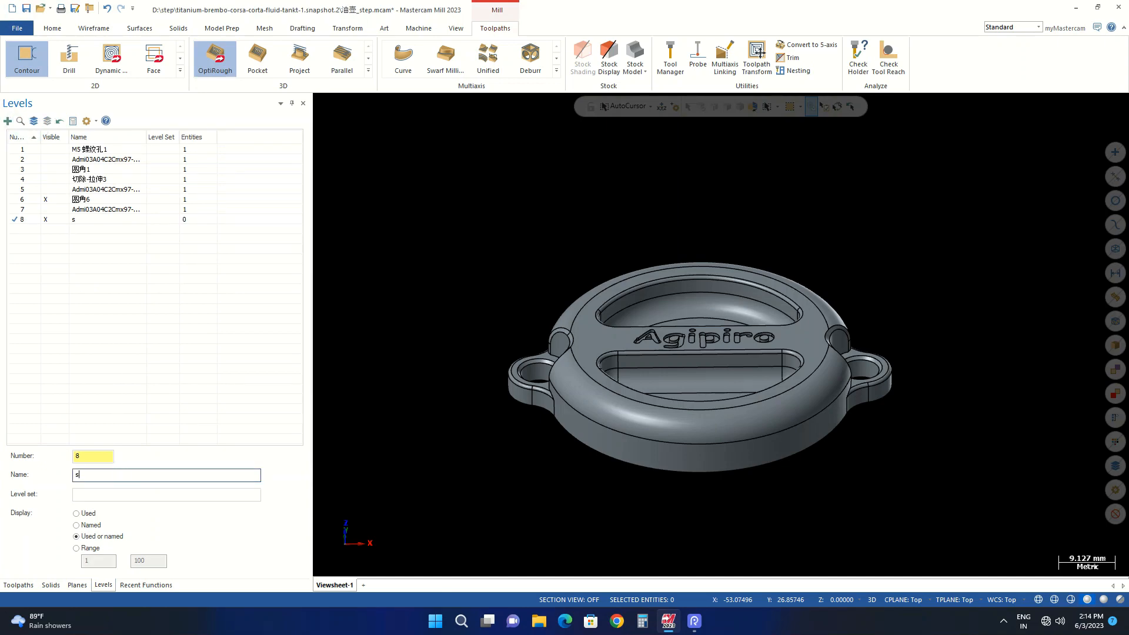
pyautogui.write('tock wirefra')
pyautogui.click(225, 307)
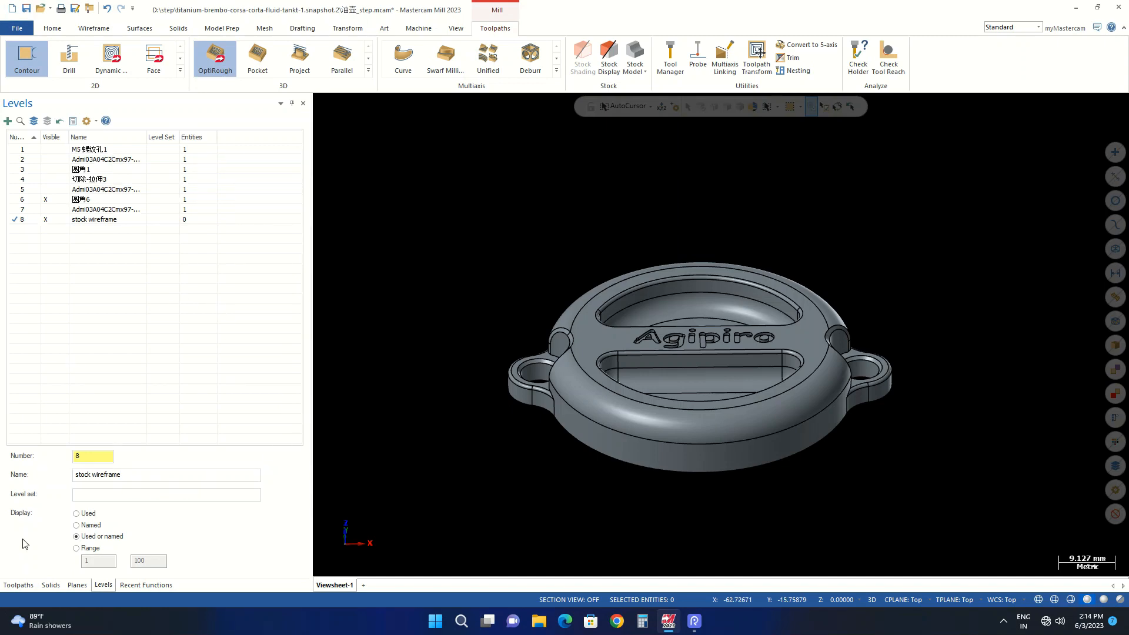
# Reopen the machine group setup and assign the cap solid as the master model
pyautogui.click(19, 585)
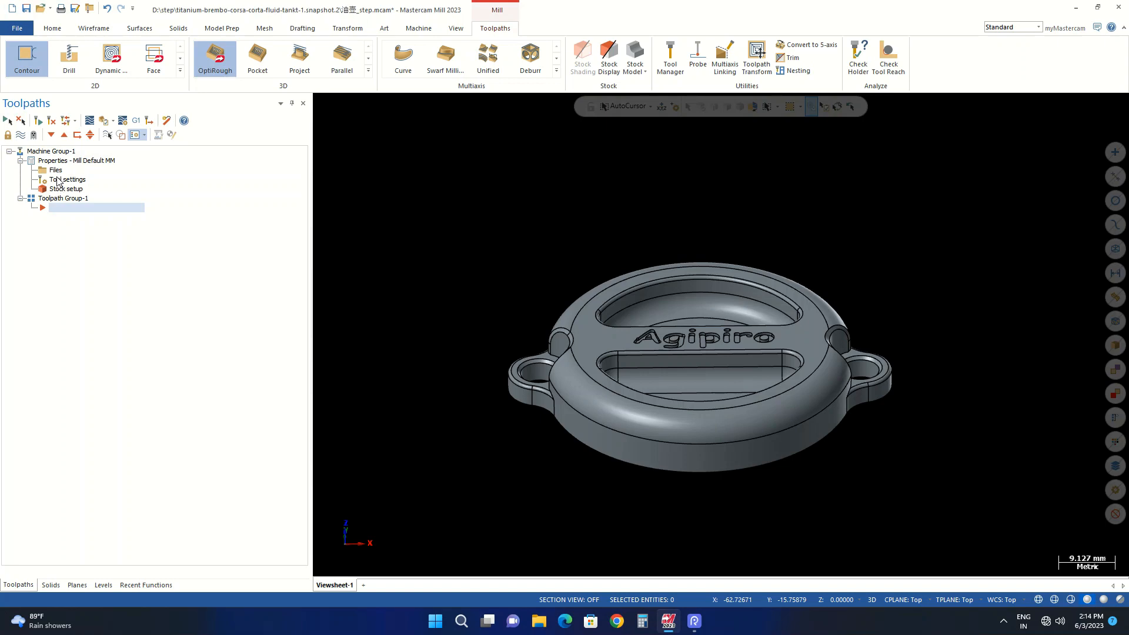
pyautogui.click(57, 170)
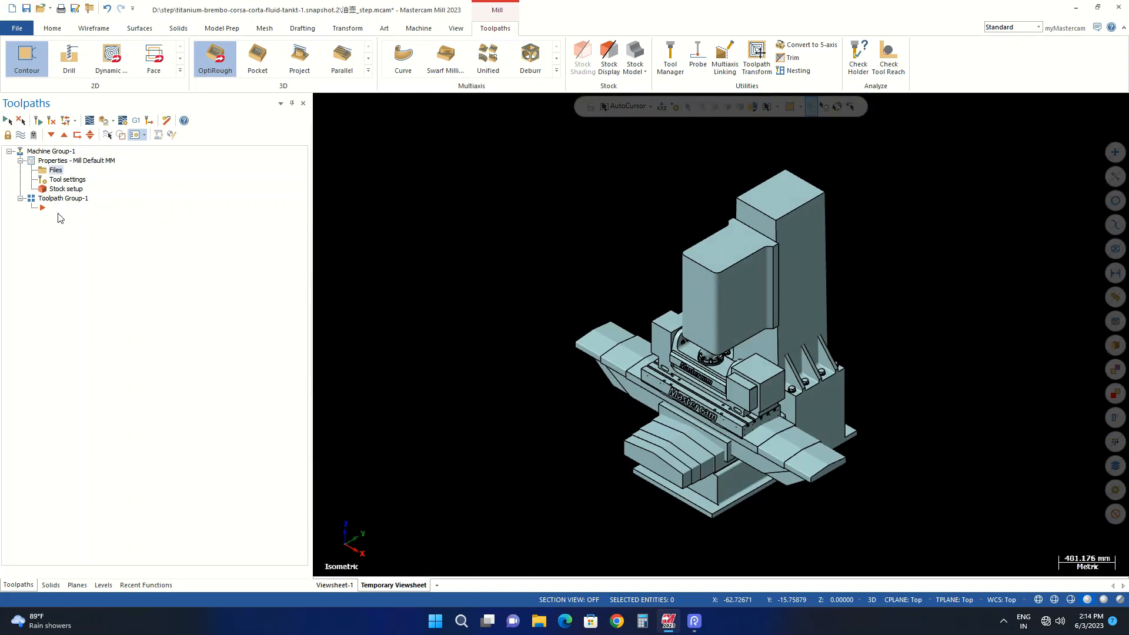
pyautogui.click(55, 183)
pyautogui.click(13, 191)
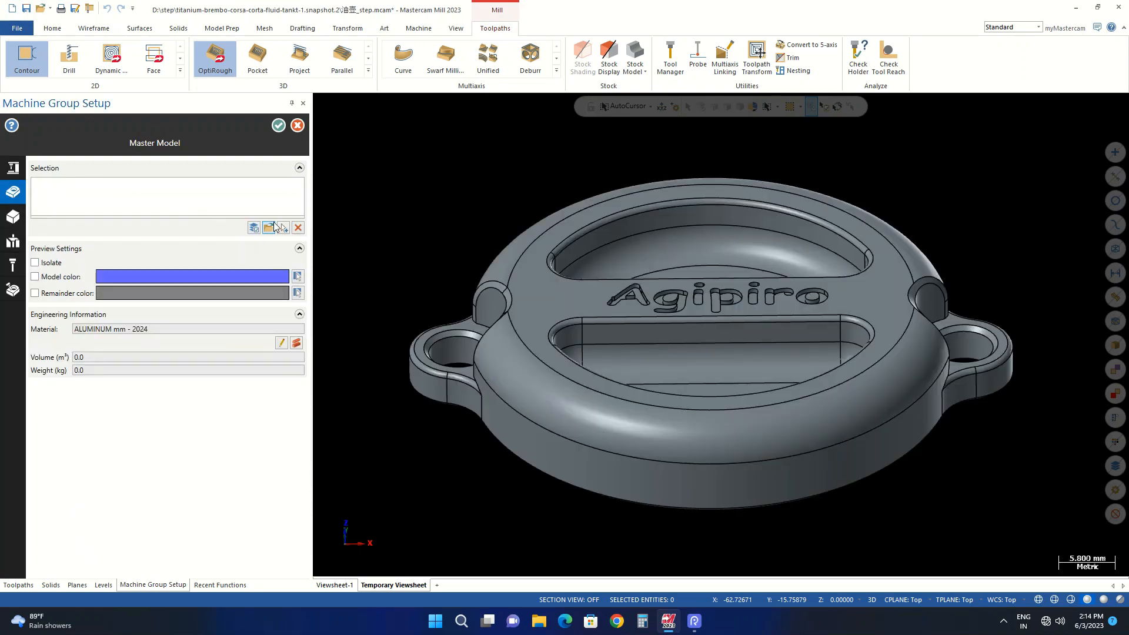
pyautogui.click(285, 228)
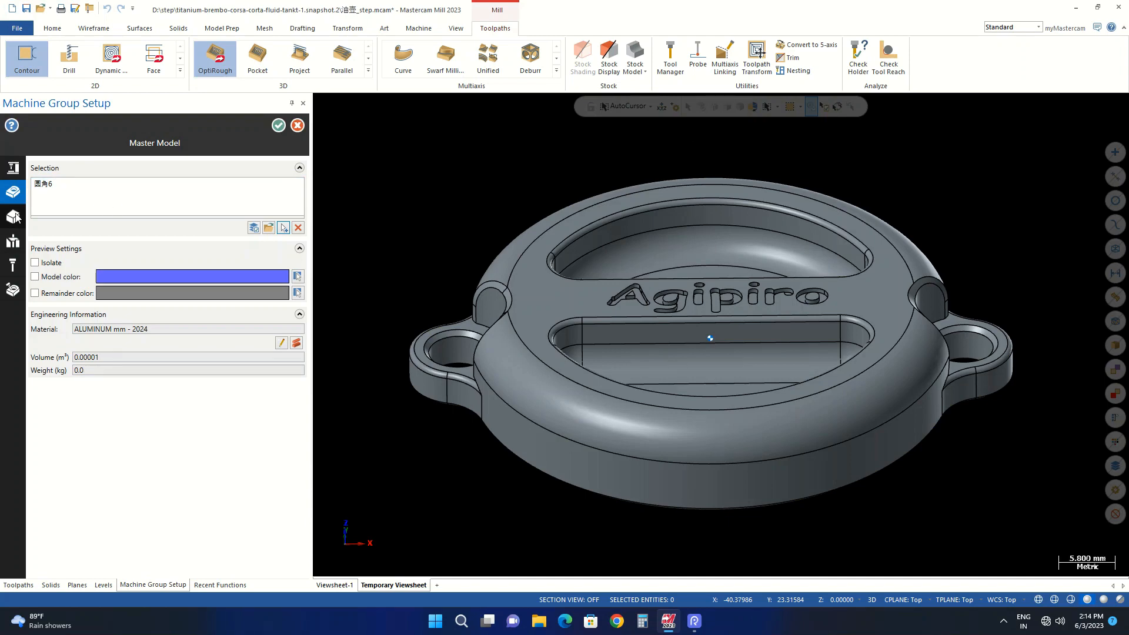
# Create the stock as a rectangular bounding box with the cap solid as its entity
pyautogui.click(15, 215)
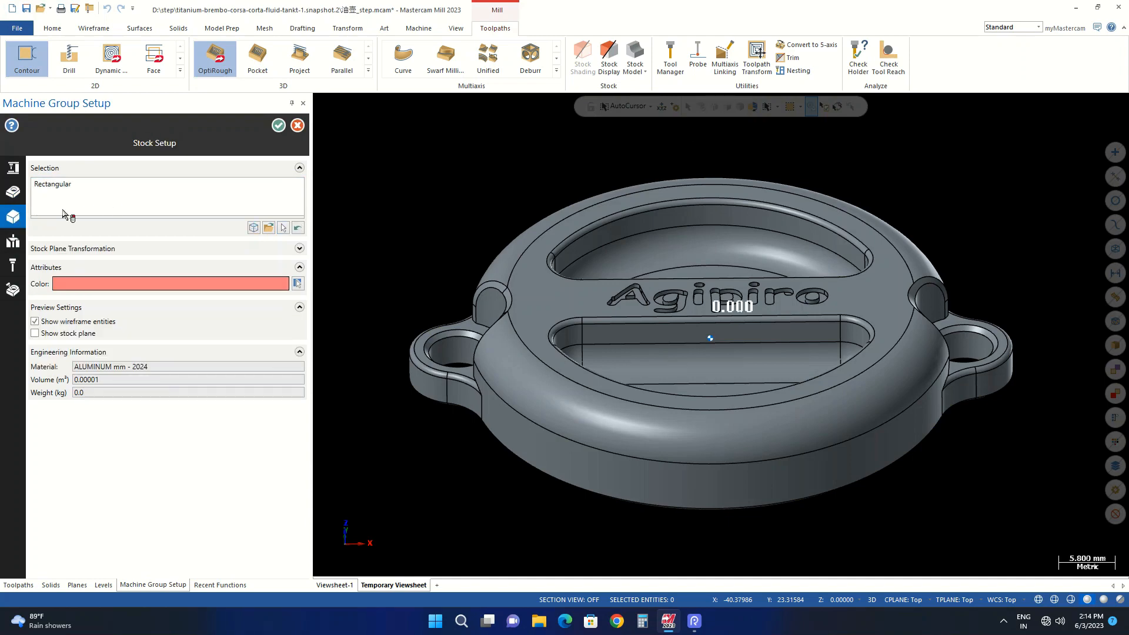
pyautogui.click(253, 228)
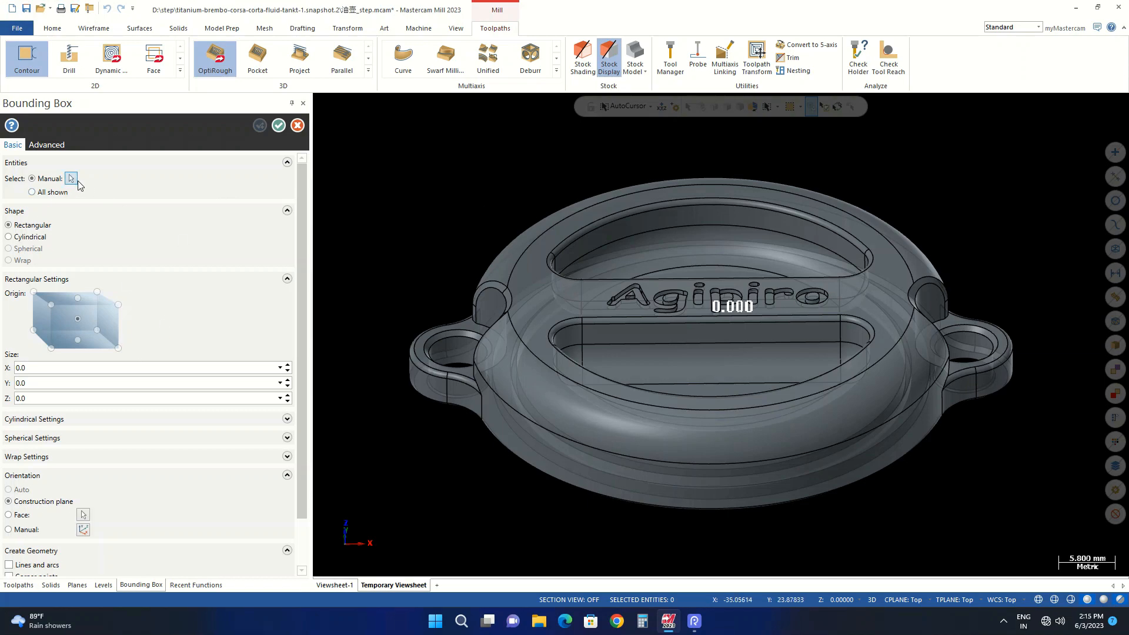
pyautogui.click(72, 179)
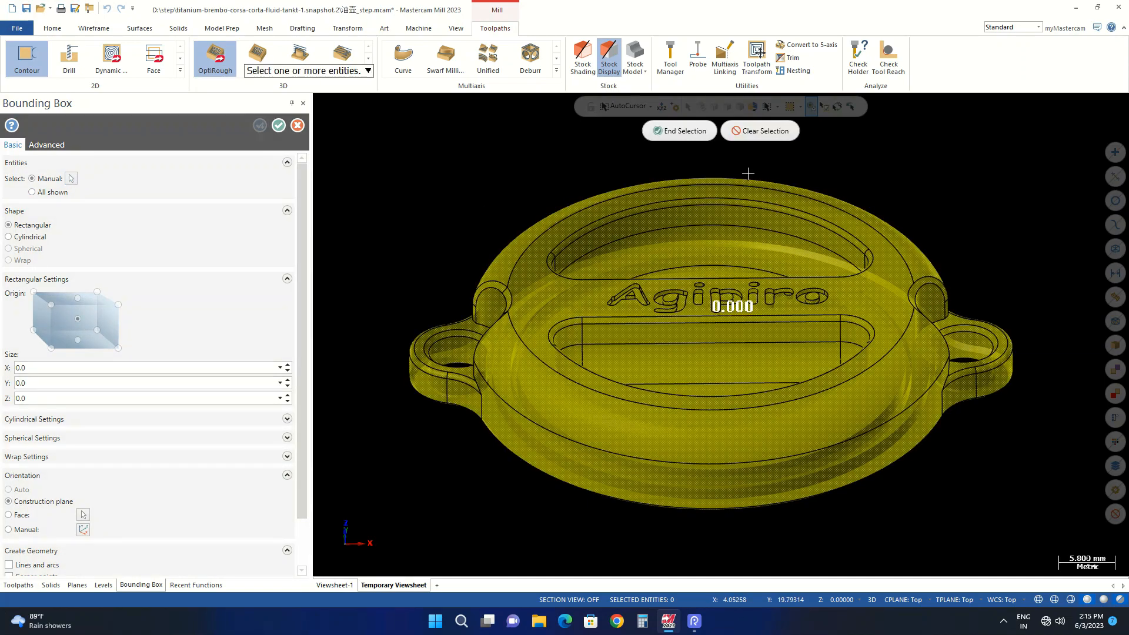
pyautogui.click(681, 131)
pyautogui.scroll(-1, 235, 315)
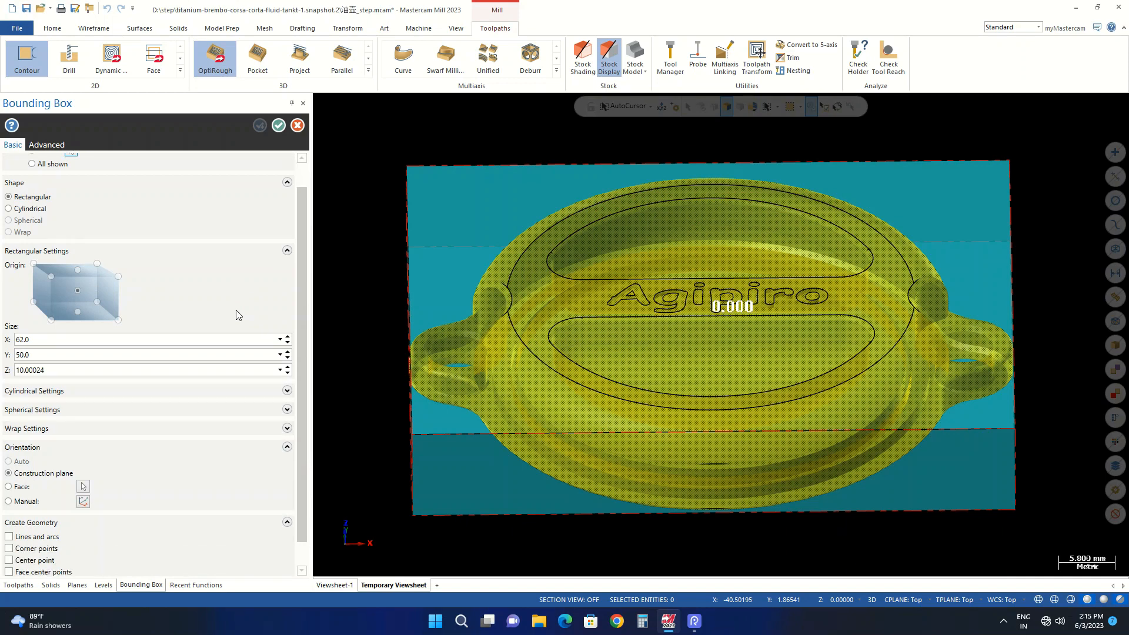
# Enlarge the stock bounding box to X 64.0, Y 52.0 and Z 12.00024
pyautogui.click(287, 337)
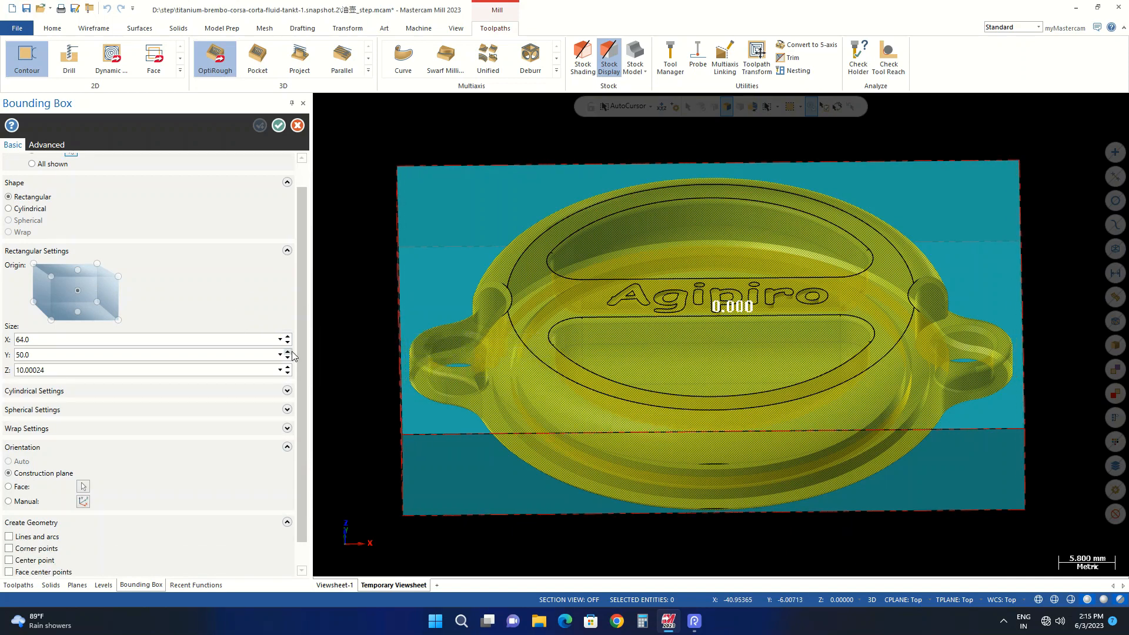
pyautogui.click(287, 352)
pyautogui.click(287, 353)
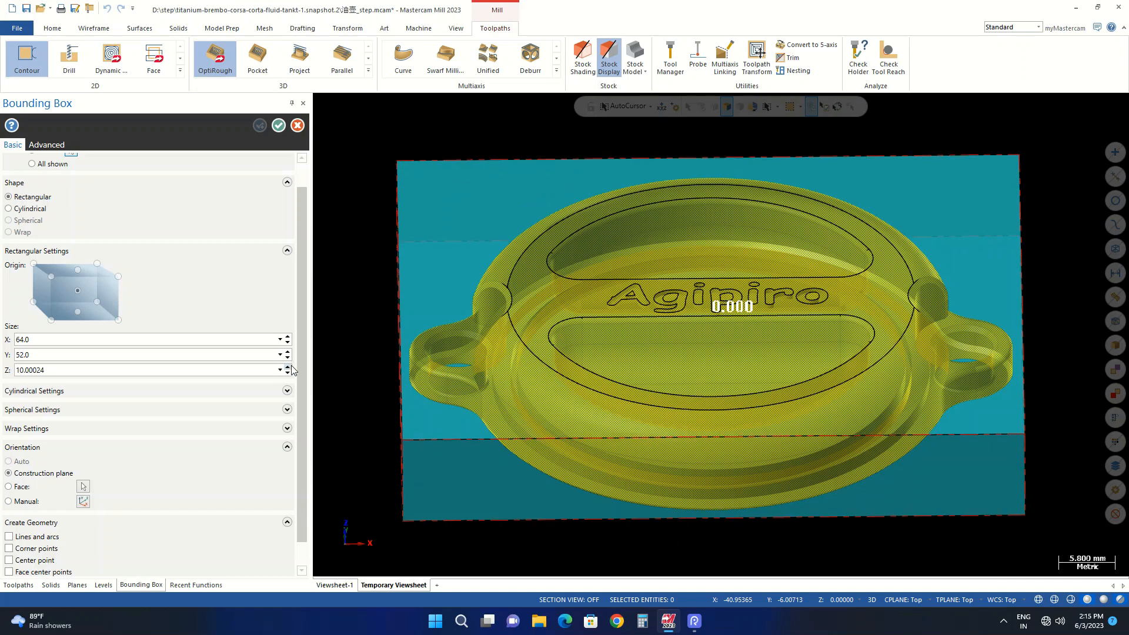
pyautogui.click(288, 368)
pyautogui.click(288, 367)
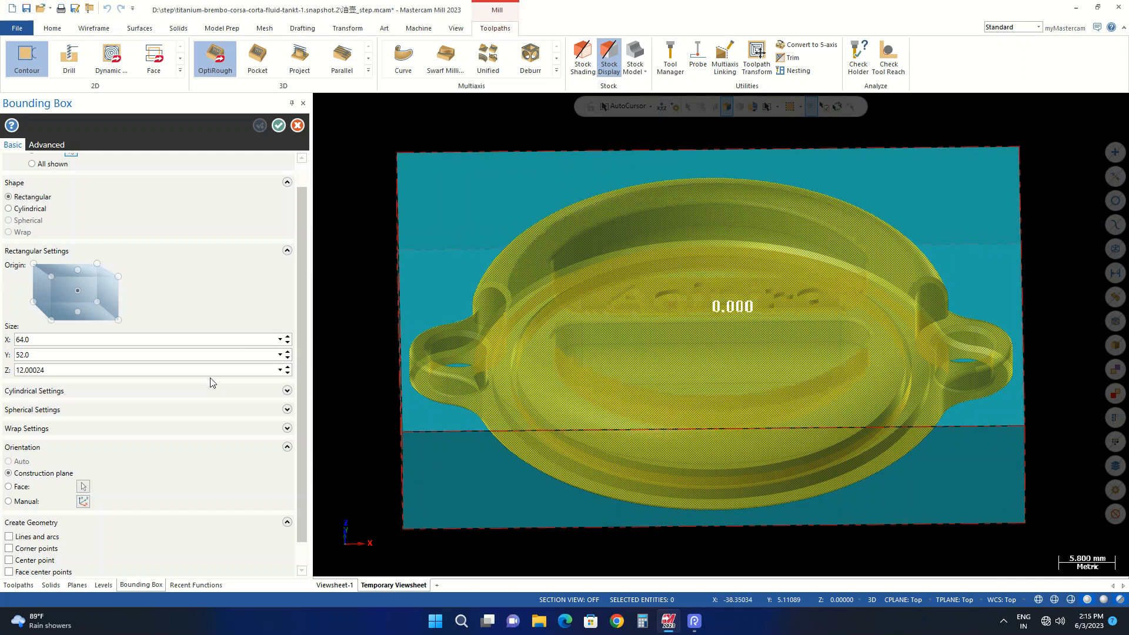
# Have the bounding box create lines and arcs, and accept the stock and the machine group setup
pyautogui.scroll(-1, 212, 383)
pyautogui.click(39, 509)
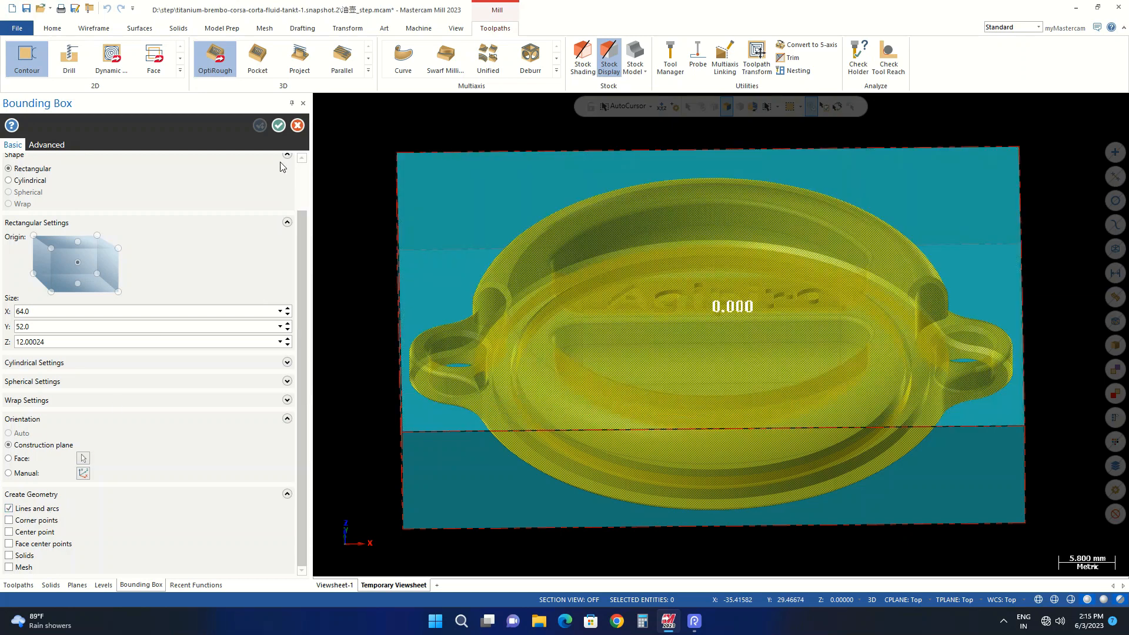
pyautogui.click(278, 126)
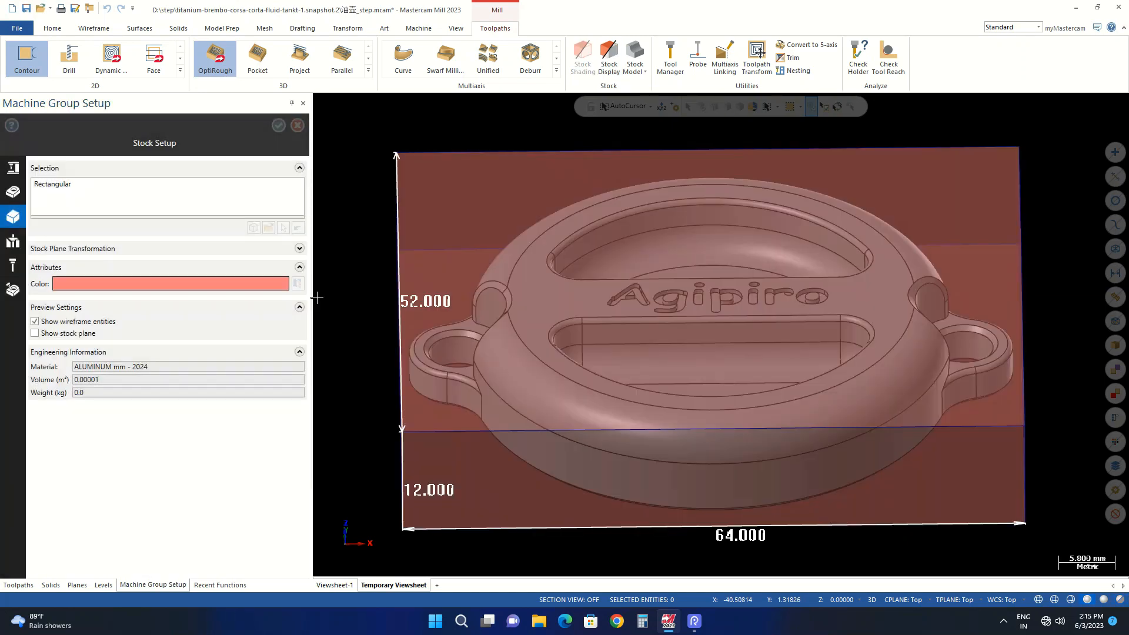
pyautogui.click(278, 126)
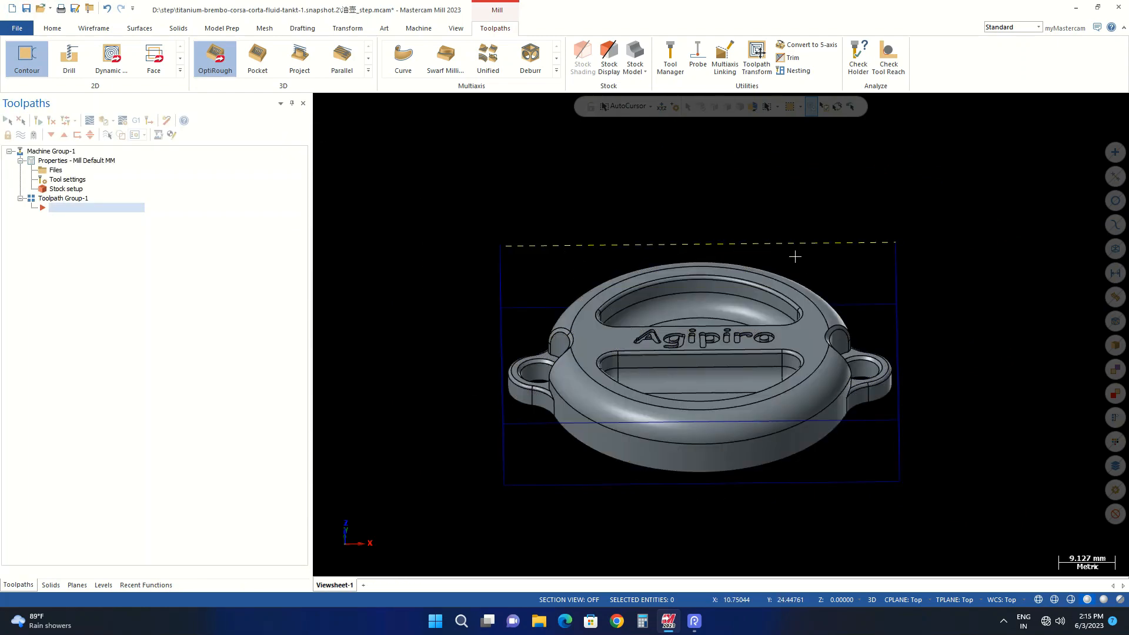
# Select all of the stock box's wireframe and change its colour to red
pyautogui.click(1116, 177)
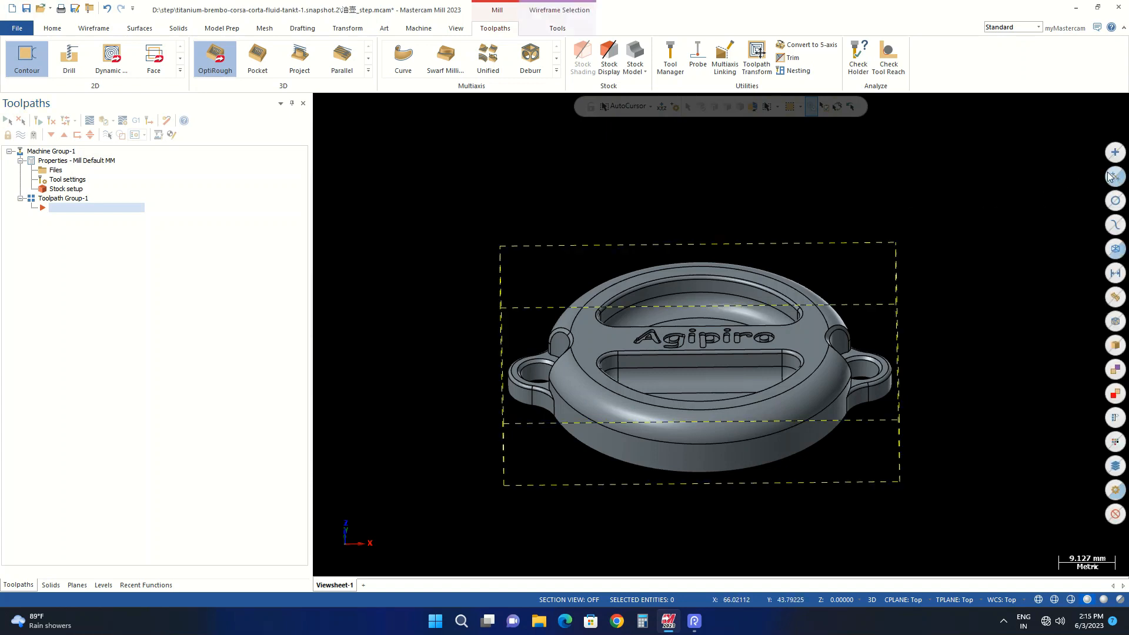
pyautogui.rightClick(856, 198)
pyautogui.click(993, 167)
pyautogui.click(999, 197)
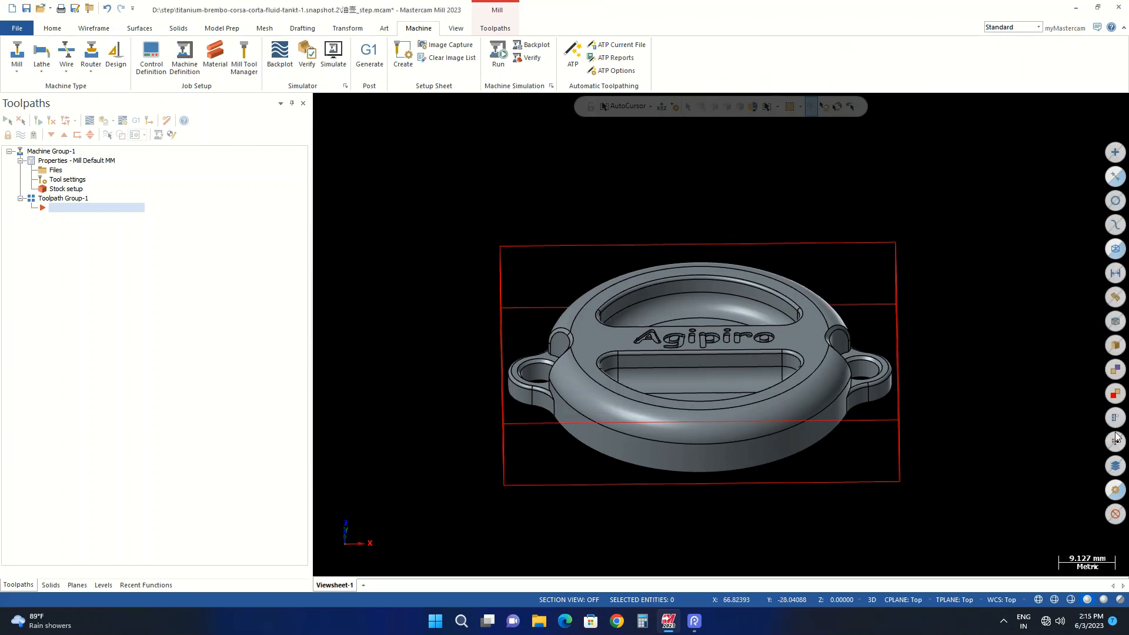
pyautogui.click(1117, 179)
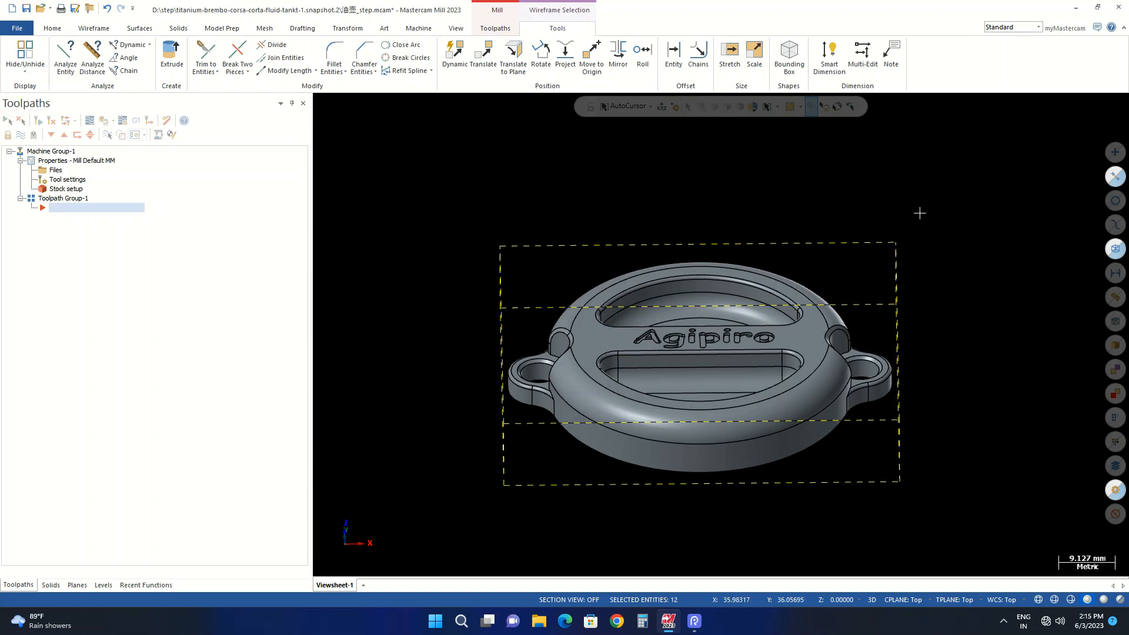
pyautogui.press('Escape')
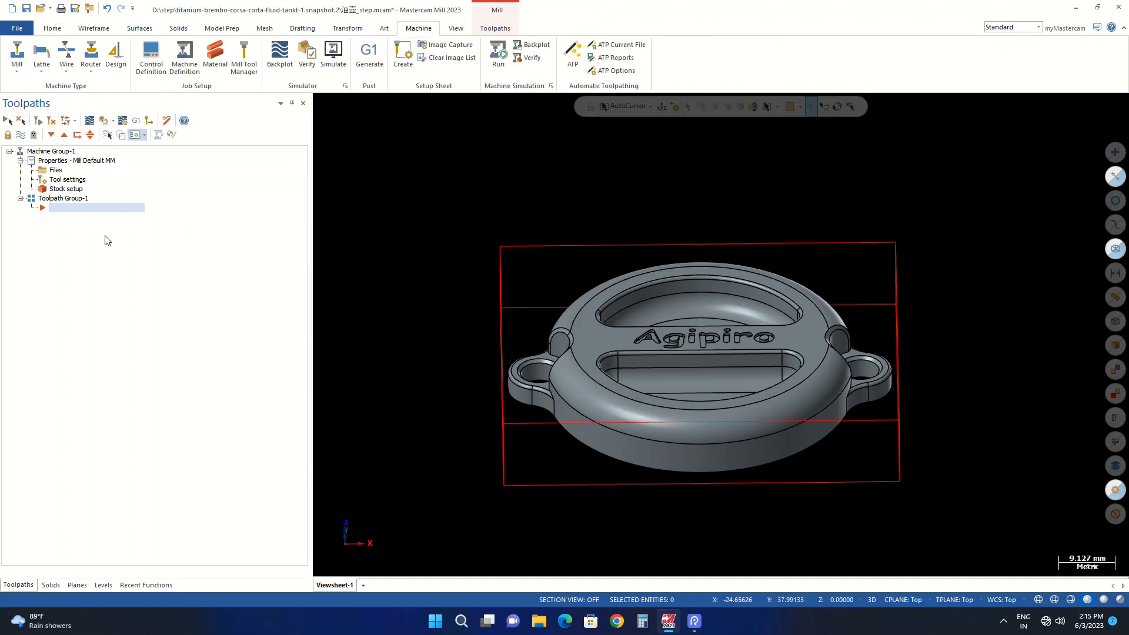
# Make level 6 with the cap the active level and toggle the stock wireframe level's visibility off and on
pyautogui.scroll(1, 719, 281)
pyautogui.moveTo(666, 196); pyautogui.dragTo(482, 341, button='middle')
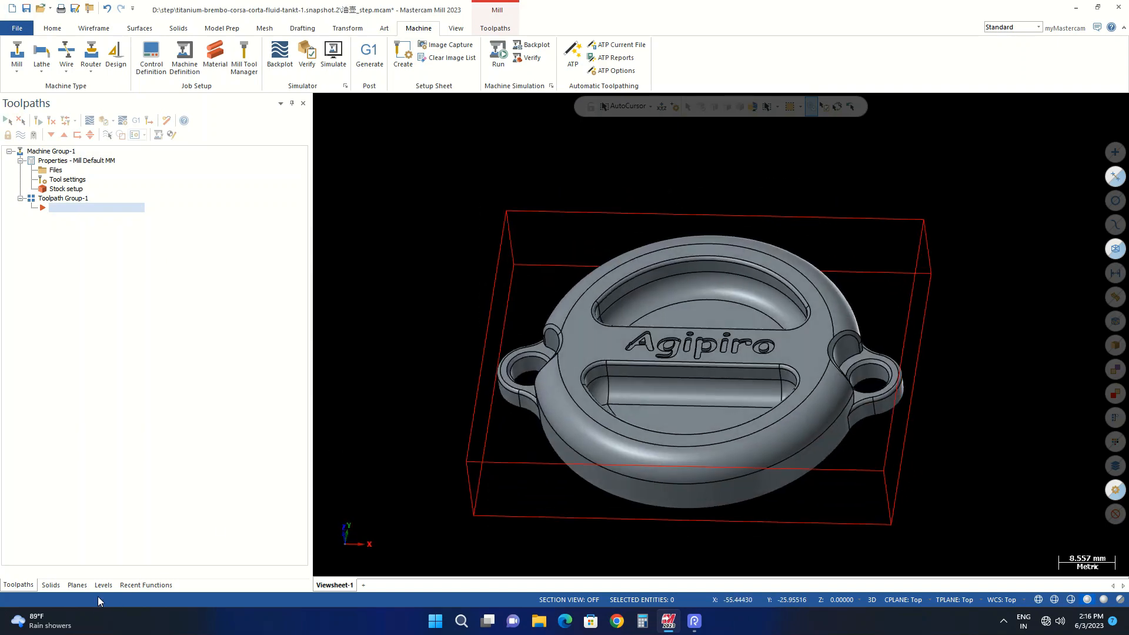
pyautogui.click(103, 585)
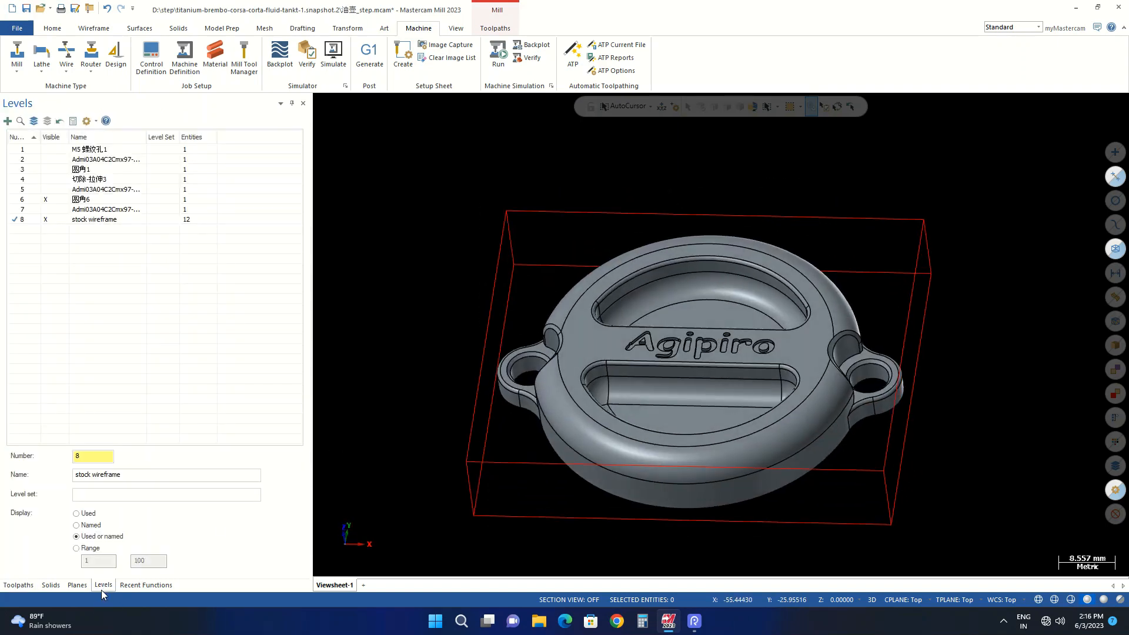
pyautogui.click(21, 200)
pyautogui.click(46, 219)
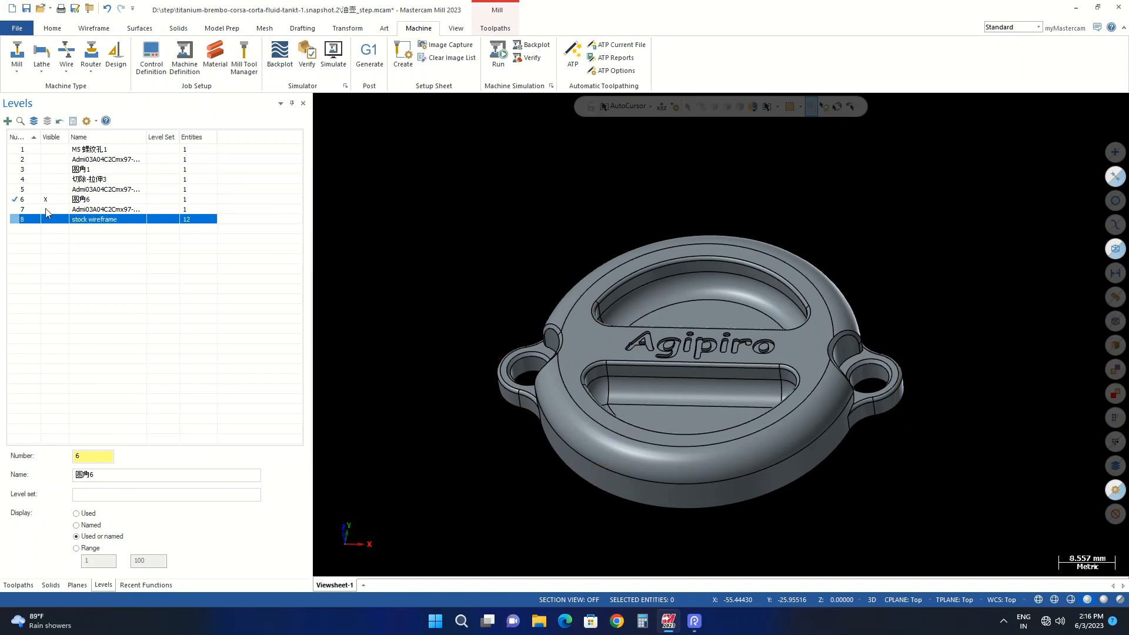
pyautogui.click(52, 222)
pyautogui.click(53, 222)
pyautogui.click(52, 222)
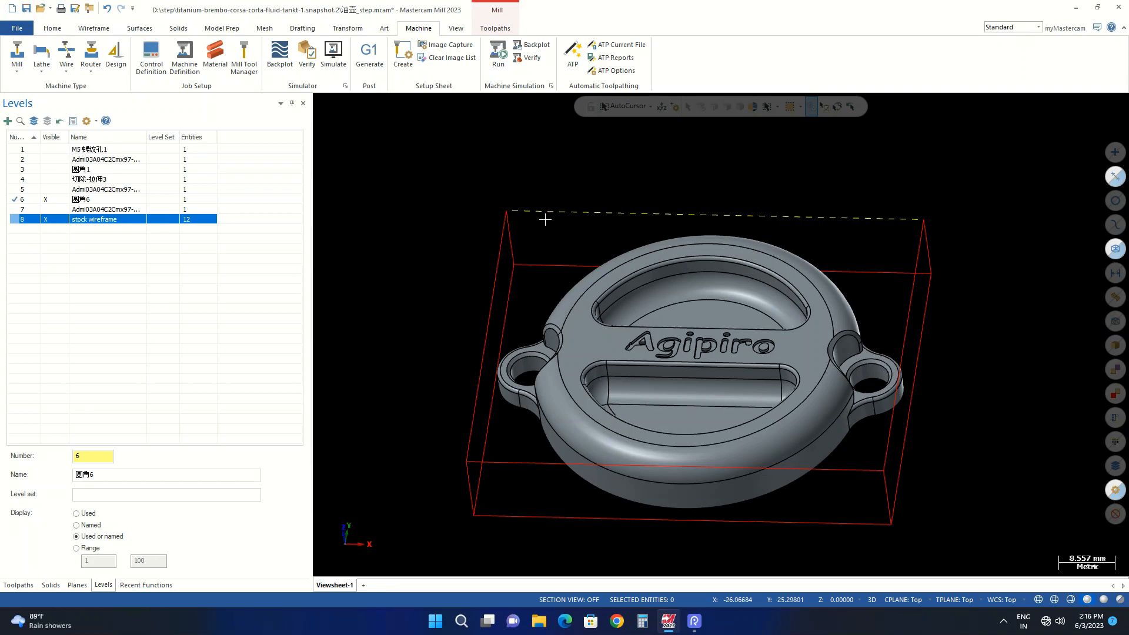
# Return to the toolpath list and view the cap with its stock outline from the top
pyautogui.scroll(-2, 547, 219)
pyautogui.moveTo(549, 220); pyautogui.dragTo(477, 226, button='middle')
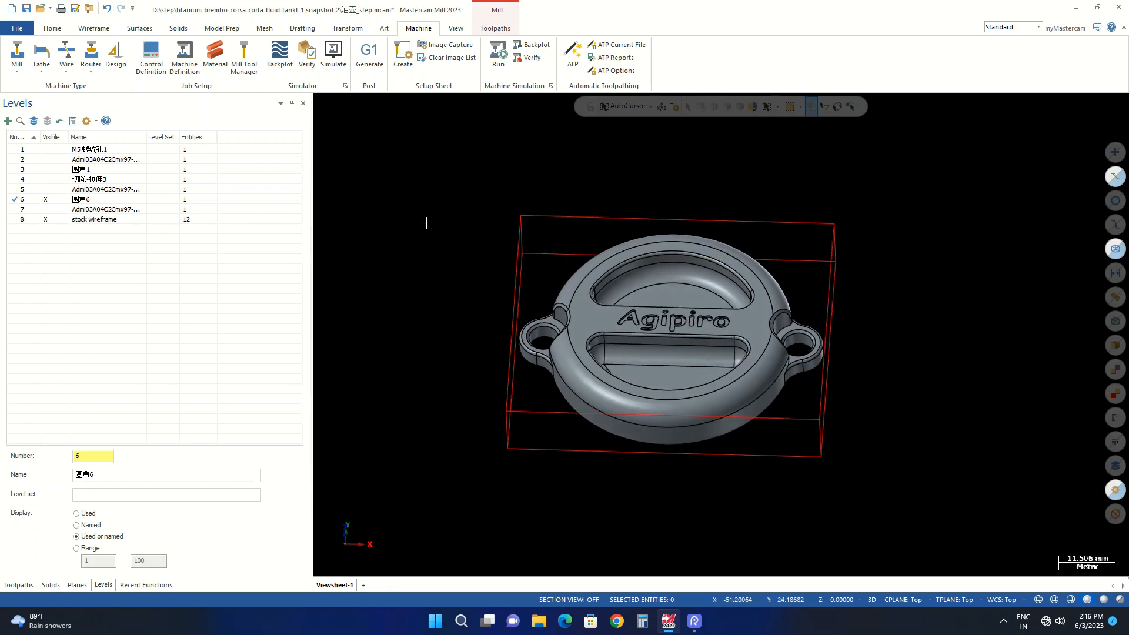
pyautogui.click(18, 585)
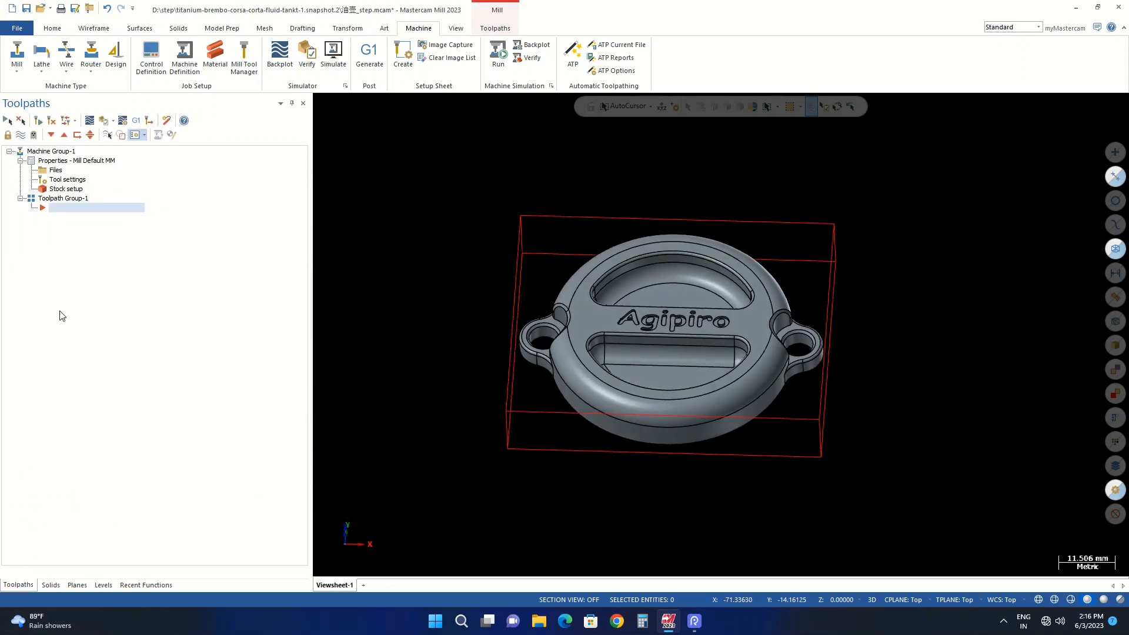
pyautogui.rightClick(471, 227)
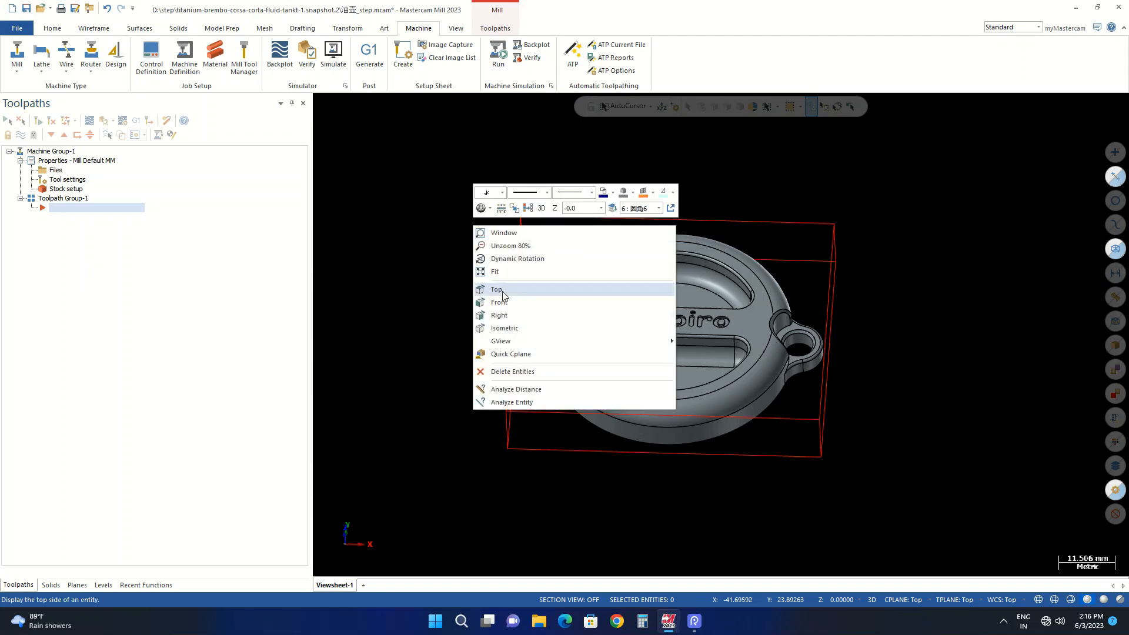
pyautogui.click(506, 288)
pyautogui.scroll(-1, 703, 283)
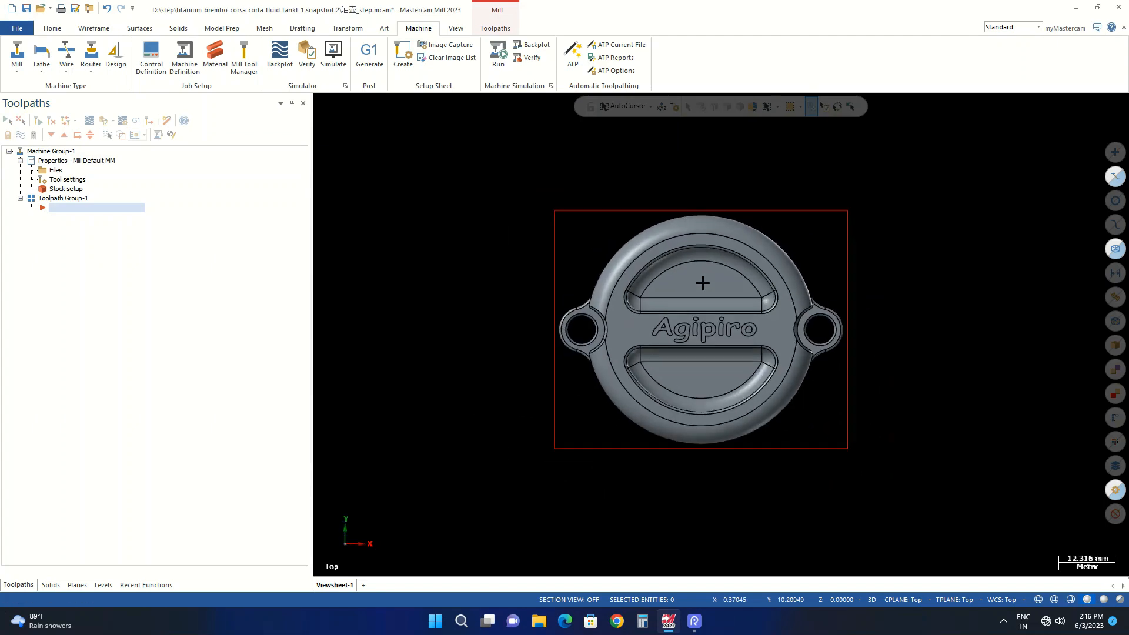
# Start a 2D Contour toolpath for the cap, using wireframe geometry chaining
pyautogui.click(491, 29)
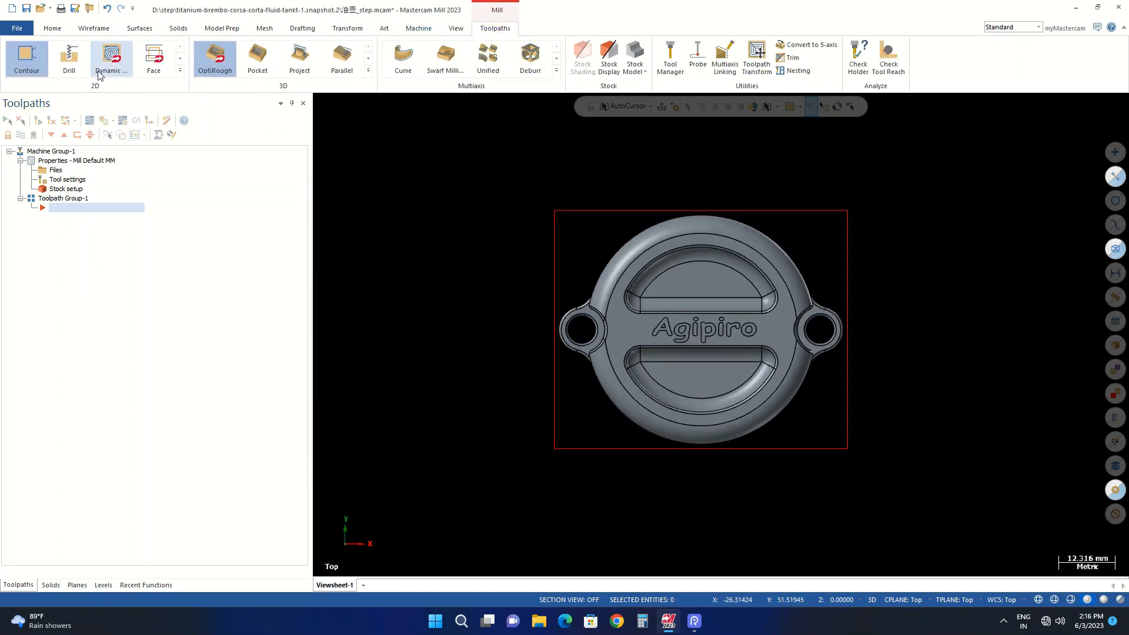
pyautogui.click(34, 54)
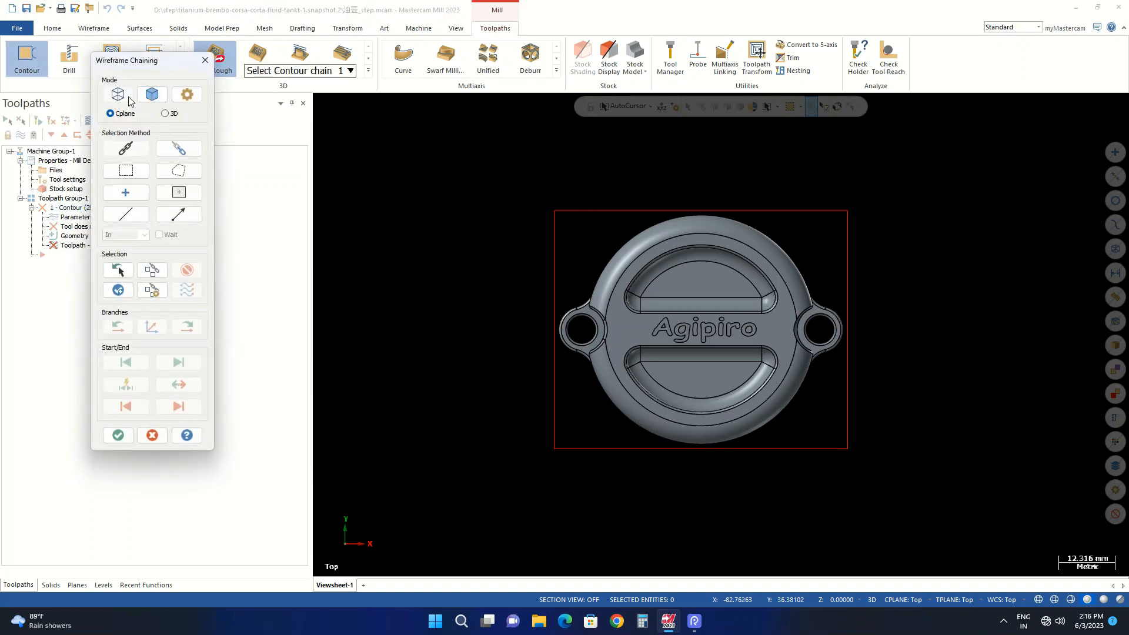
pyautogui.moveTo(655, 213); pyautogui.dragTo(643, 145, button='middle')
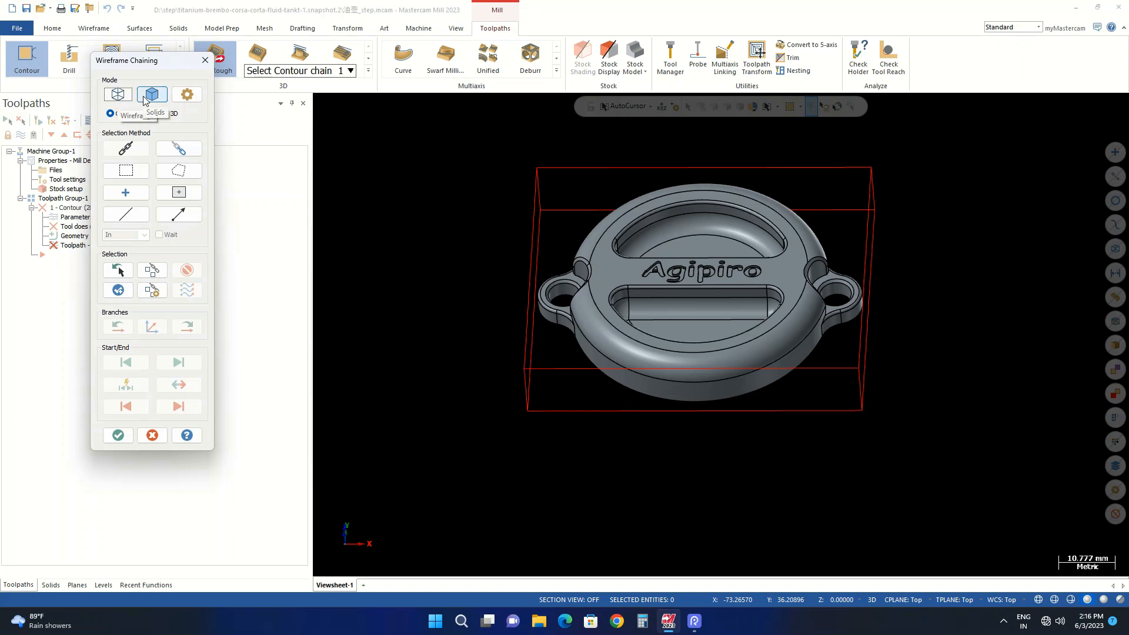
pyautogui.click(146, 98)
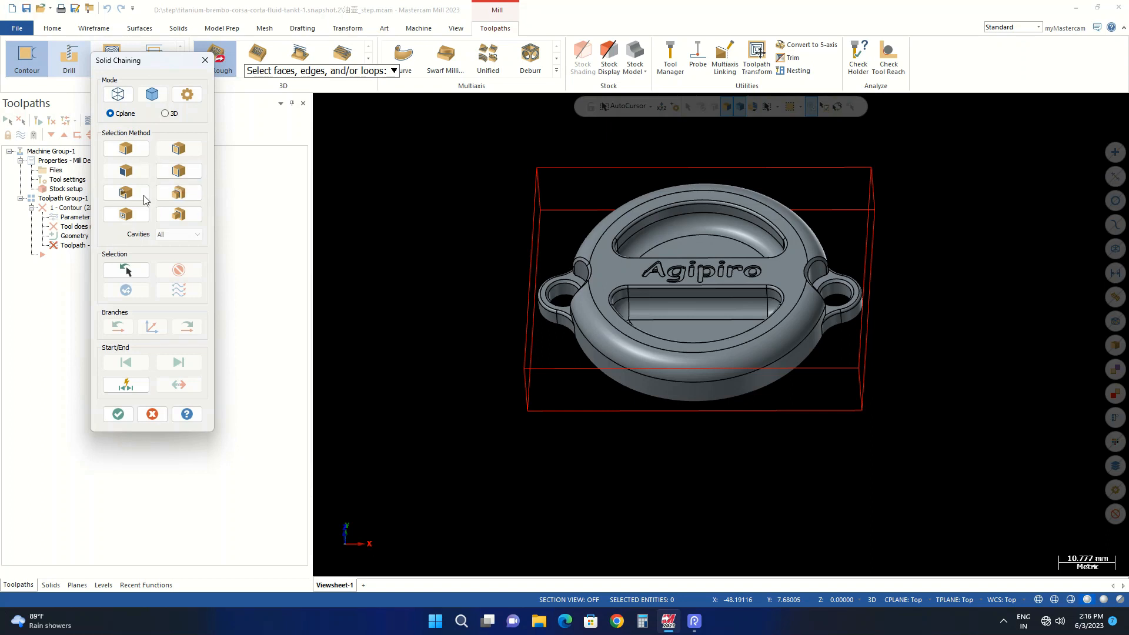
pyautogui.click(127, 93)
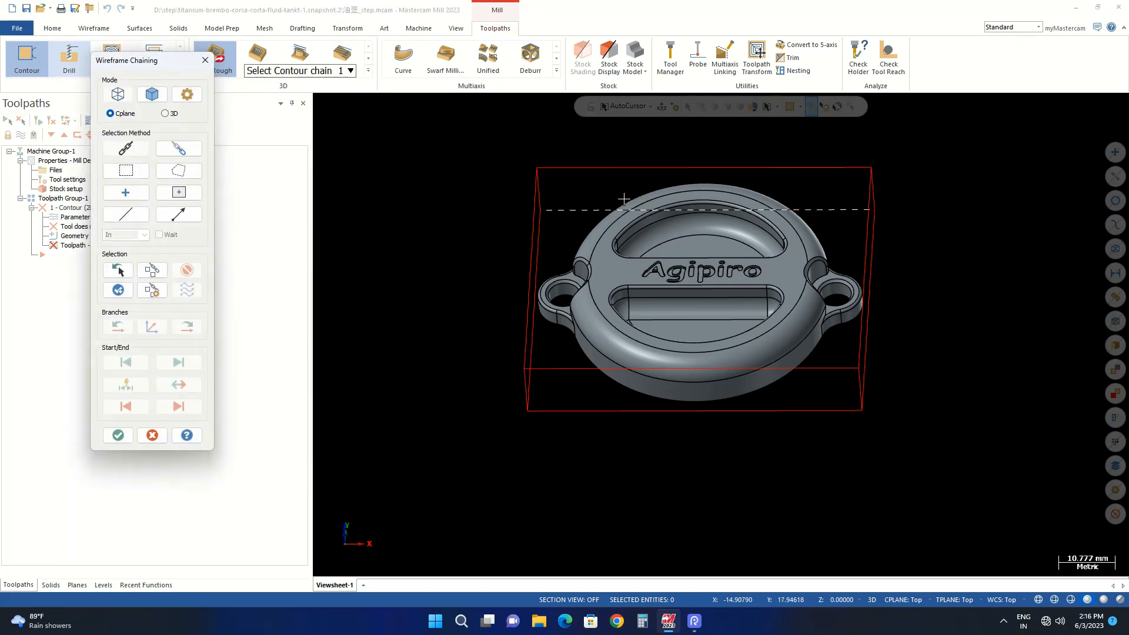
pyautogui.click(654, 162)
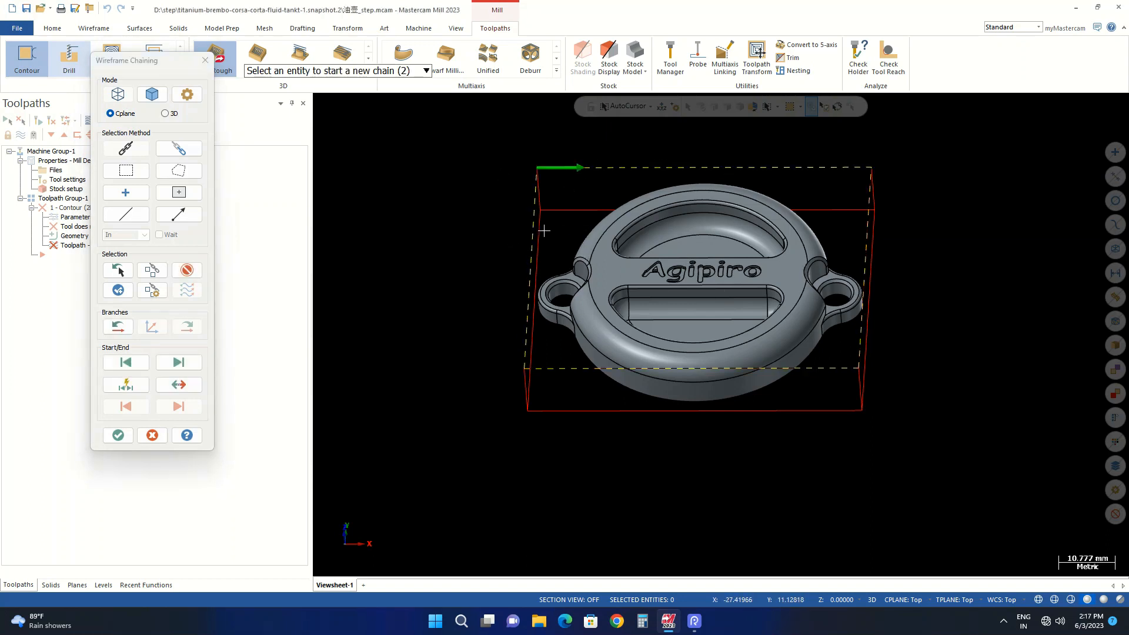
pyautogui.click(187, 271)
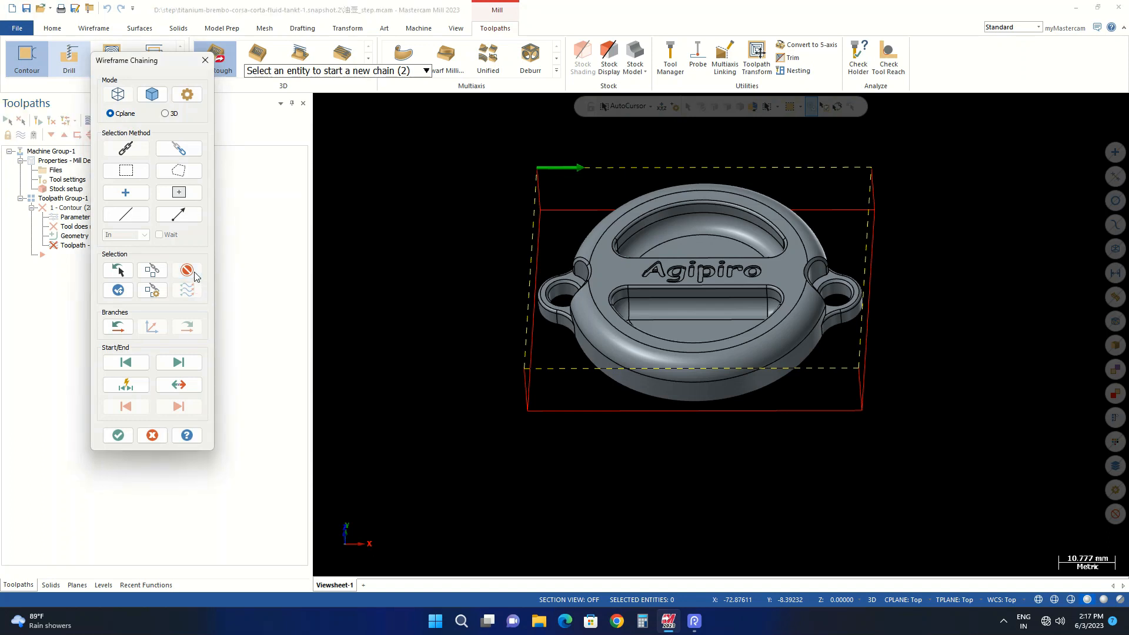
# Chain the far and near upper edges of the stock outline as single entities, reversing the far edge's direction, and accept both chains
pyautogui.click(114, 218)
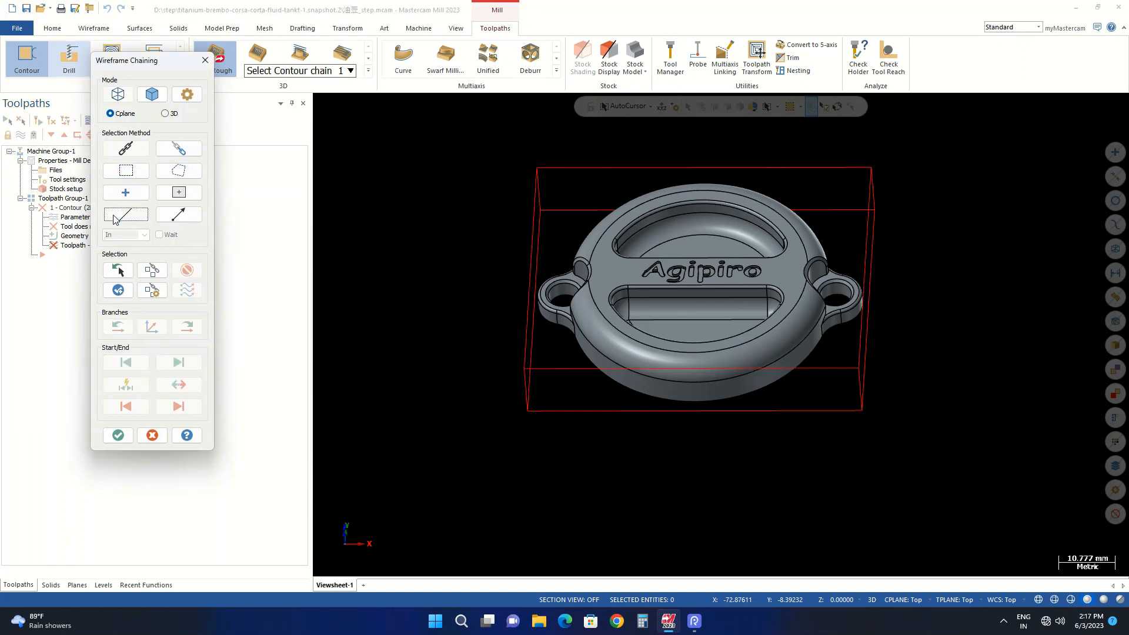
pyautogui.click(687, 166)
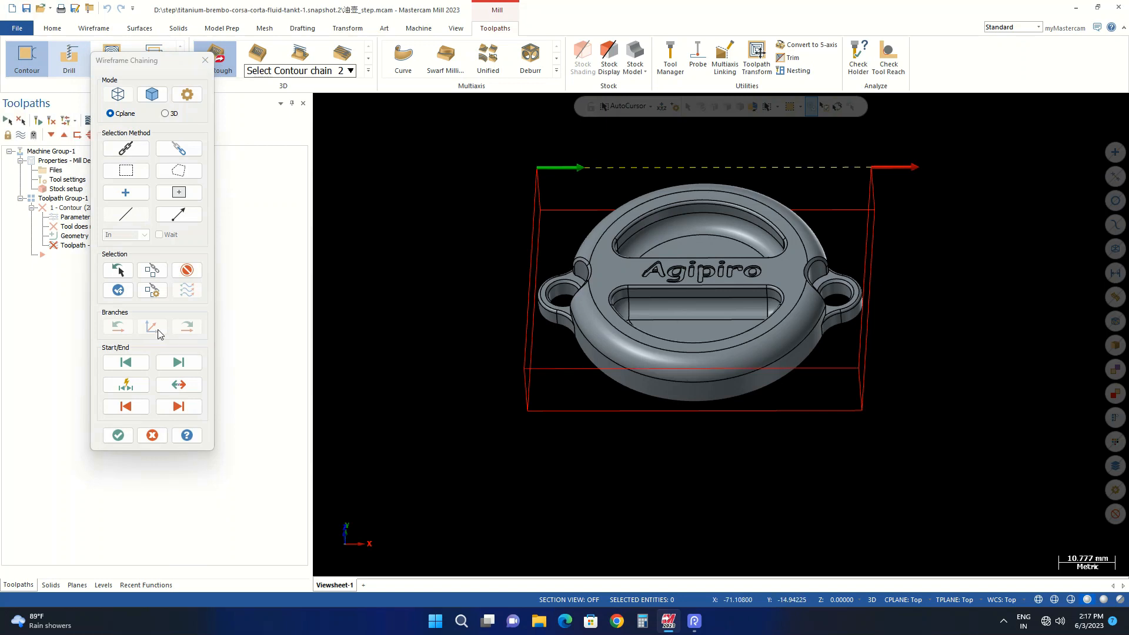
pyautogui.click(176, 385)
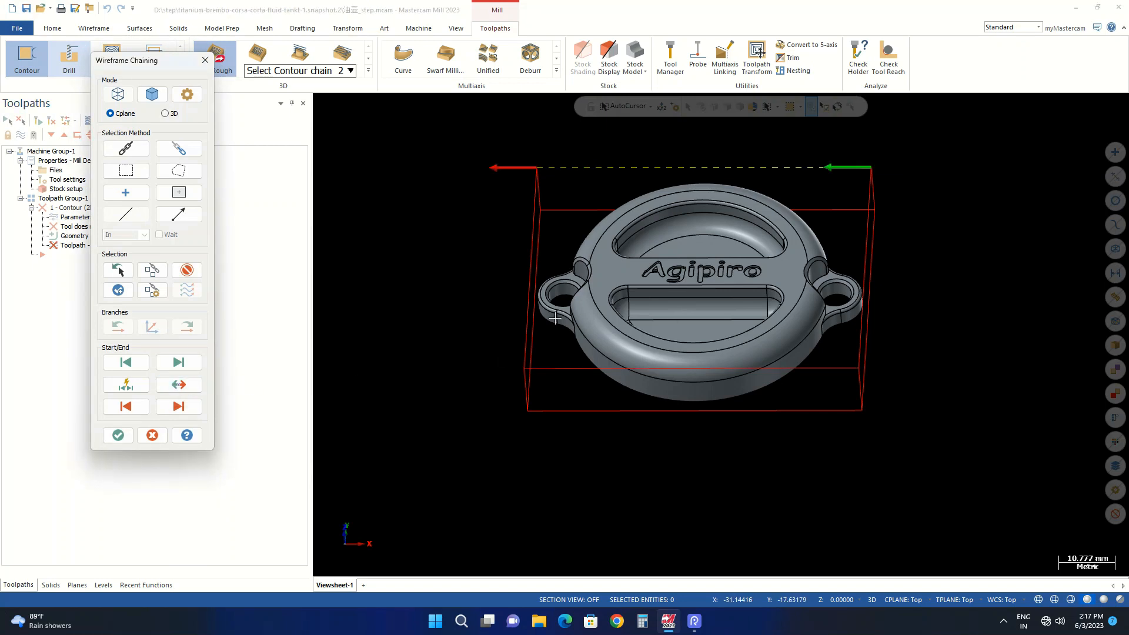
pyautogui.click(585, 374)
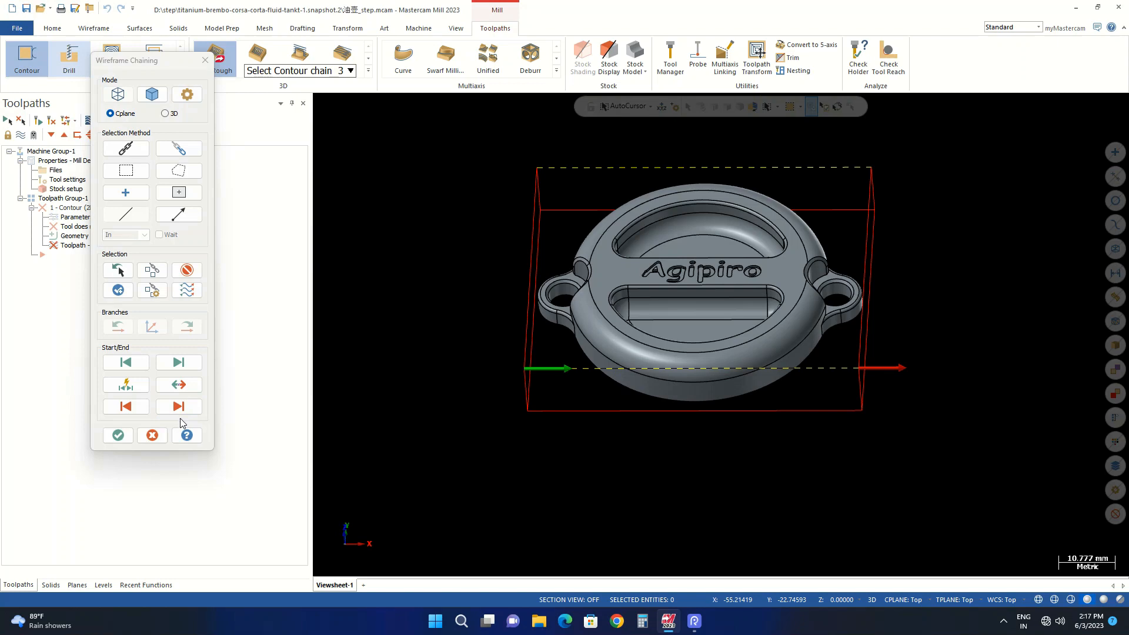
pyautogui.click(118, 435)
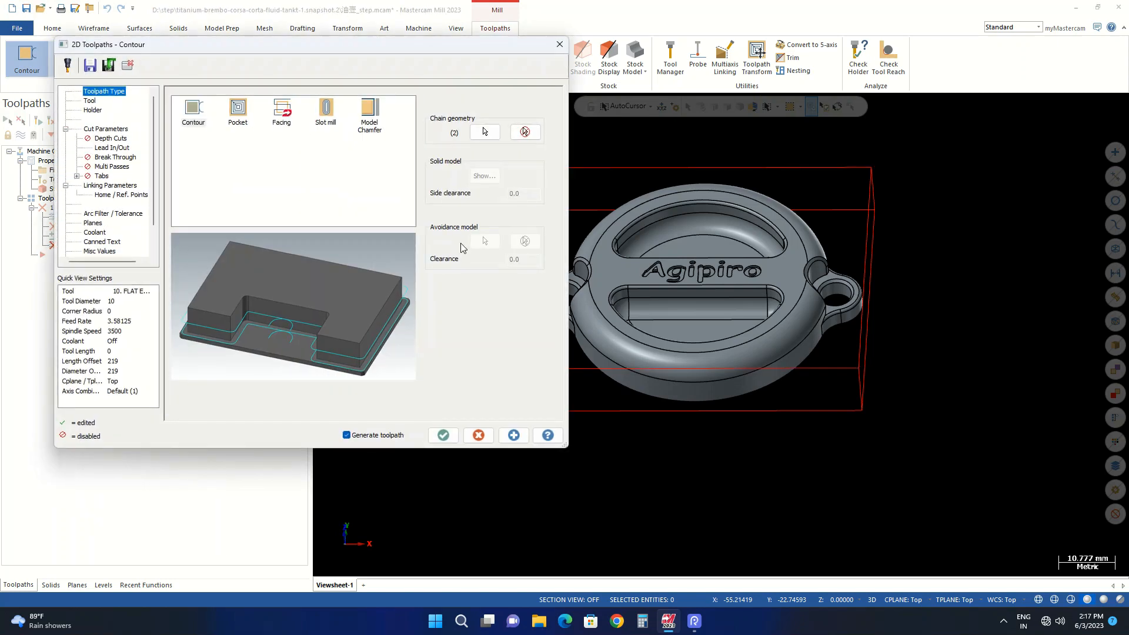
# Filter the tool library for the contour so that it lists only face mills
pyautogui.click(93, 101)
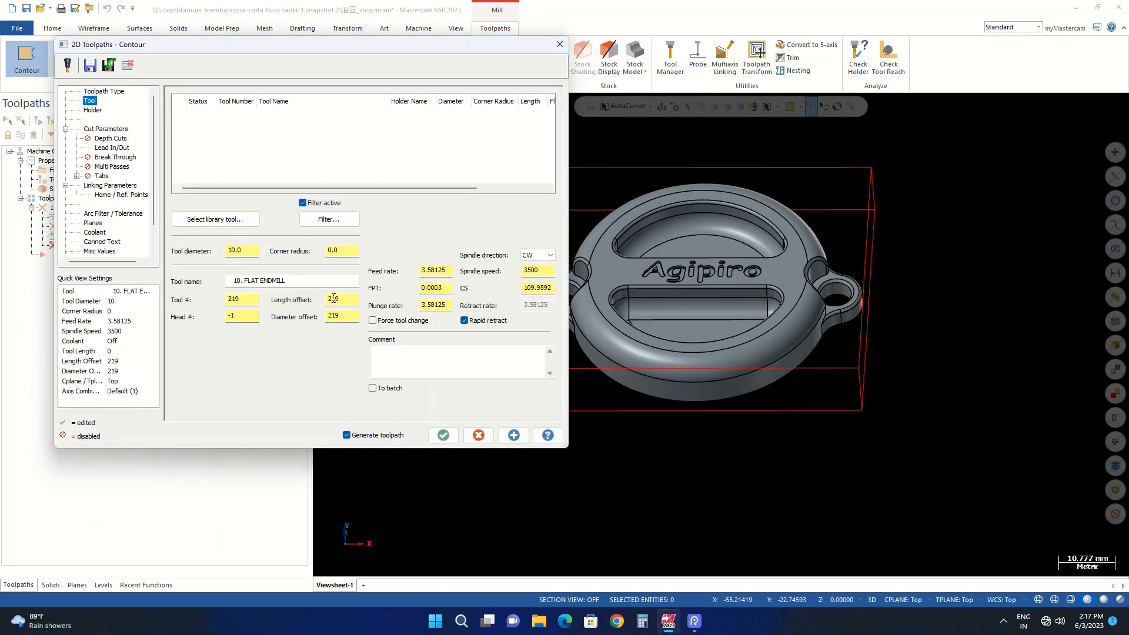
pyautogui.click(251, 225)
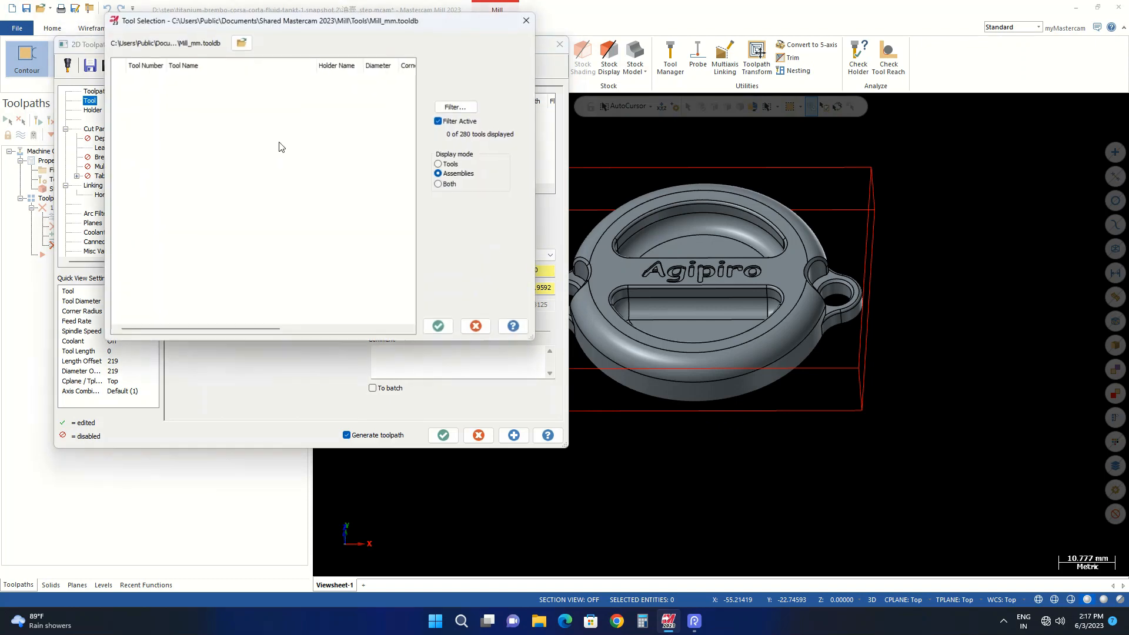
pyautogui.click(455, 108)
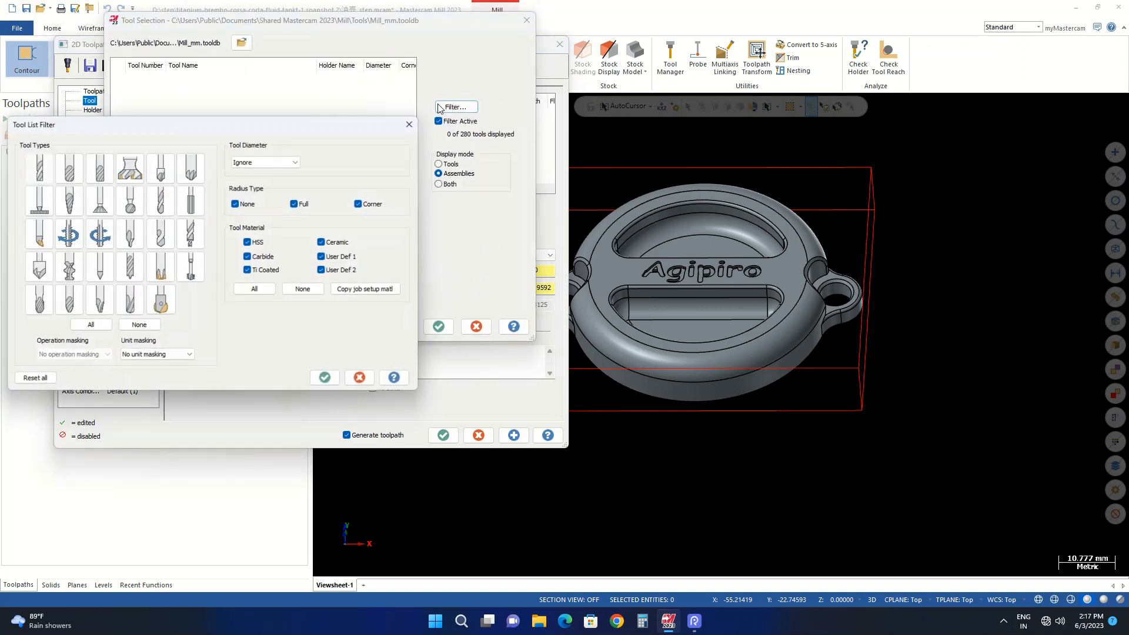
pyautogui.click(136, 326)
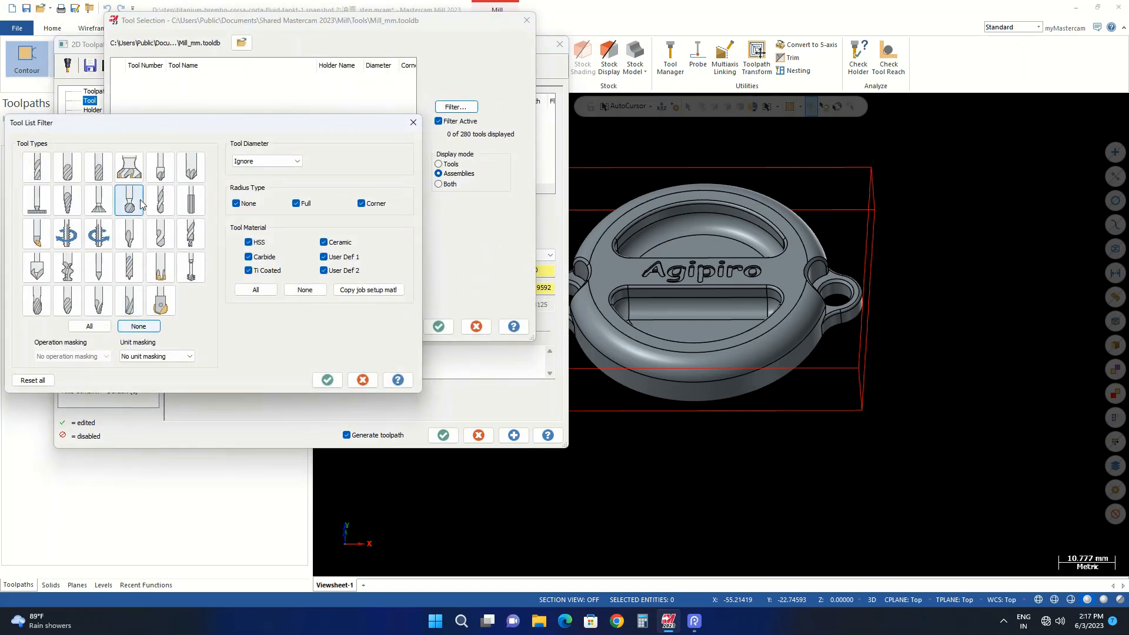
pyautogui.click(136, 172)
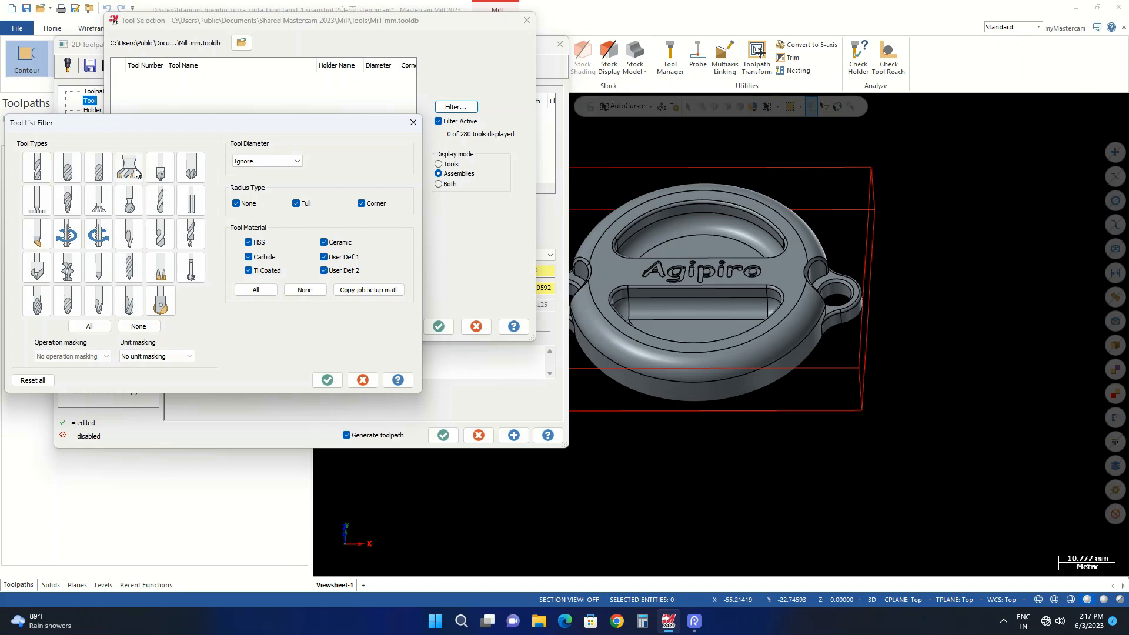
pyautogui.click(328, 380)
# List tools instead of assemblies and choose FACE MILL - 50/58 as the contour's cutter
pyautogui.click(452, 165)
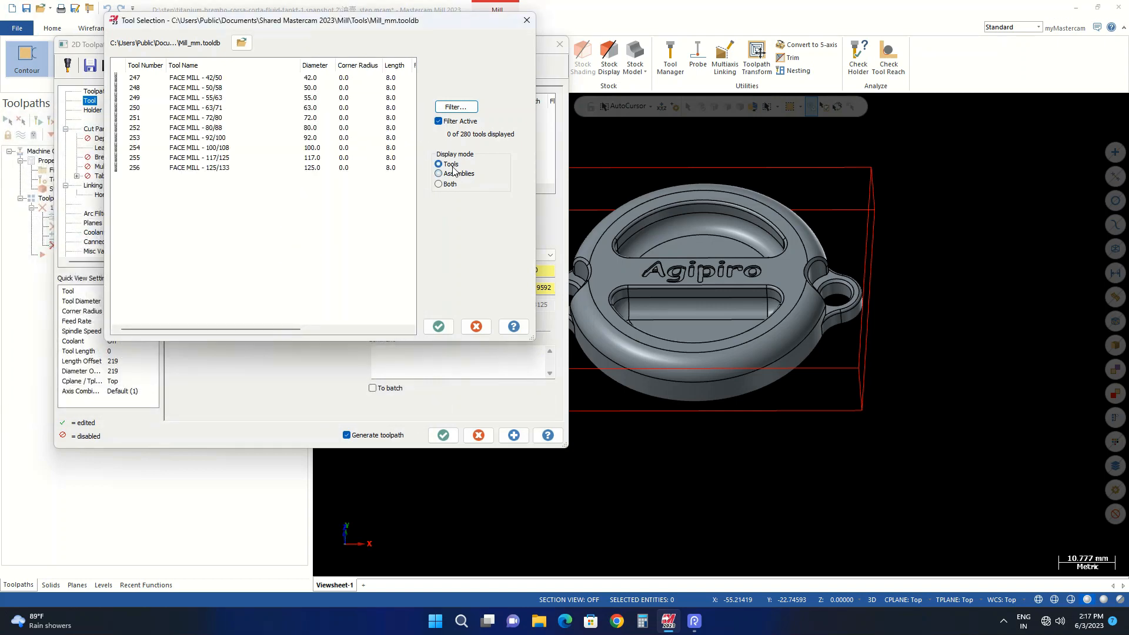
pyautogui.click(222, 89)
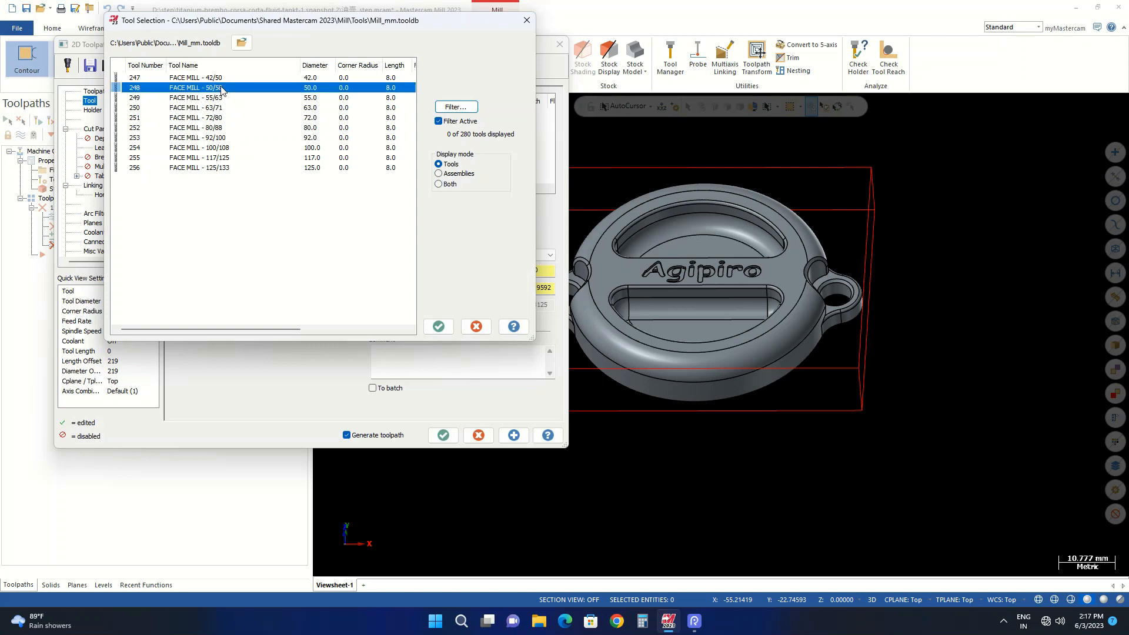
pyautogui.click(438, 327)
pyautogui.click(289, 115)
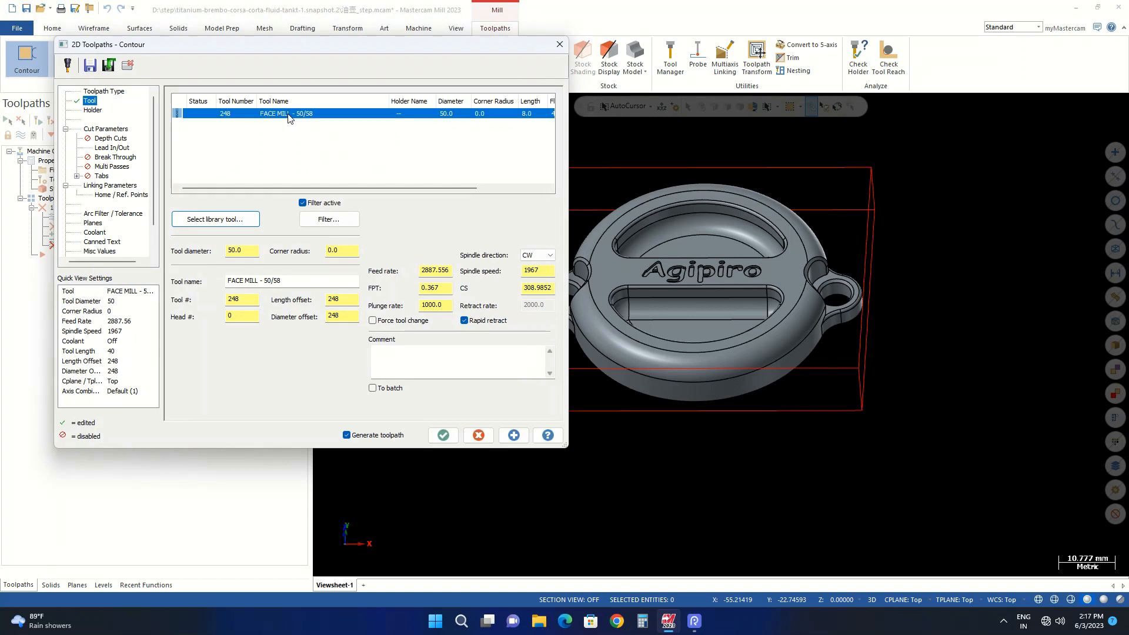
# Set the face mill's spindle speed to 6000 and enter the operation comment "50mm face mill"
pyautogui.doubleClick(537, 271)
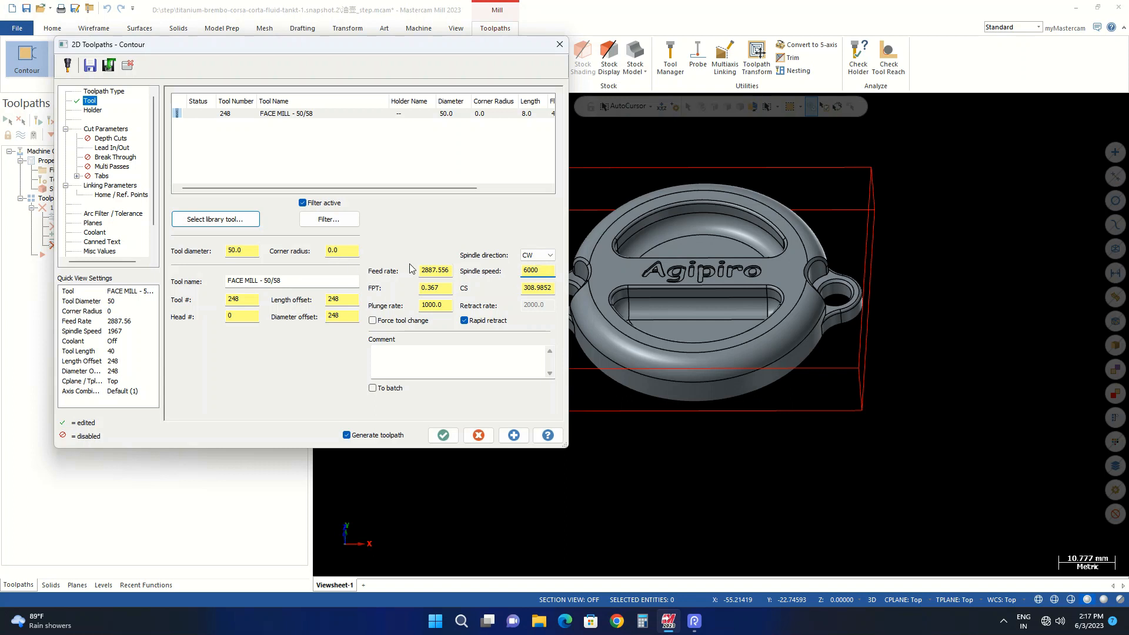
pyautogui.click(436, 288)
pyautogui.click(442, 306)
pyautogui.click(429, 358)
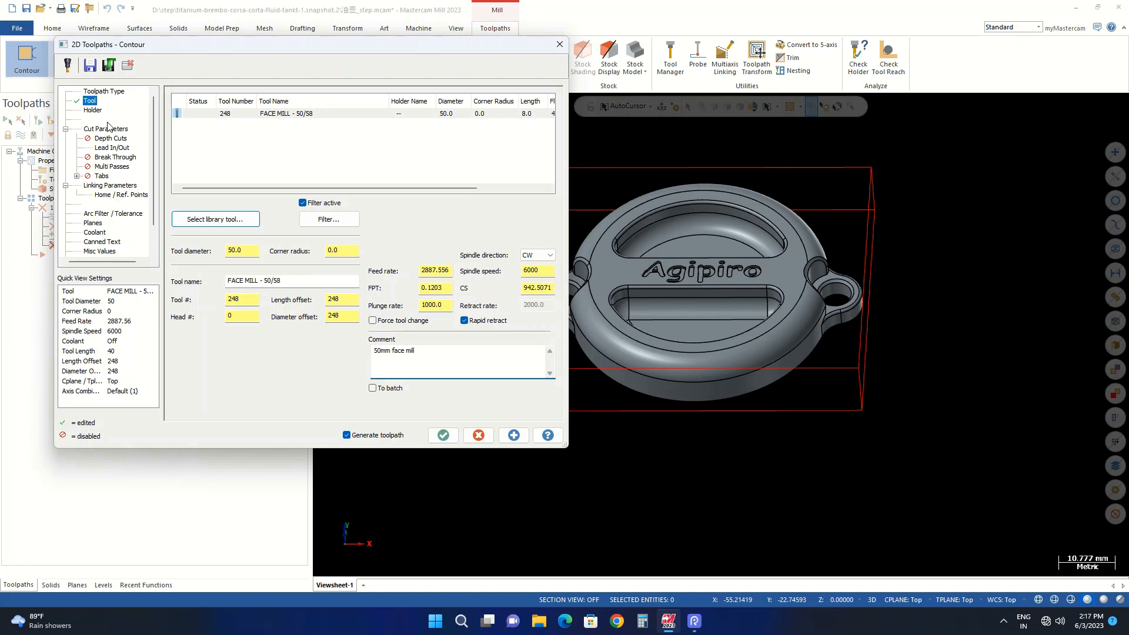
# Assign the B2C4-0011 holder to the face mill and keep the contour type as 2D in the cut parameters
pyautogui.click(92, 110)
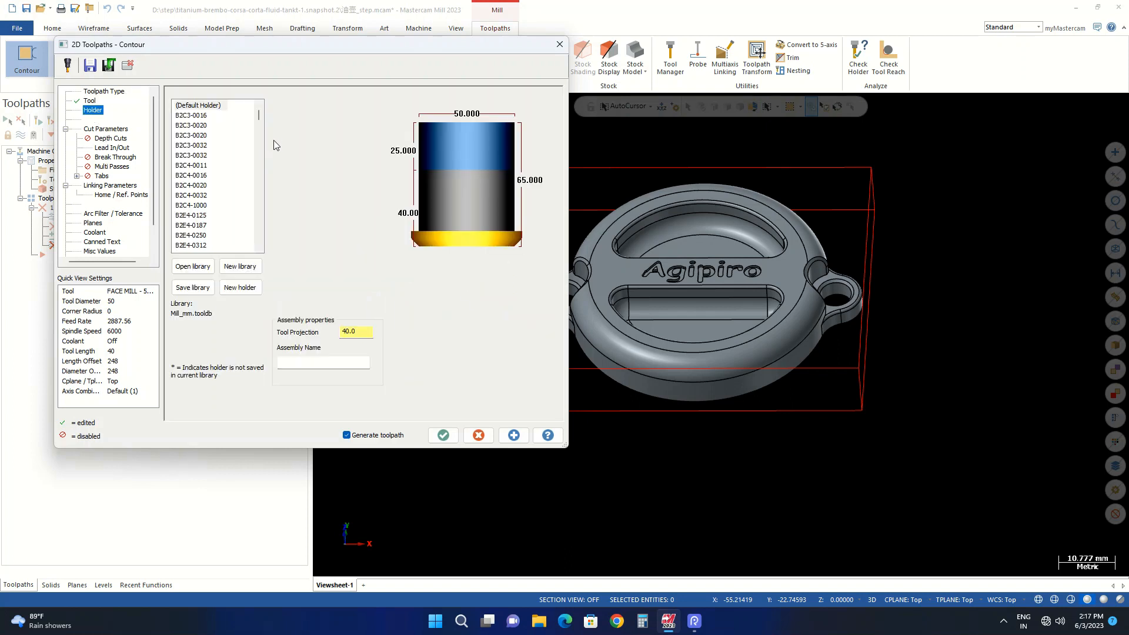
pyautogui.click(199, 167)
pyautogui.click(90, 129)
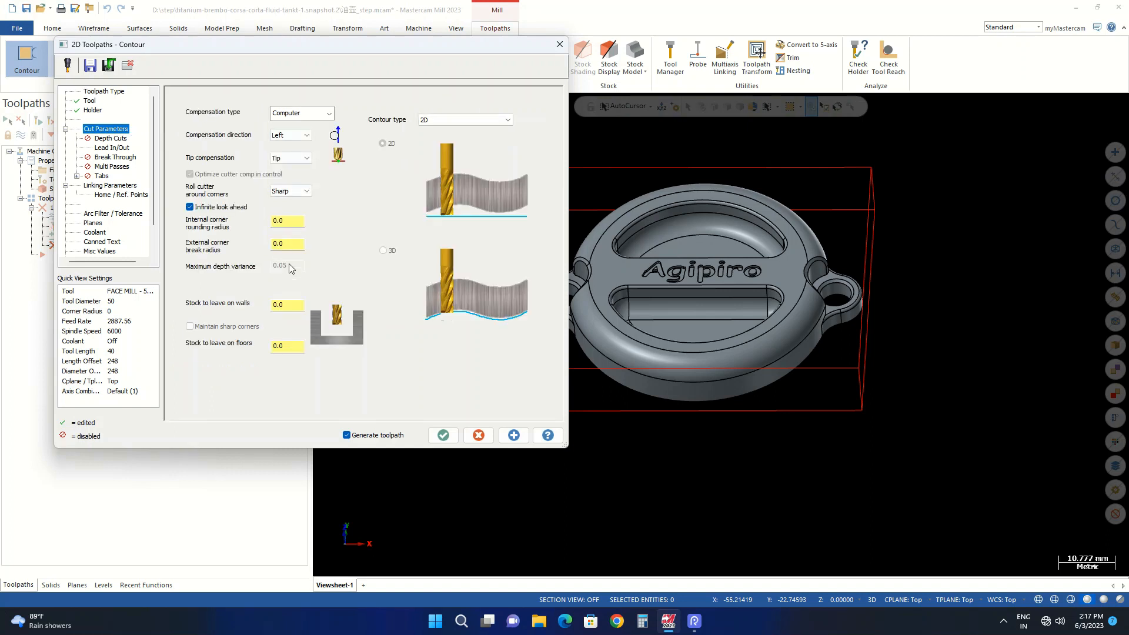
pyautogui.click(450, 122)
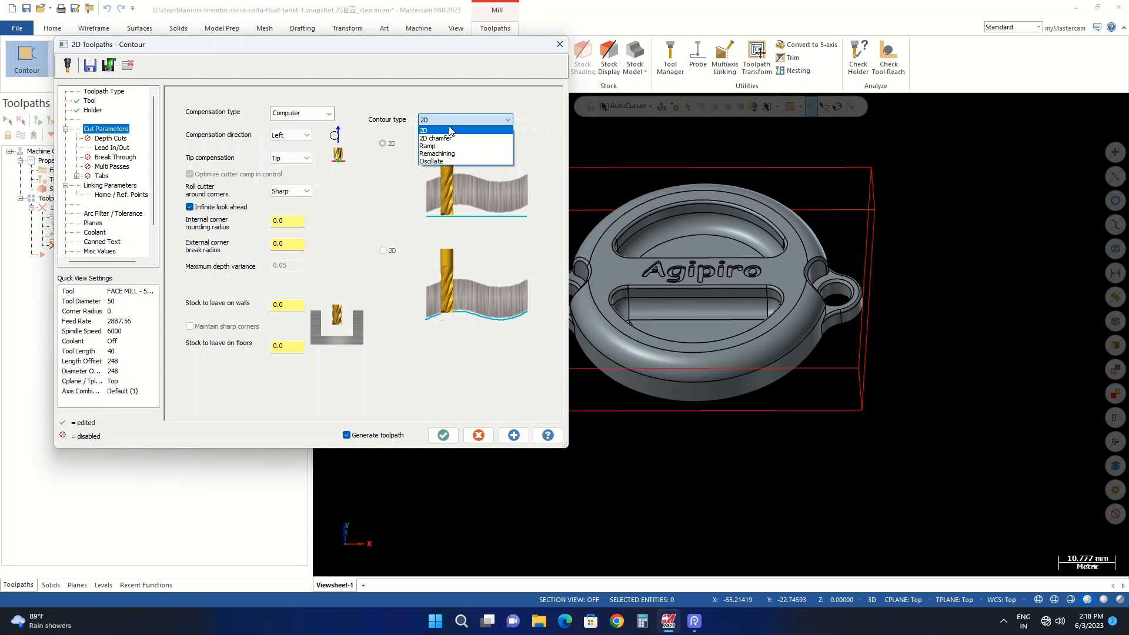
pyautogui.click(450, 131)
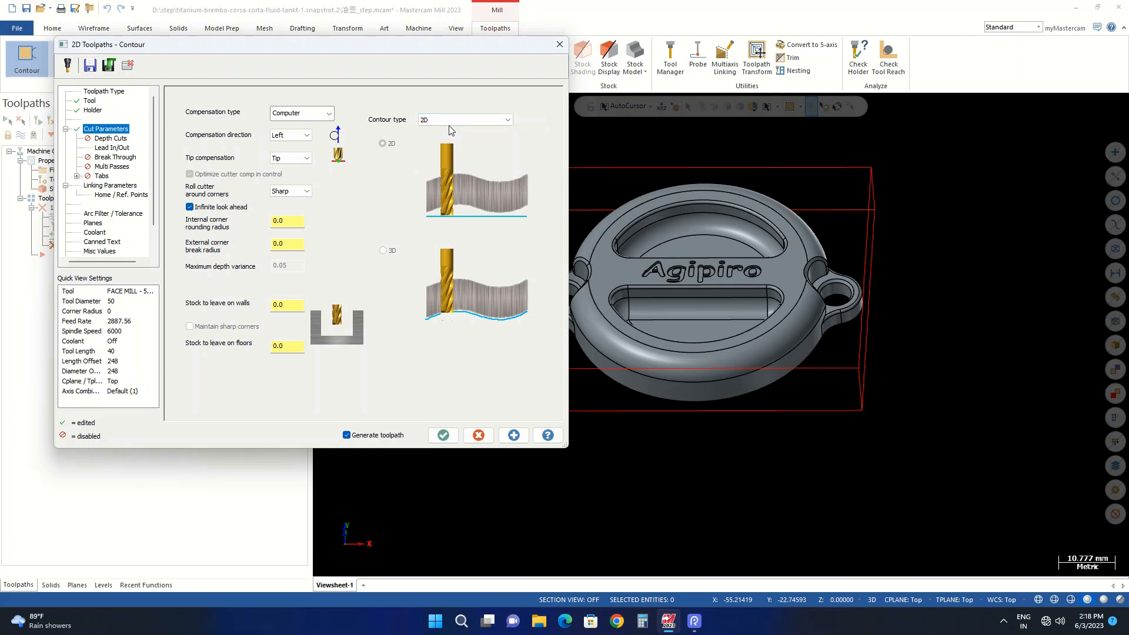
# Enable depth cuts with a maximum rough step of 1.0 and one finish cut with a step of 0.5
pyautogui.click(111, 139)
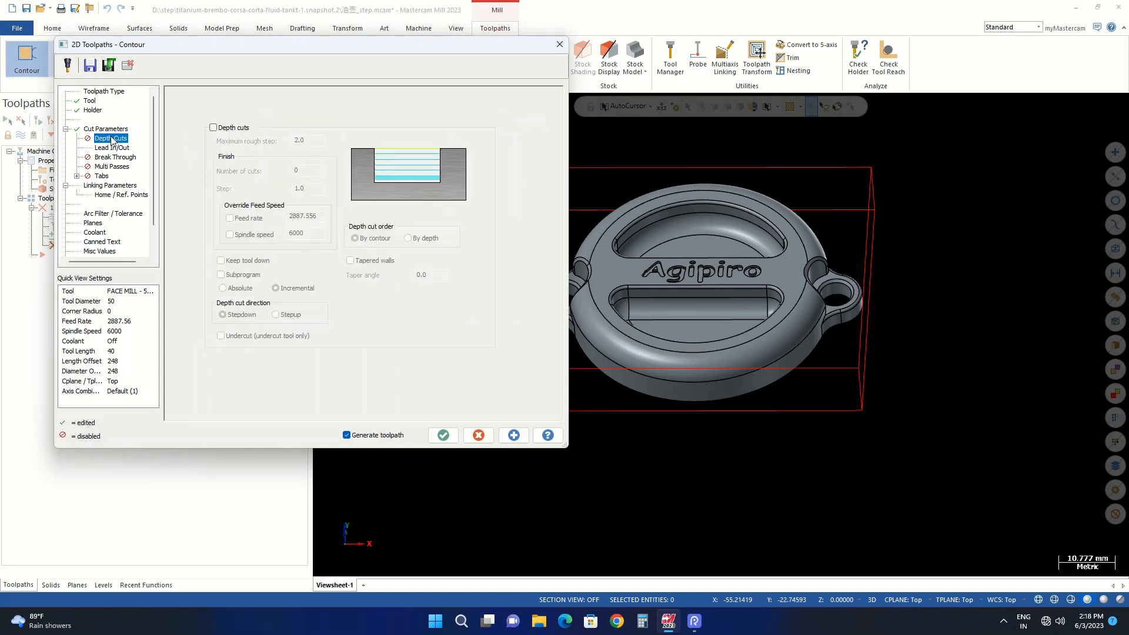
pyautogui.click(212, 128)
pyautogui.click(317, 142)
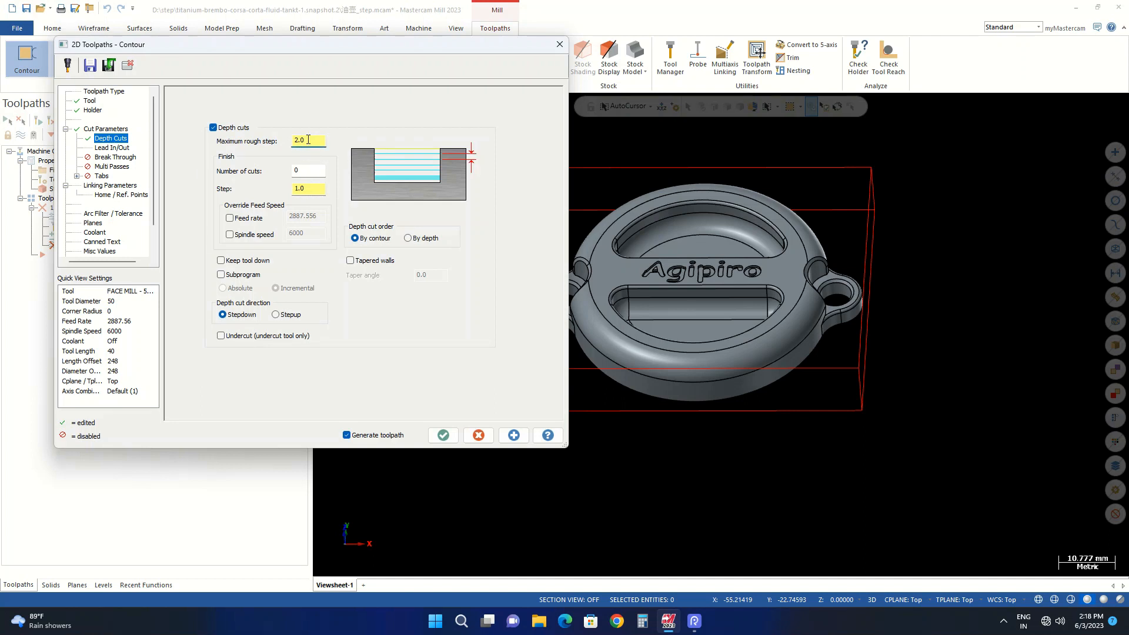
pyautogui.write('1')
pyautogui.click(297, 170)
pyautogui.click(325, 190)
pyautogui.write('0.5')
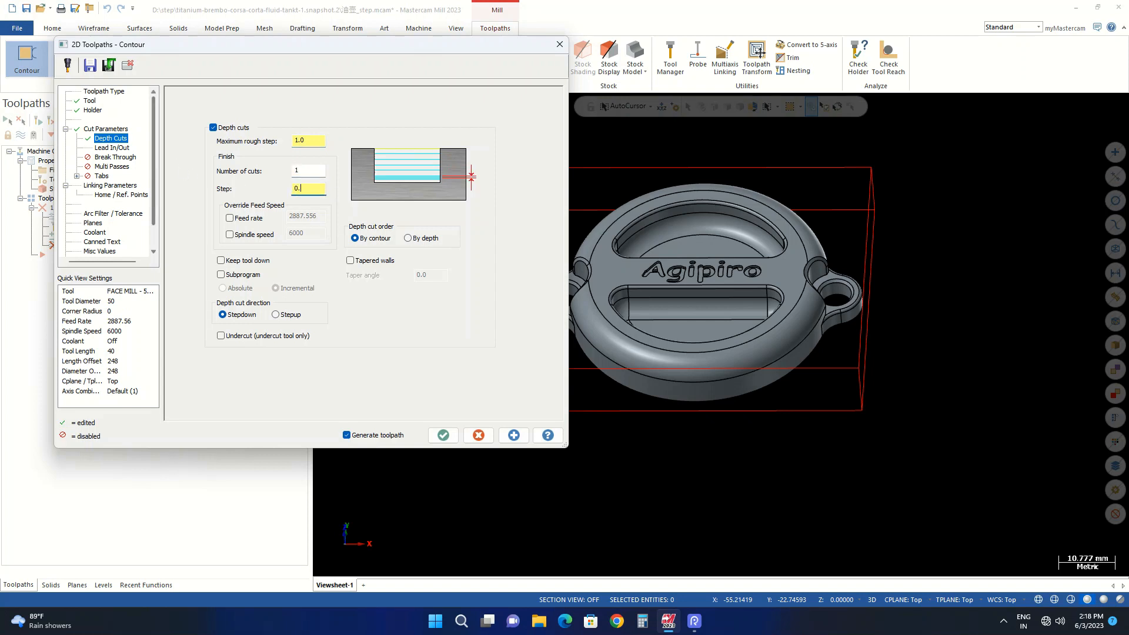
# Take the linking top of stock from the stock outline's upper corner and the depth from the edge of the cap's pocket above the lettering
pyautogui.click(120, 147)
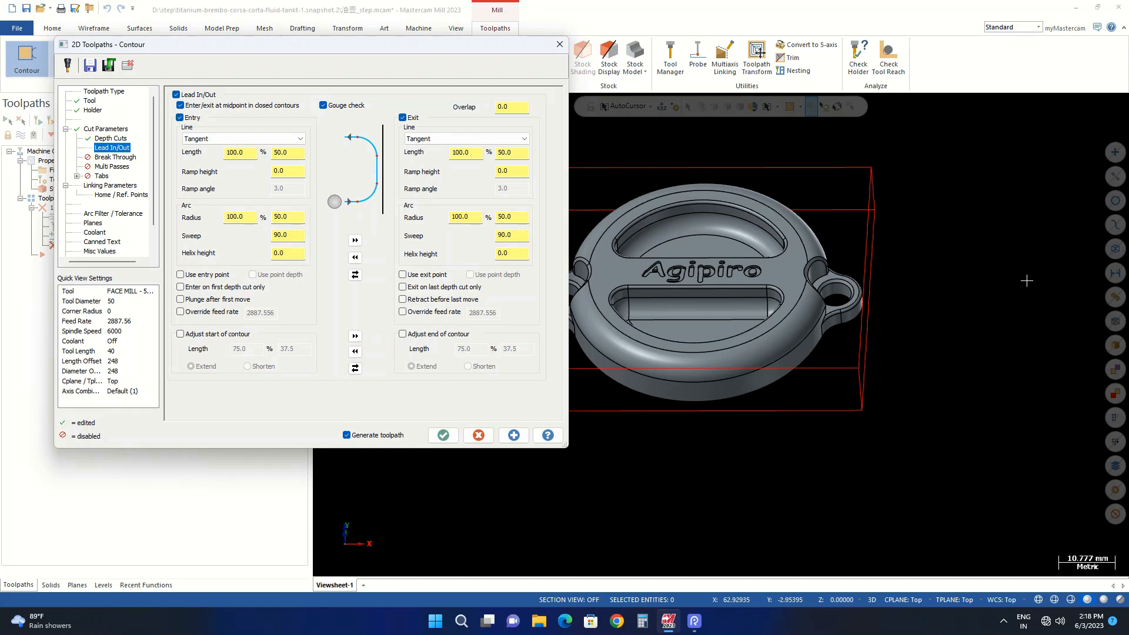
pyautogui.scroll(-3, 1026, 281)
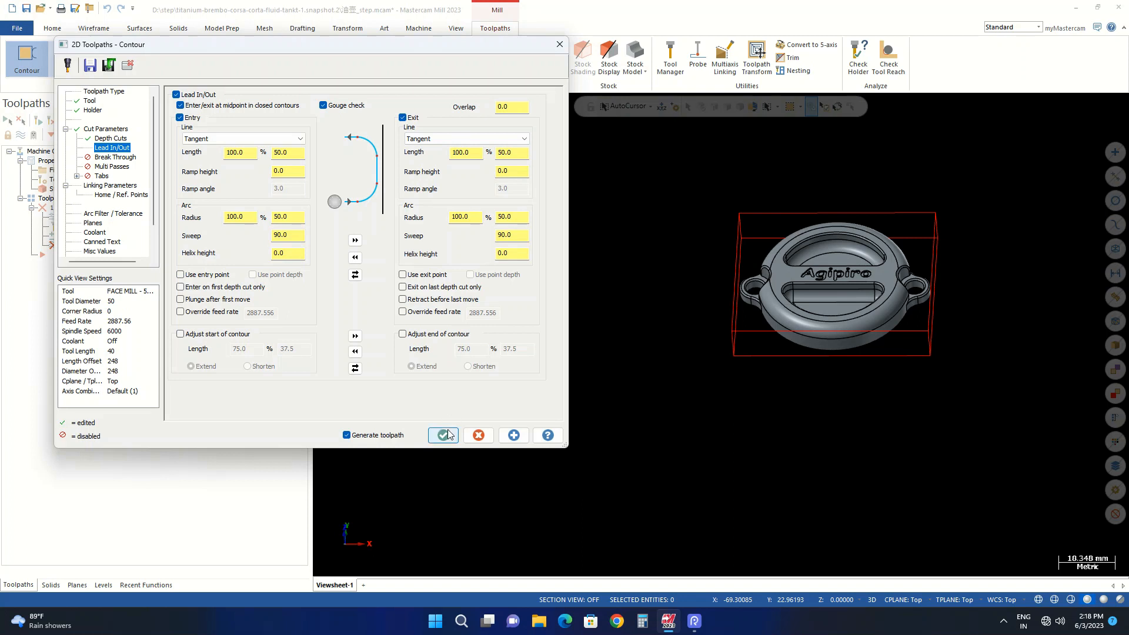
pyautogui.click(111, 157)
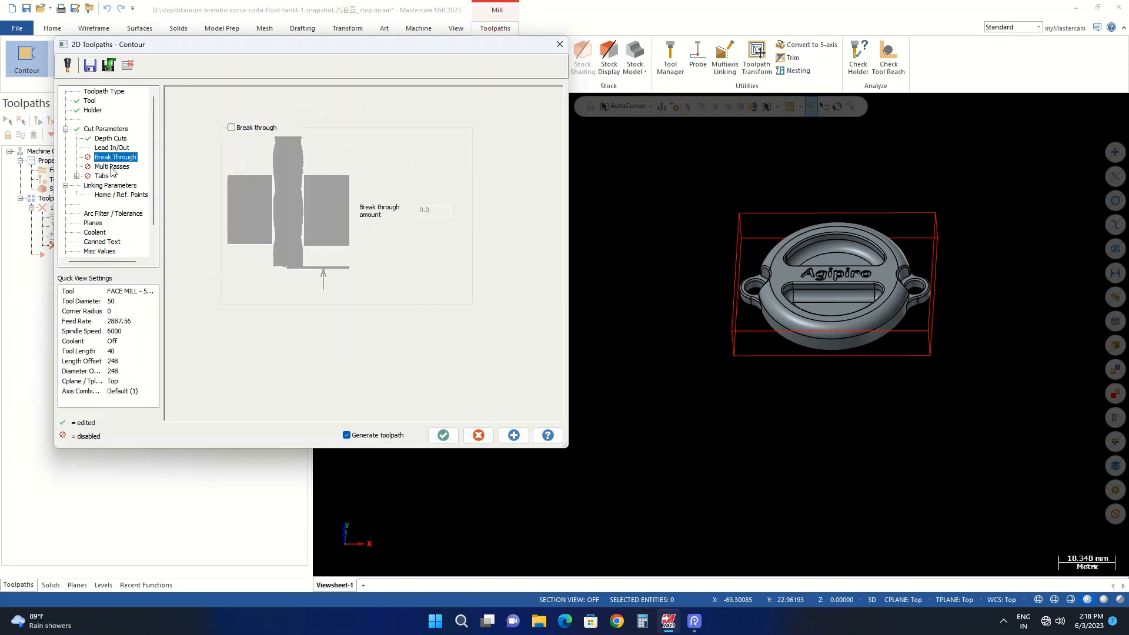
pyautogui.click(112, 167)
pyautogui.click(110, 185)
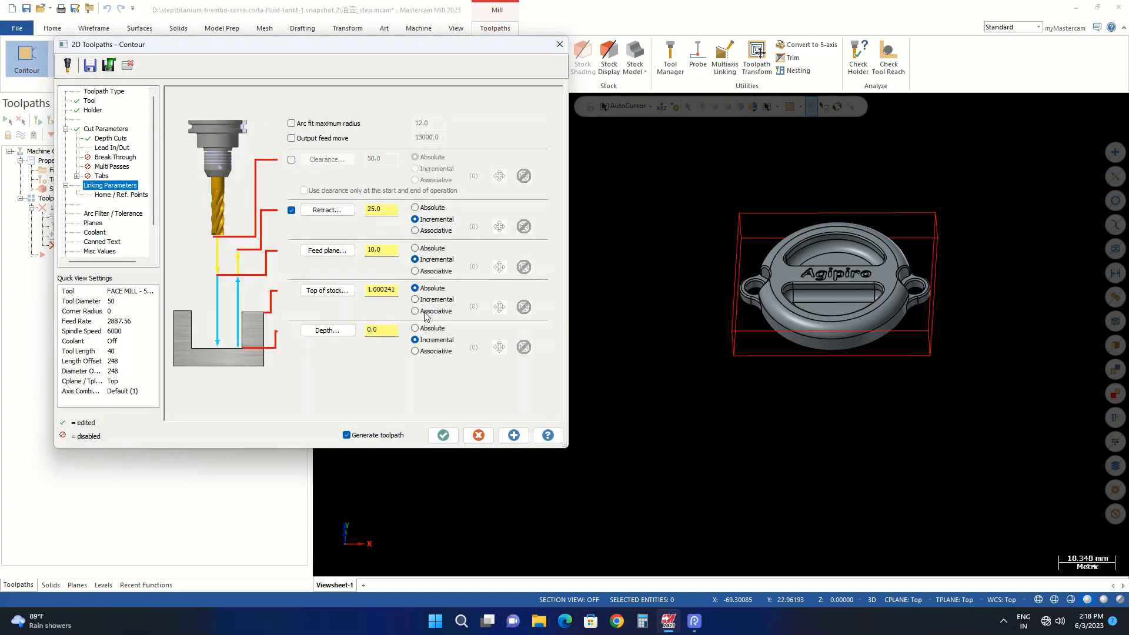
pyautogui.click(347, 293)
pyautogui.click(739, 212)
pyautogui.click(327, 330)
pyautogui.scroll(2, 829, 268)
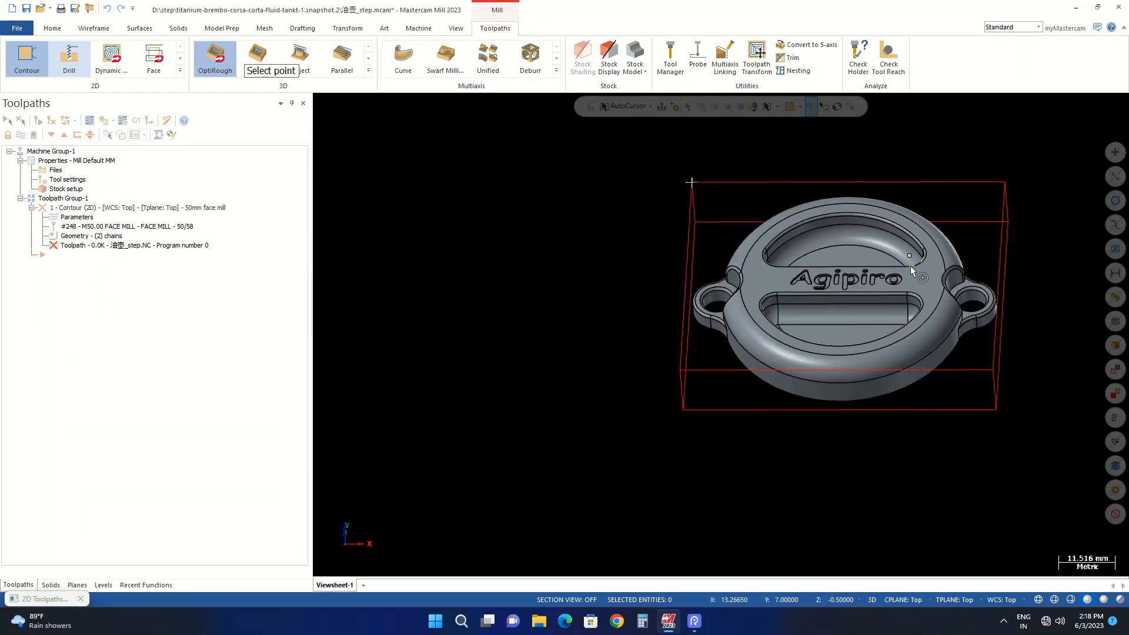
pyautogui.click(910, 266)
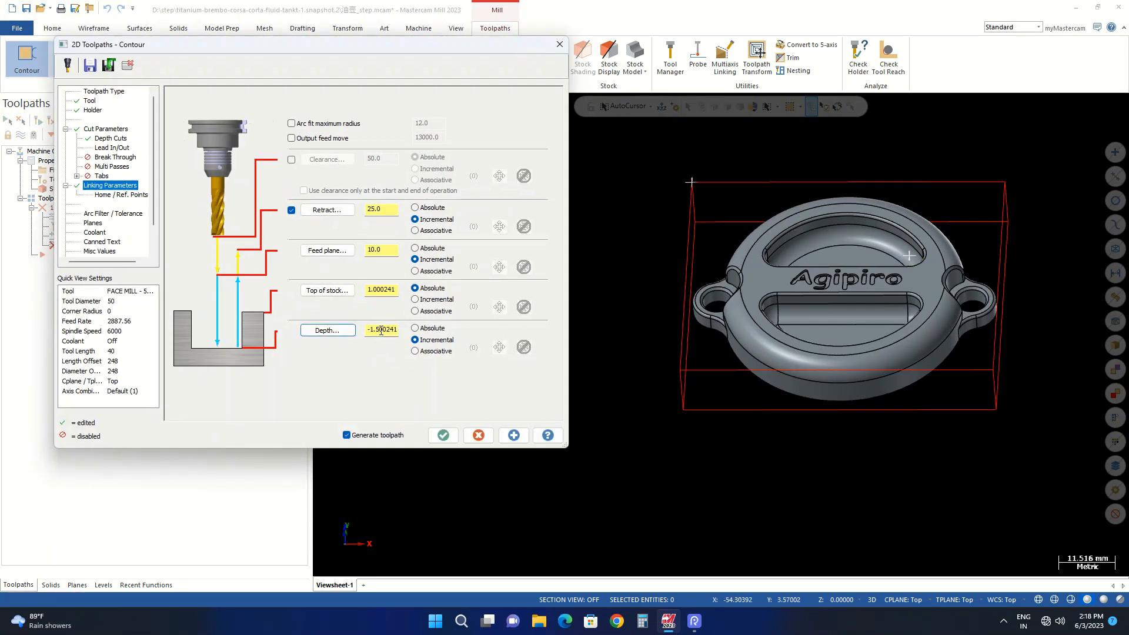
# Make the linking depth absolute, re-pick it at the top-face arc's endpoint beside the mounting ear, and generate the contour toolpath
pyautogui.scroll(2, 645, 298)
pyautogui.moveTo(645, 297); pyautogui.dragTo(614, 297, button='middle')
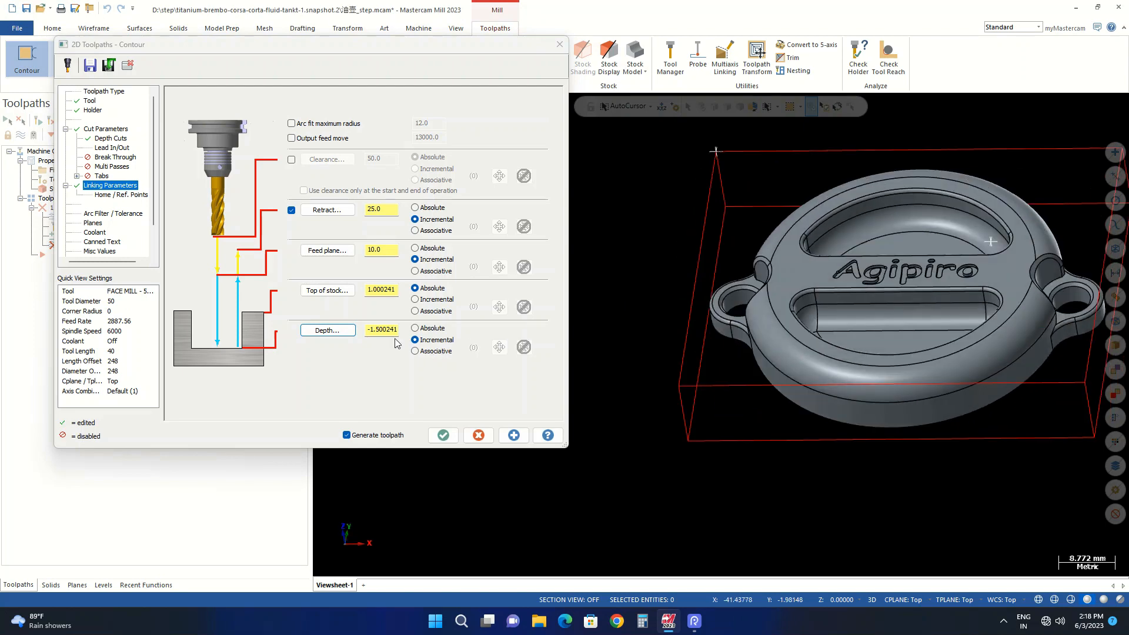
pyautogui.click(433, 330)
pyautogui.click(327, 329)
pyautogui.scroll(2, 775, 268)
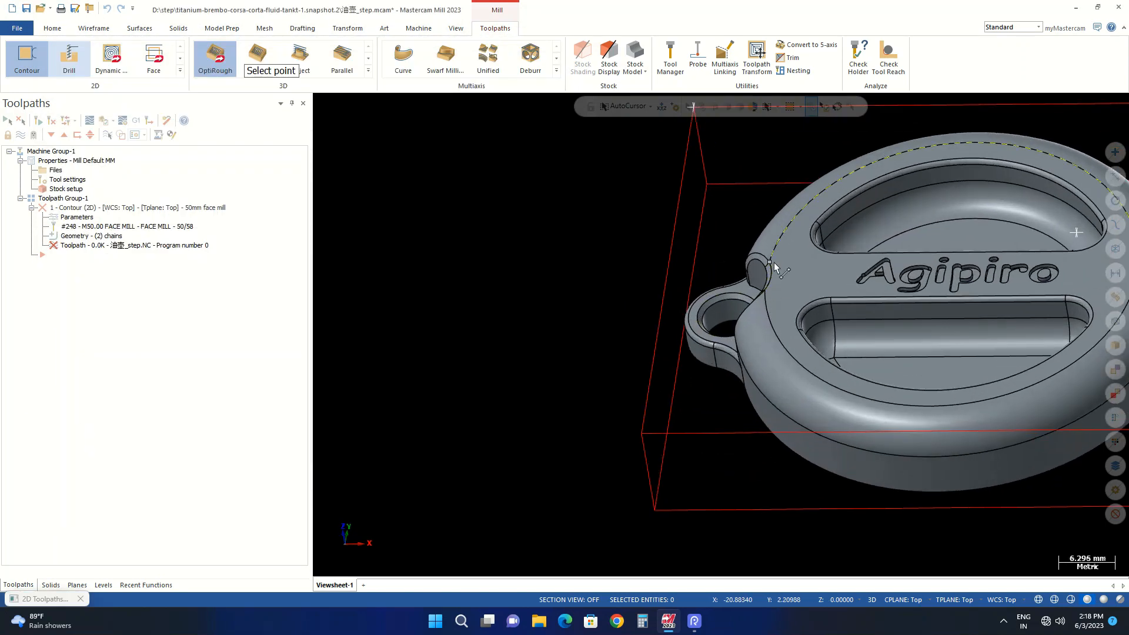
pyautogui.click(774, 264)
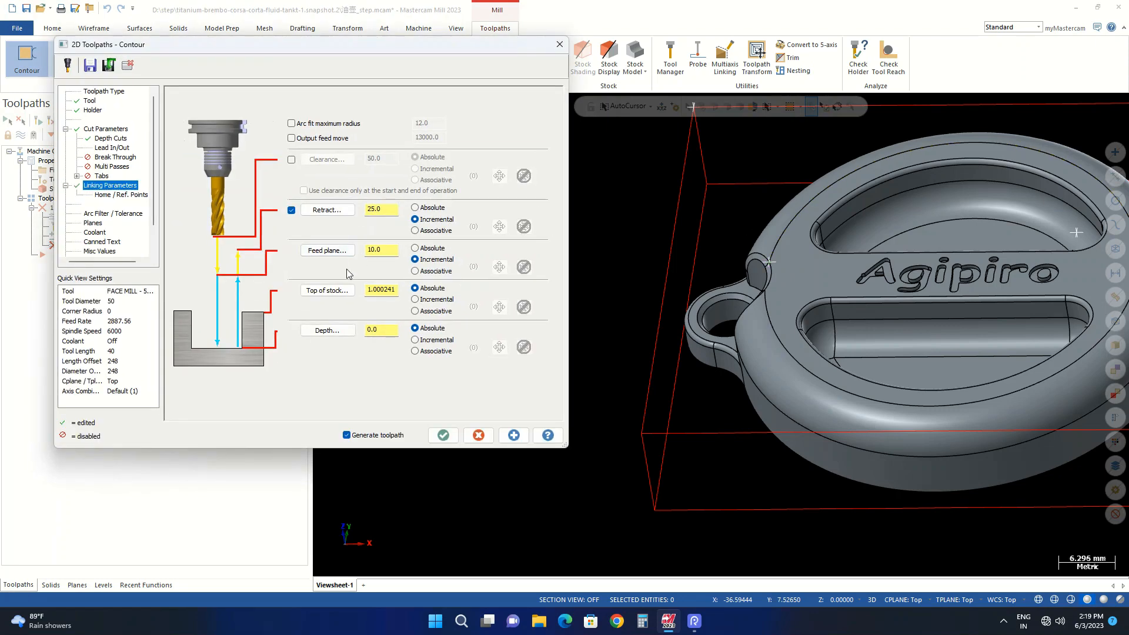
pyautogui.scroll(-2, 676, 291)
pyautogui.scroll(-1, 668, 282)
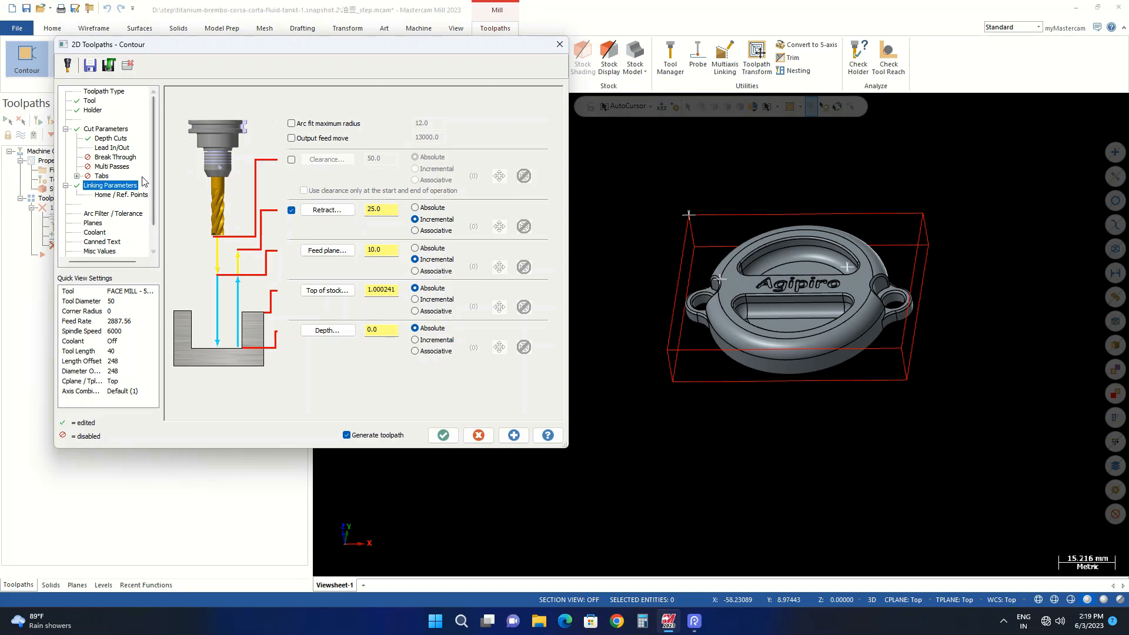
pyautogui.click(445, 435)
# Disable the lead entry and exit moves, midpoint entry and gouge check, extend the contour's start and end by 75%, and regenerate
pyautogui.scroll(-4, 534, 316)
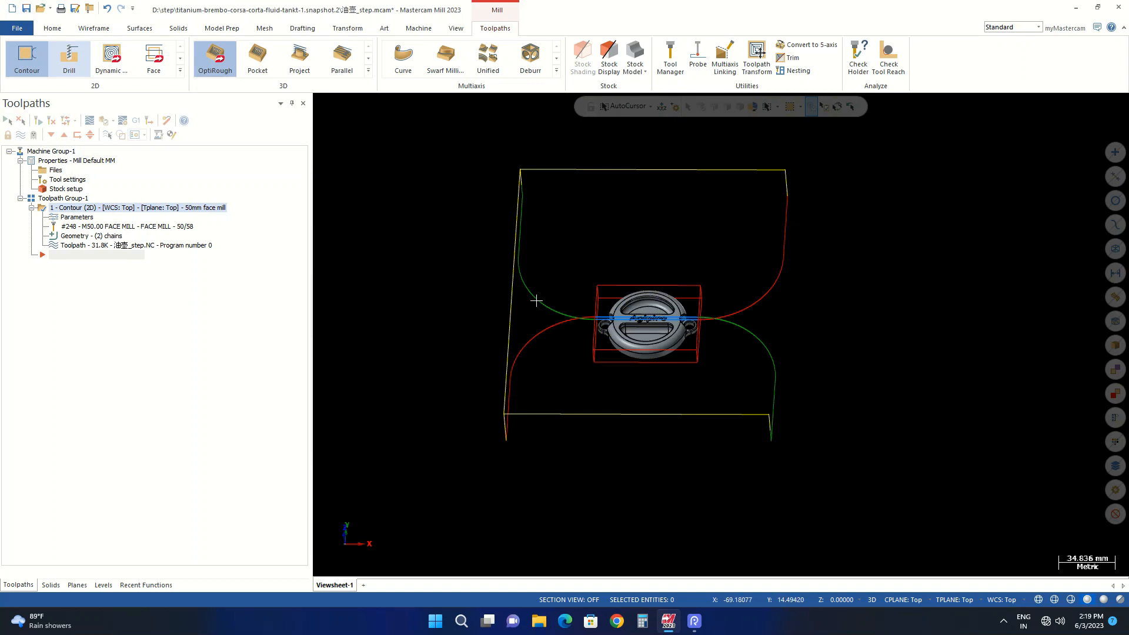
pyautogui.moveTo(642, 336); pyautogui.dragTo(647, 384, button='middle')
pyautogui.scroll(2, 635, 318)
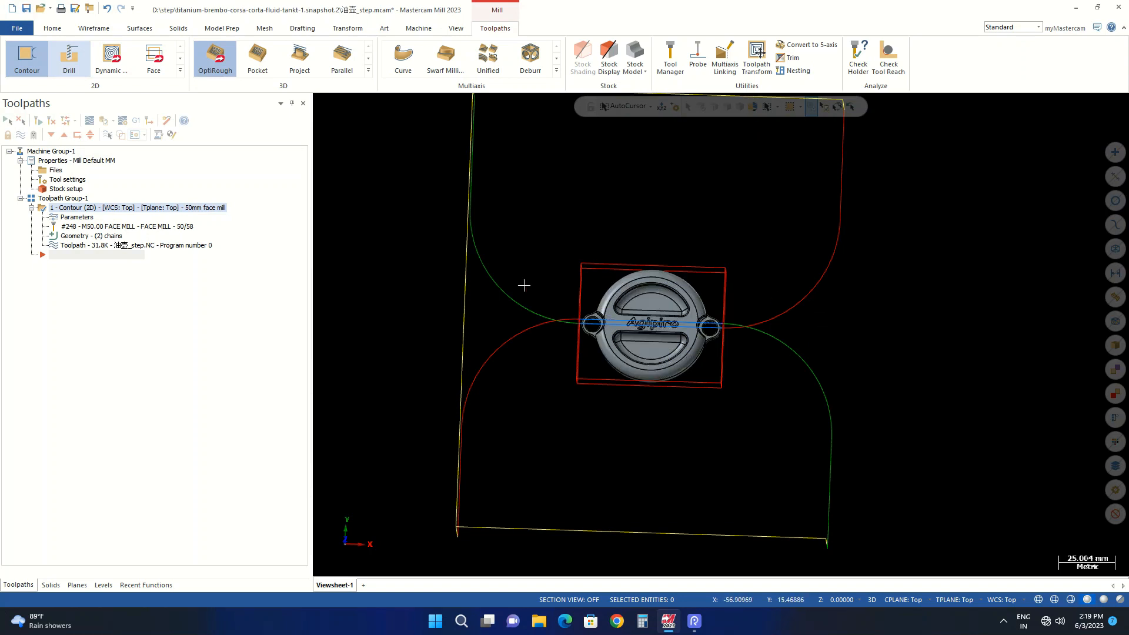
pyautogui.click(77, 217)
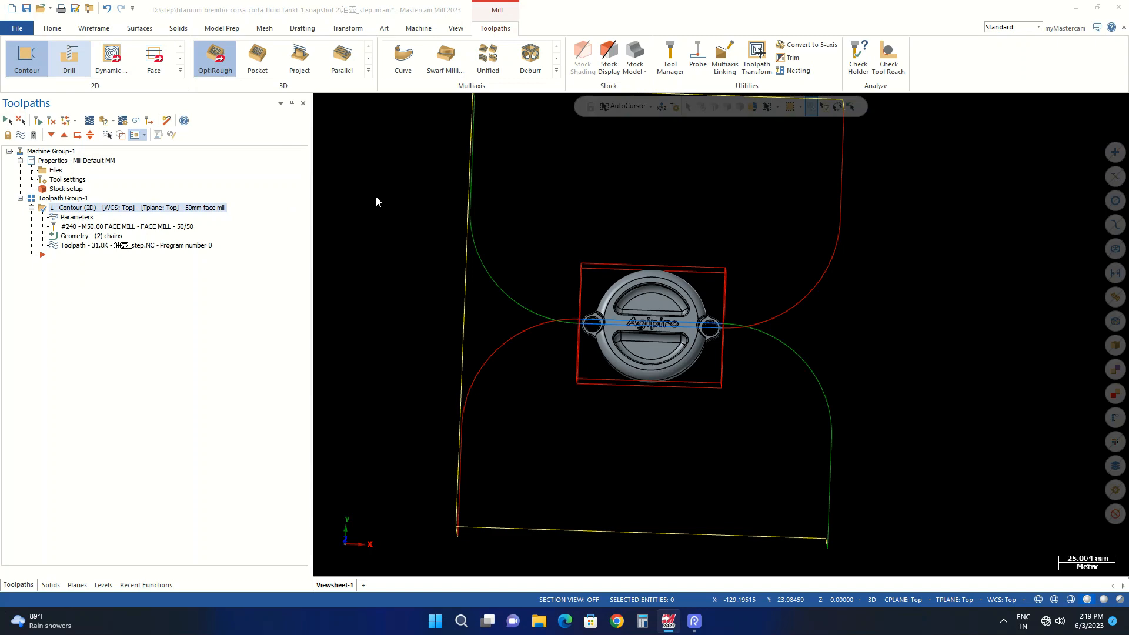
pyautogui.click(121, 148)
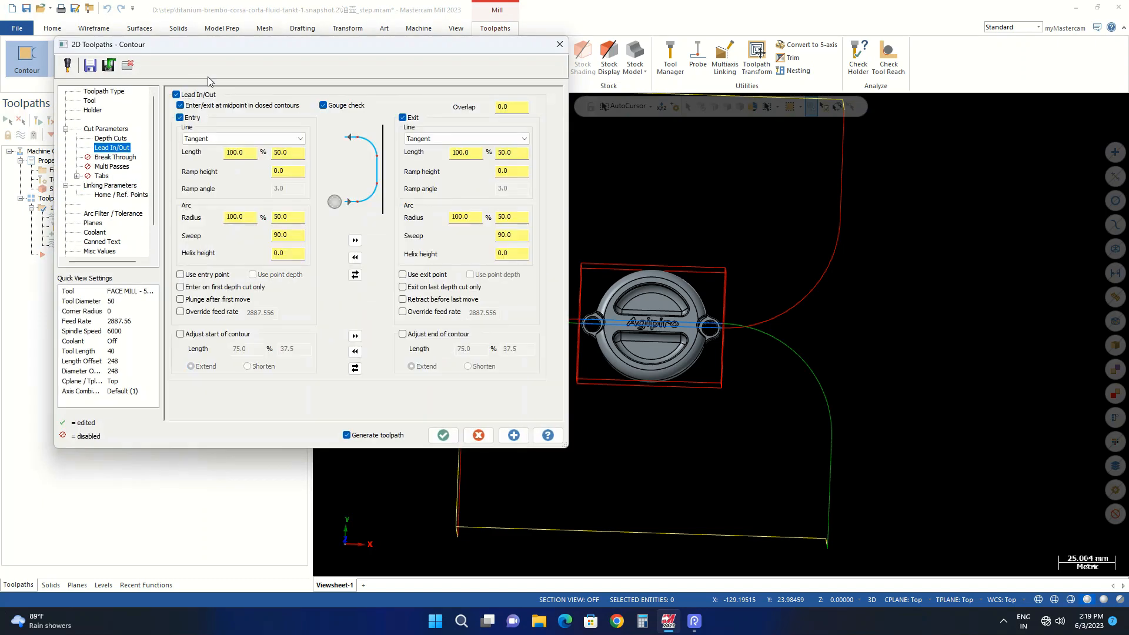
pyautogui.click(180, 118)
pyautogui.click(403, 117)
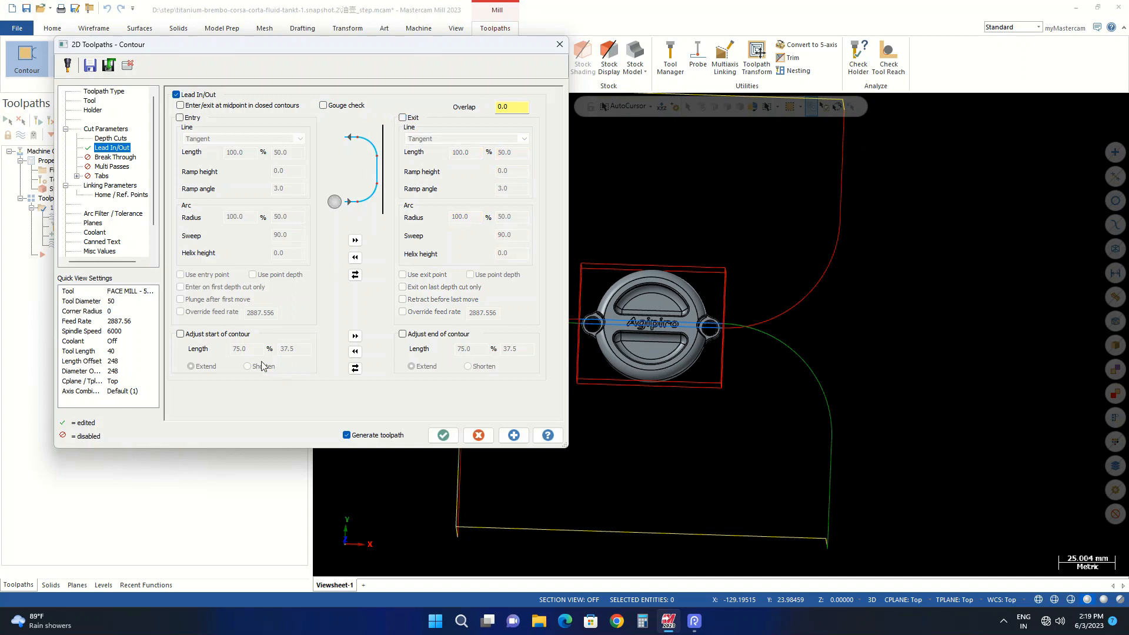
pyautogui.click(235, 335)
pyautogui.click(420, 338)
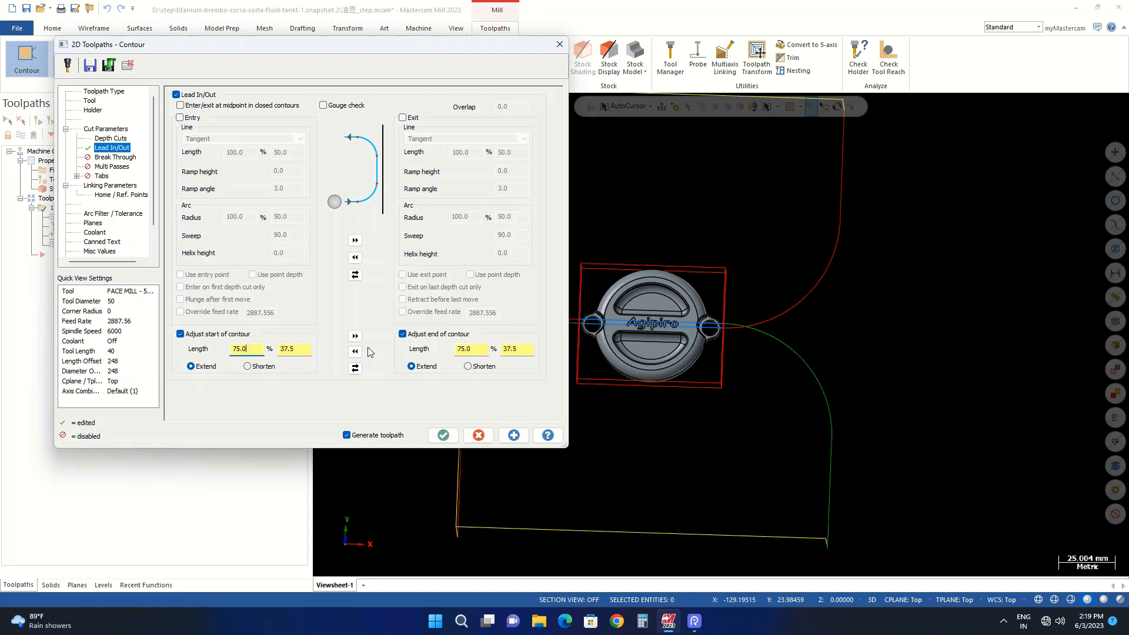
pyautogui.click(444, 434)
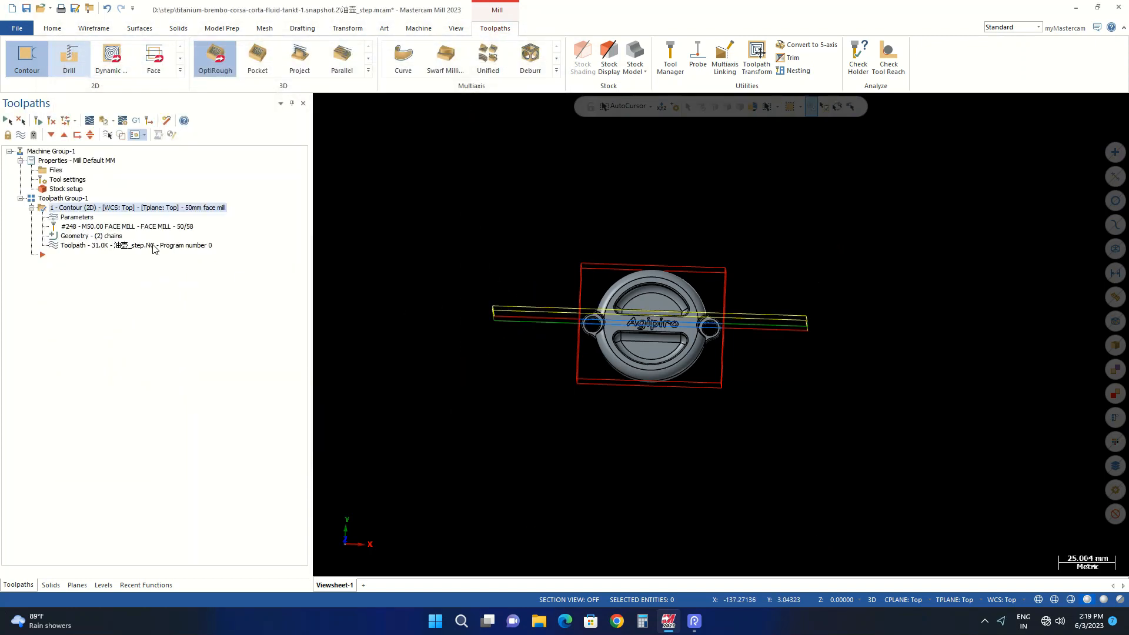
# Backplot the face mill contour from the Top view to check the tool's passes over the cap
pyautogui.click(109, 245)
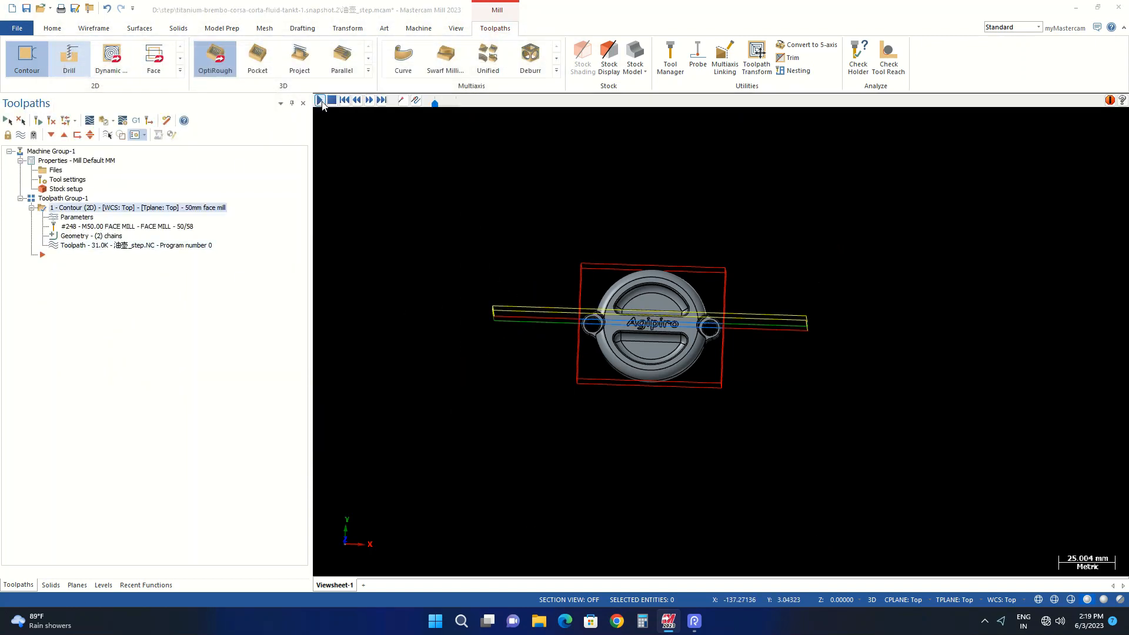
pyautogui.click(320, 100)
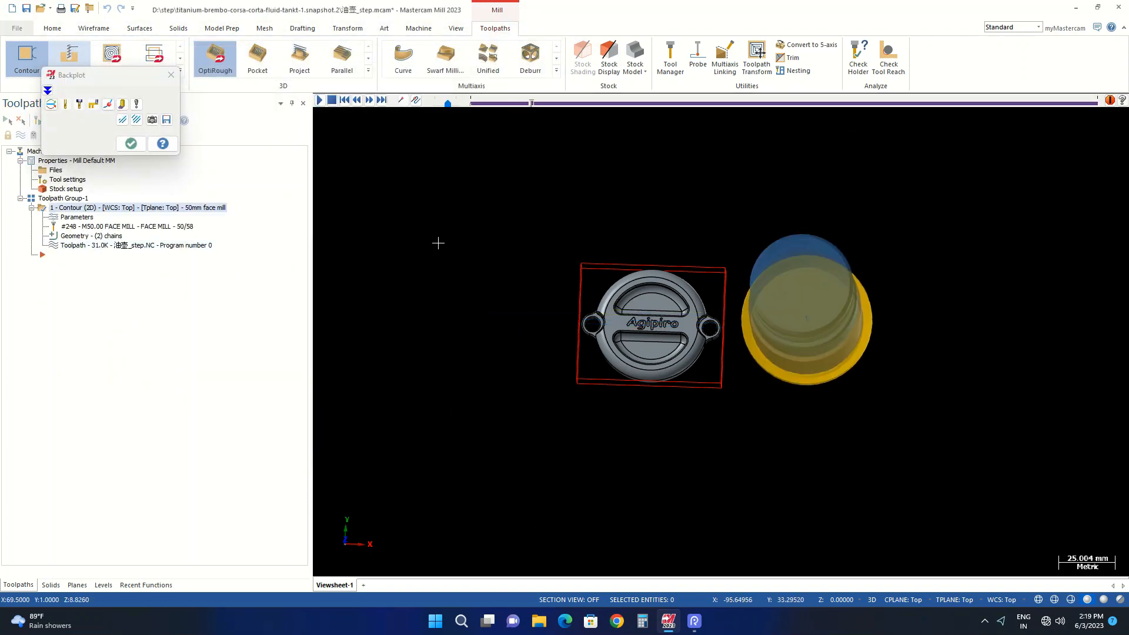
pyautogui.rightClick(480, 208)
pyautogui.click(503, 272)
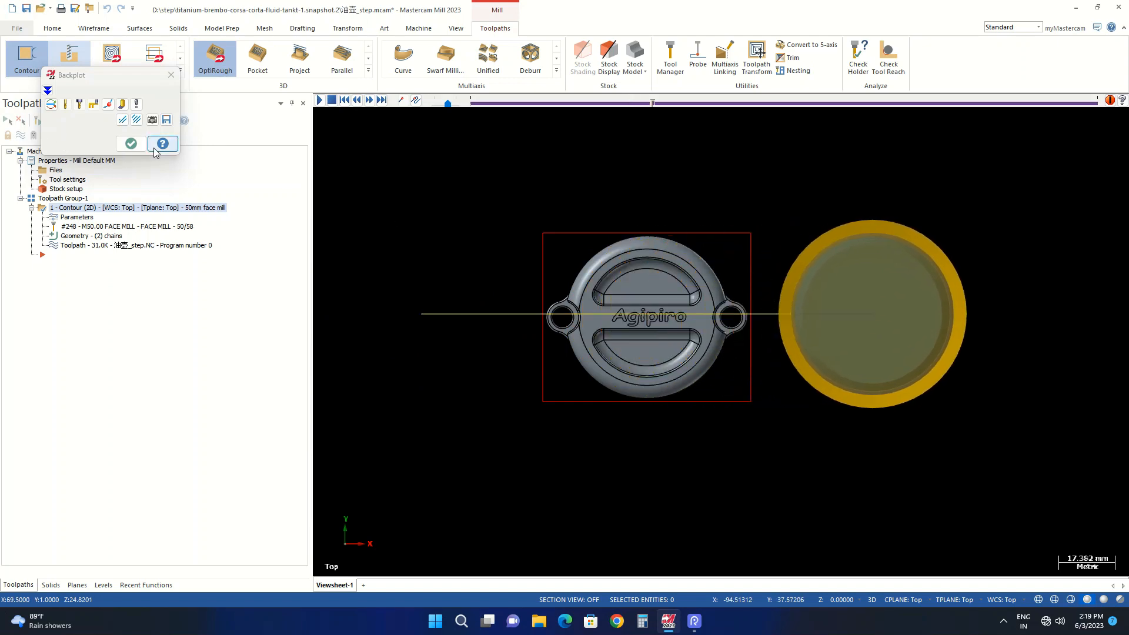
pyautogui.click(130, 144)
# Set a negative stock to leave on walls in the cut parameters to spread the two passes apart, and regenerate the toolpath
pyautogui.click(77, 217)
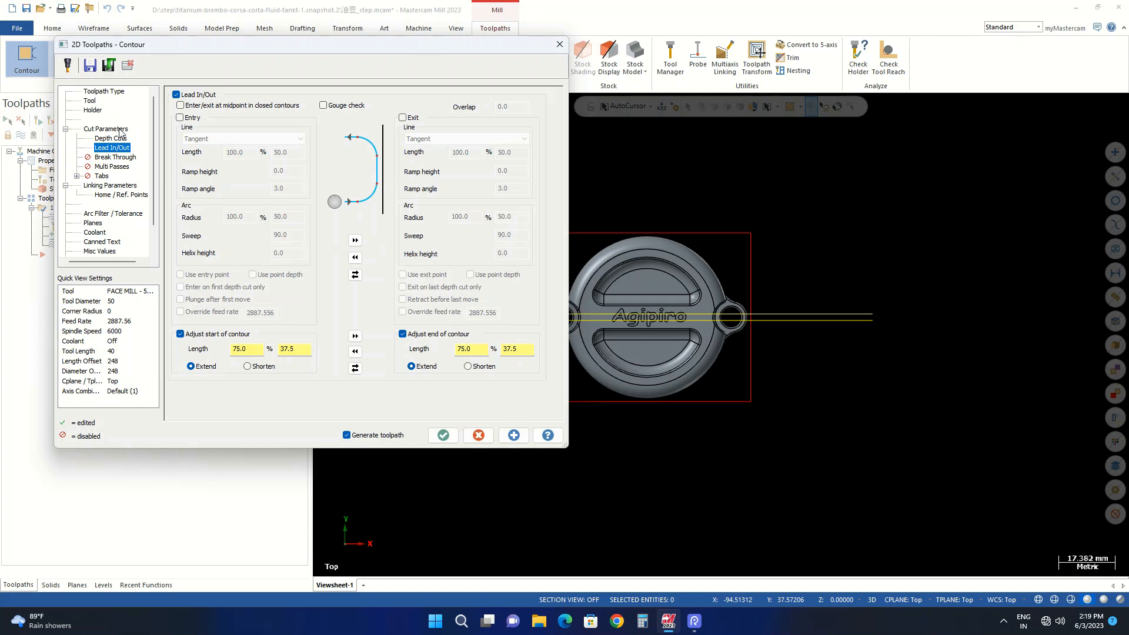
pyautogui.click(106, 129)
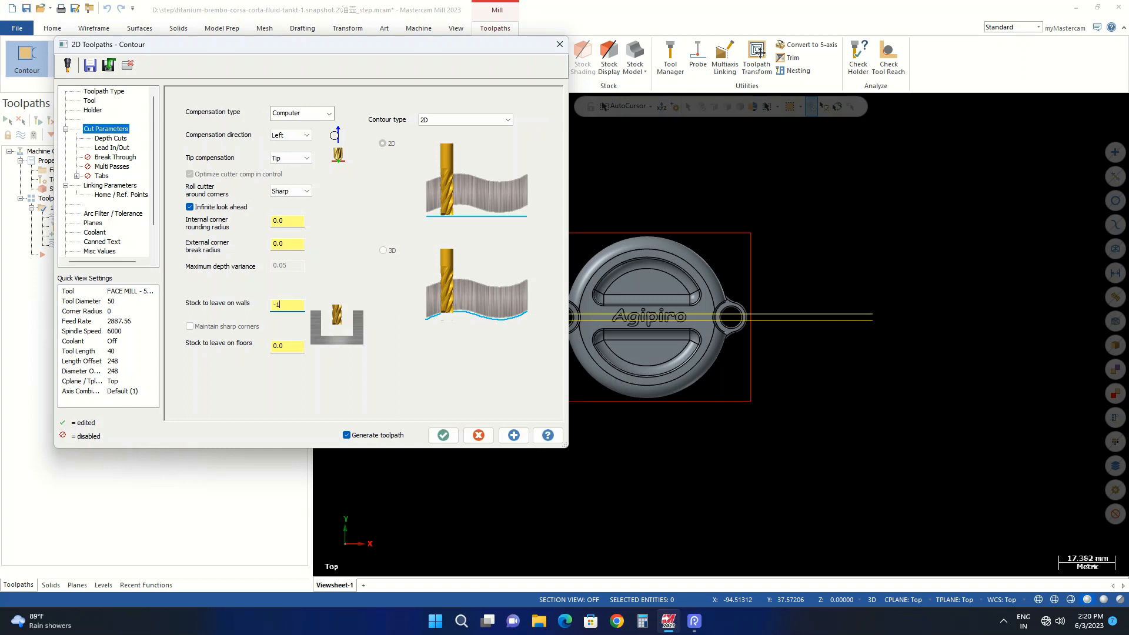
pyautogui.click(435, 438)
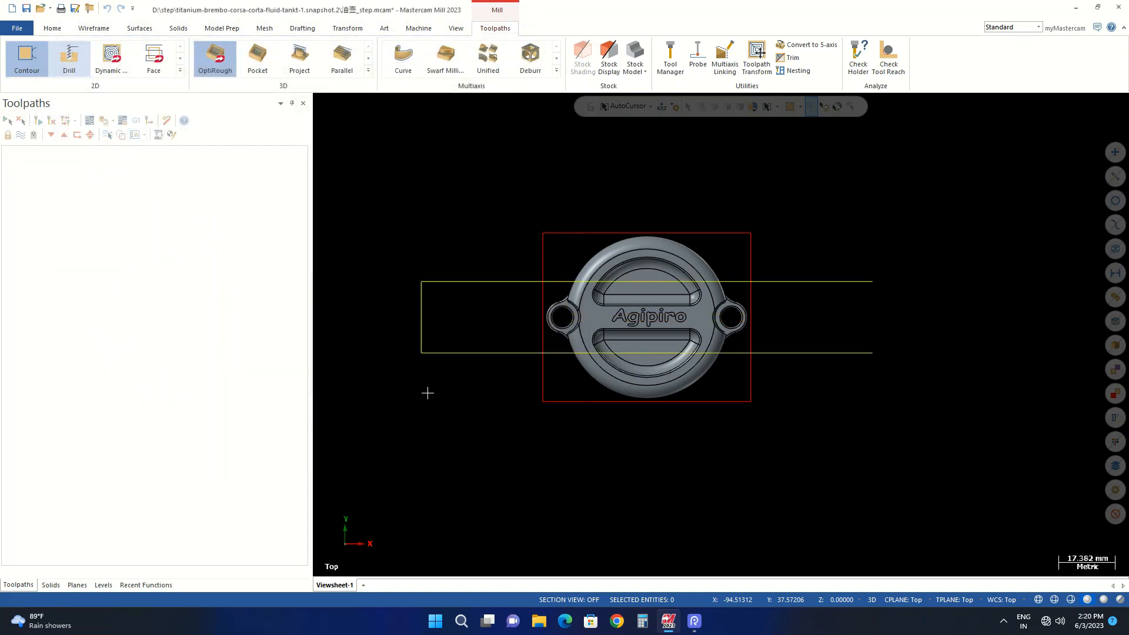
# Backplot the widened contour with the swept cut area shaded and check its coverage of the stock from a tilted view
pyautogui.click(166, 246)
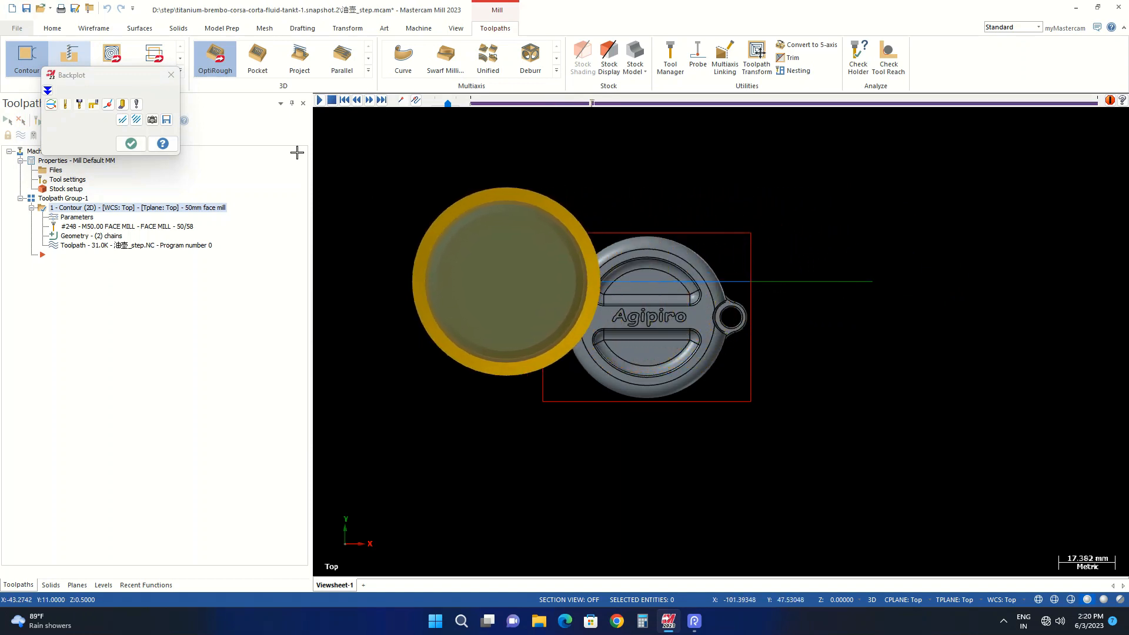
pyautogui.click(122, 104)
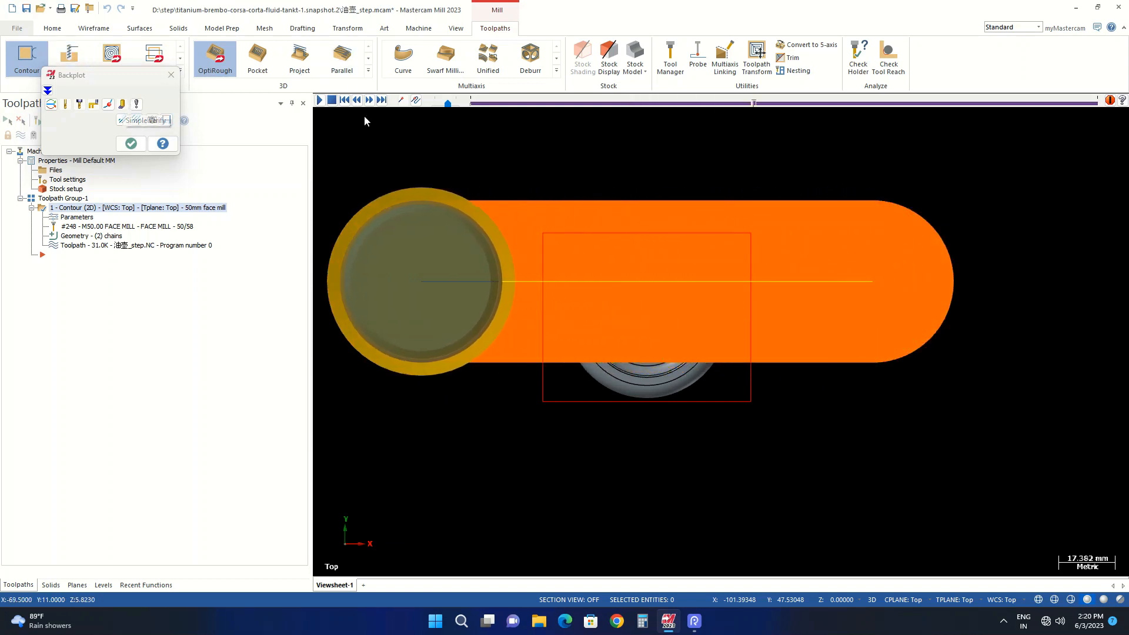
pyautogui.moveTo(557, 463); pyautogui.dragTo(602, 292, button='middle')
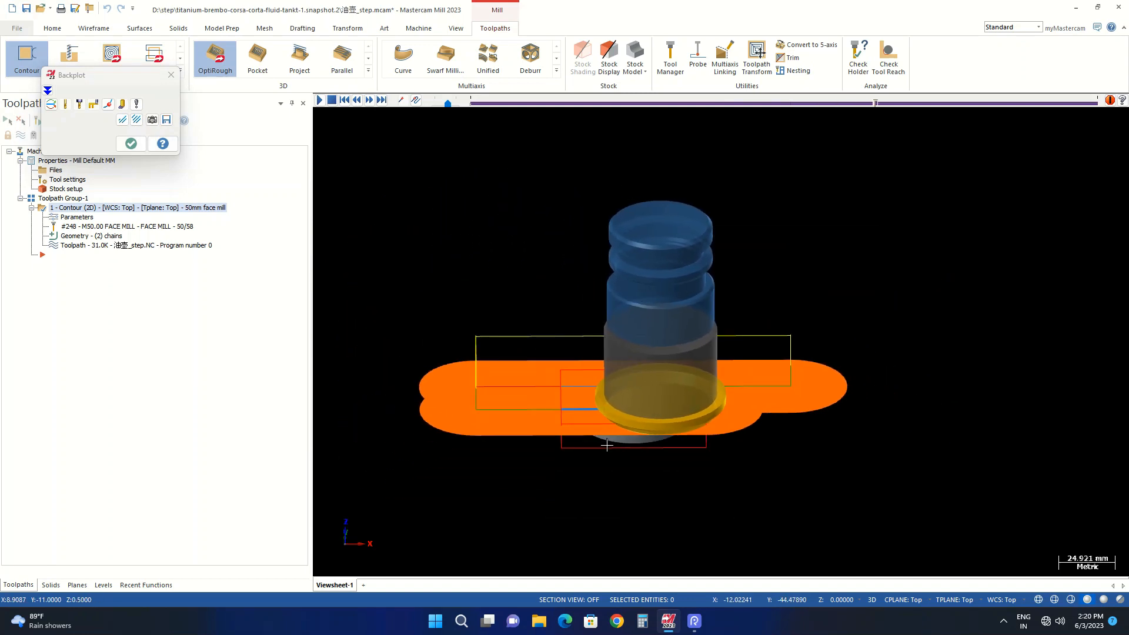
pyautogui.scroll(2, 608, 444)
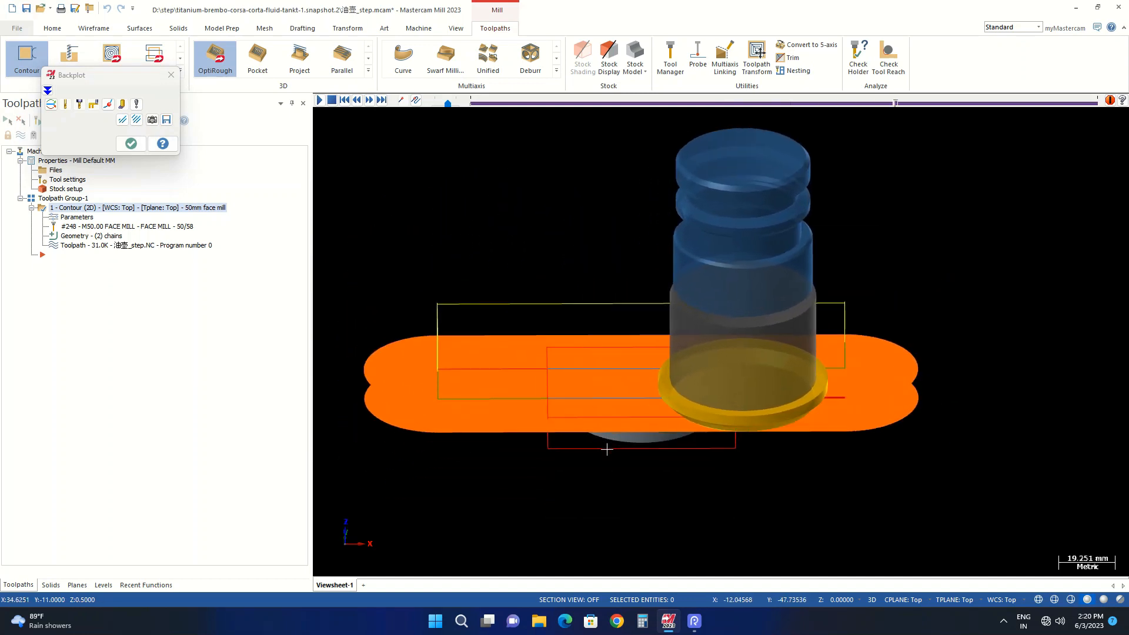
pyautogui.click(131, 143)
pyautogui.moveTo(905, 322); pyautogui.dragTo(897, 345, button='middle')
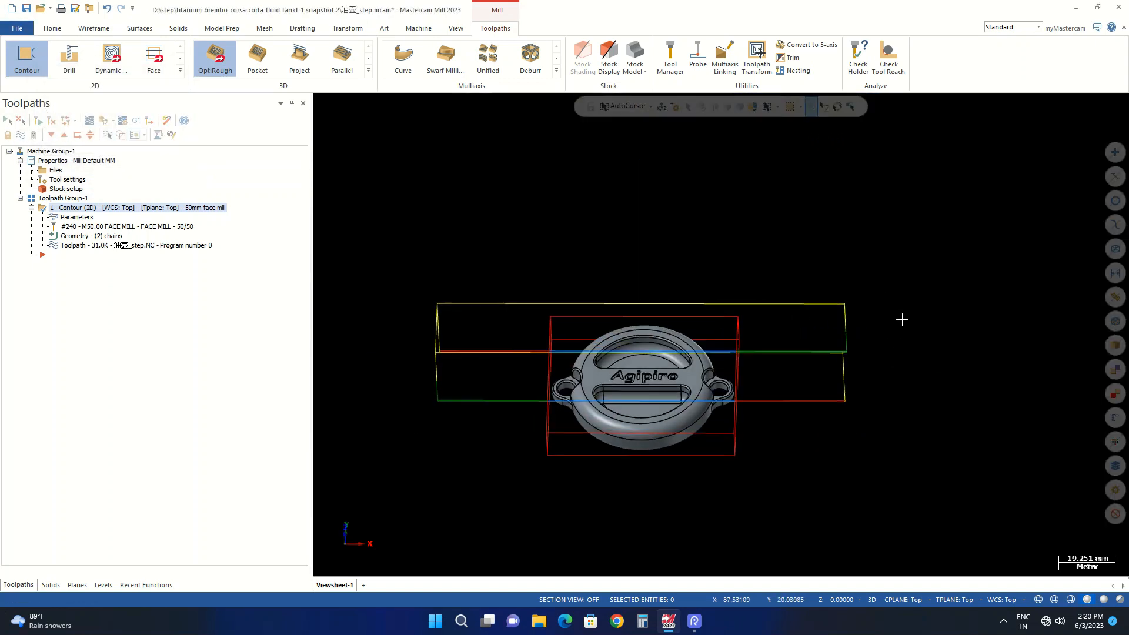
# Collapse the 50mm face mill operation in the toolpath tree and hide its toolpath display
pyautogui.click(31, 208)
pyautogui.click(20, 136)
pyautogui.click(20, 136)
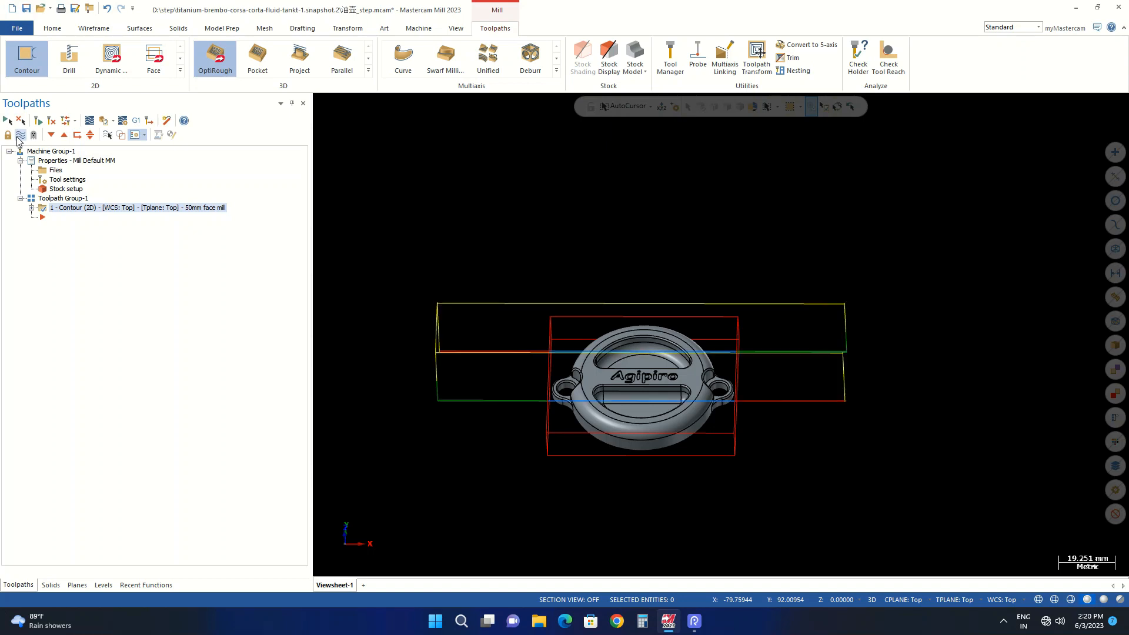
pyautogui.click(20, 136)
pyautogui.click(20, 136)
pyautogui.click(20, 136)
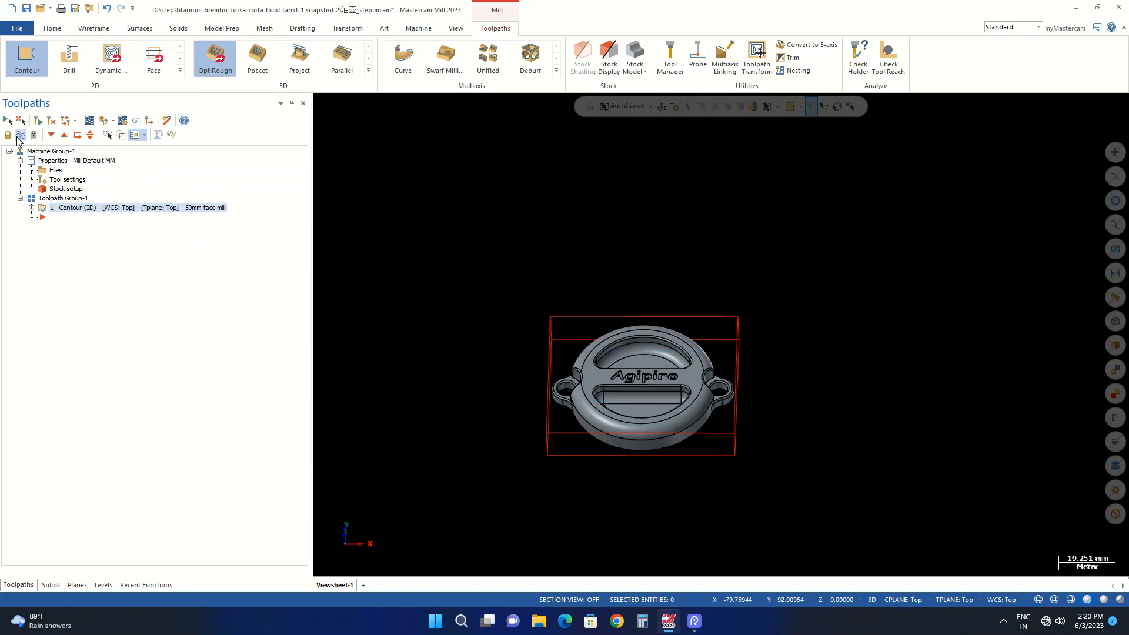
pyautogui.click(19, 136)
pyautogui.click(20, 136)
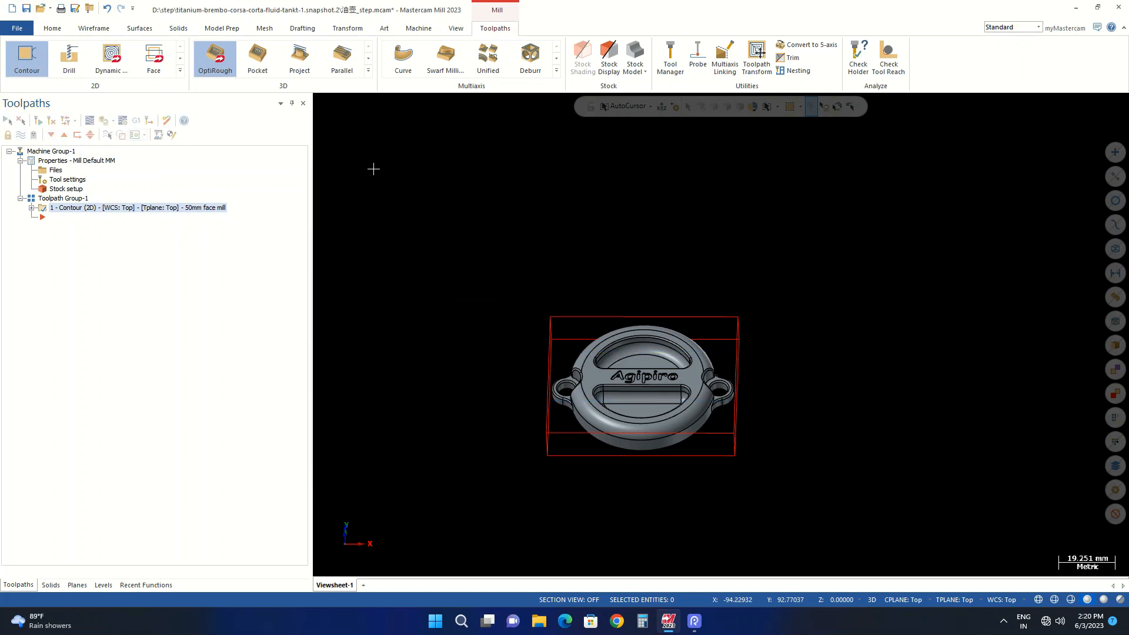
# Examine the cap's pockets, lettering, rounded rim and mounting ears within the stock outline from tilted and Top views
pyautogui.scroll(-2, 557, 307)
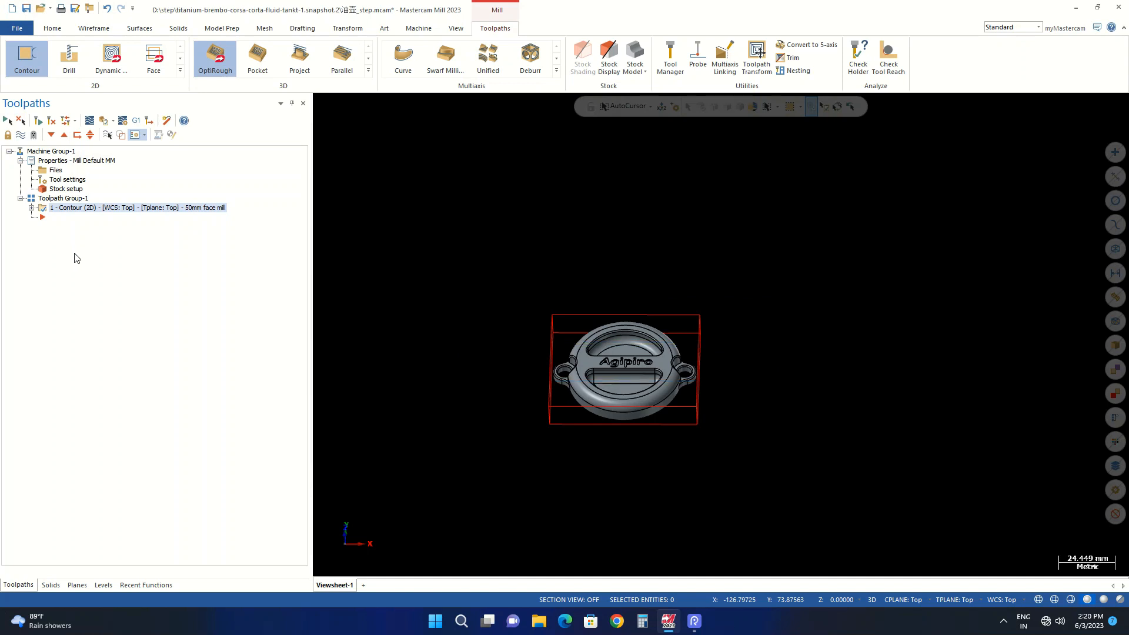
pyautogui.scroll(1, 408, 327)
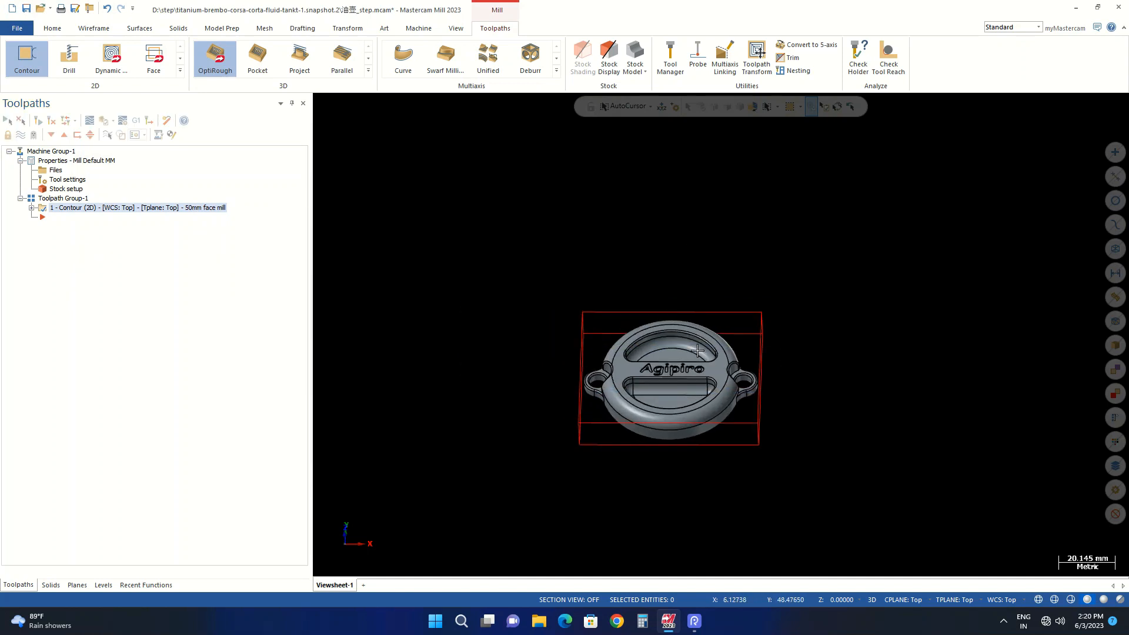
pyautogui.scroll(1, 711, 430)
pyautogui.scroll(1, 711, 430)
pyautogui.scroll(-1, 485, 189)
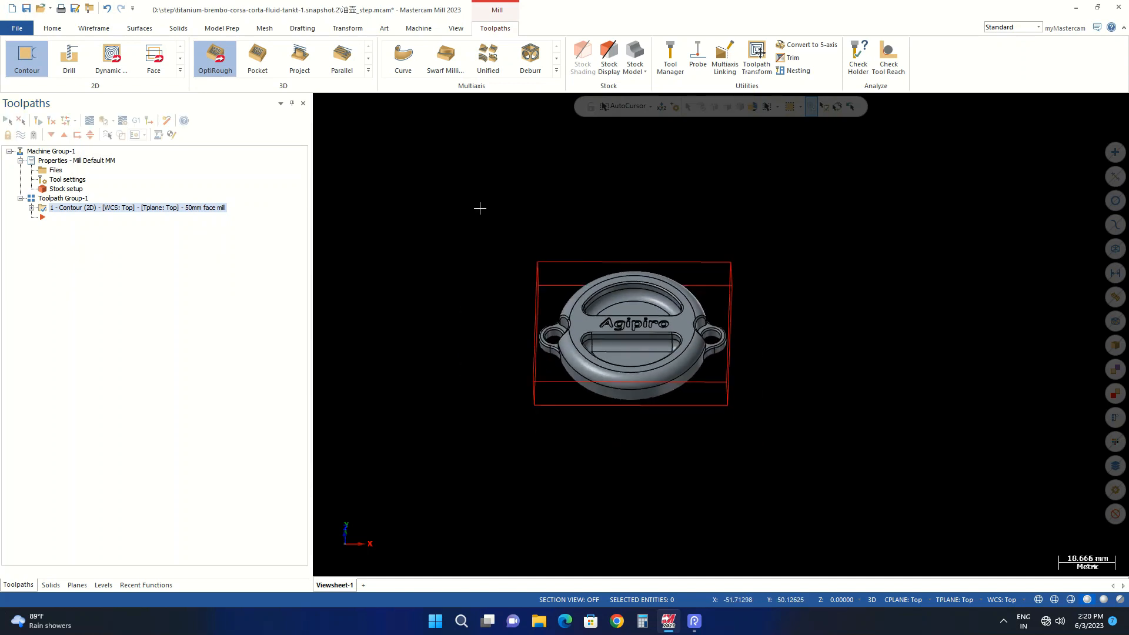
pyautogui.scroll(1, 492, 339)
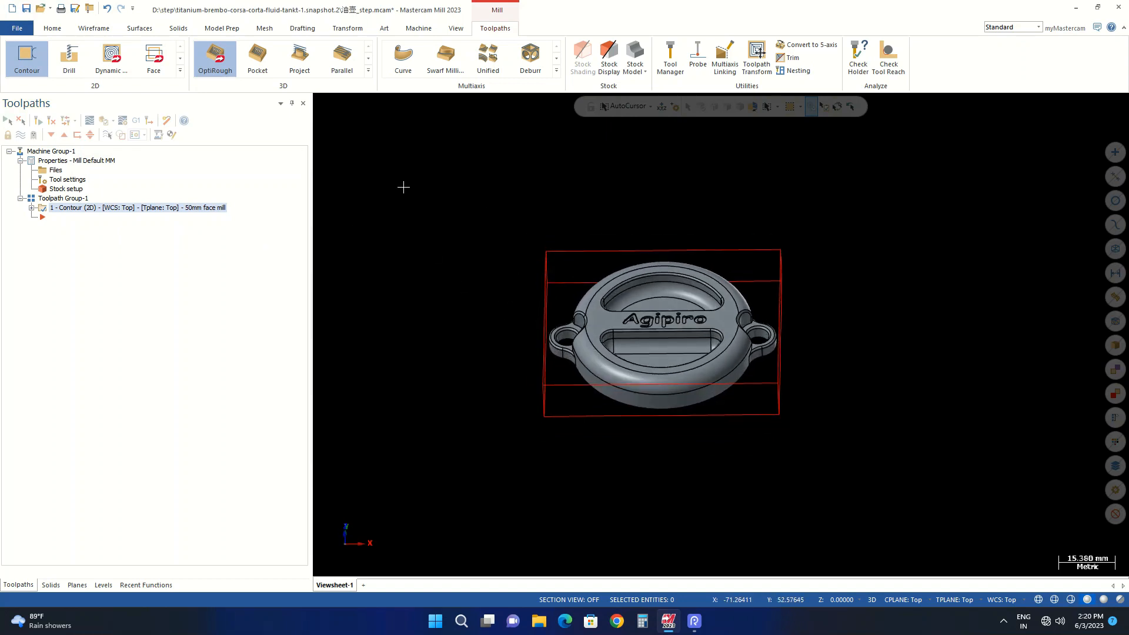
pyautogui.moveTo(624, 243); pyautogui.dragTo(488, 277, button='middle')
pyautogui.scroll(1, 483, 278)
pyautogui.rightClick(415, 213)
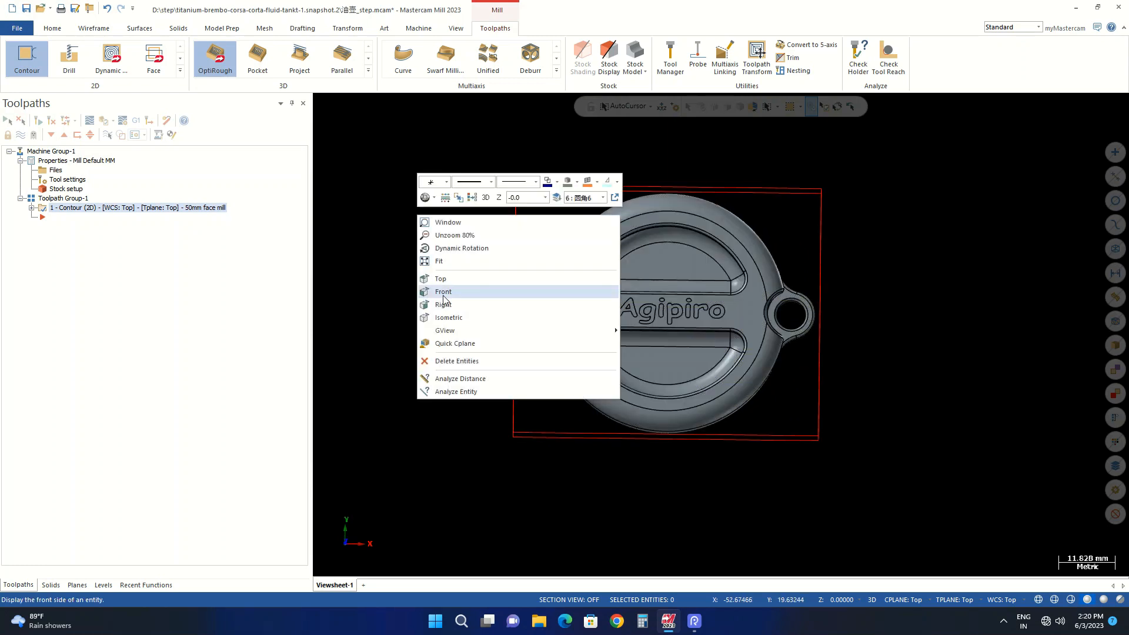
pyautogui.click(438, 277)
pyautogui.scroll(1, 725, 331)
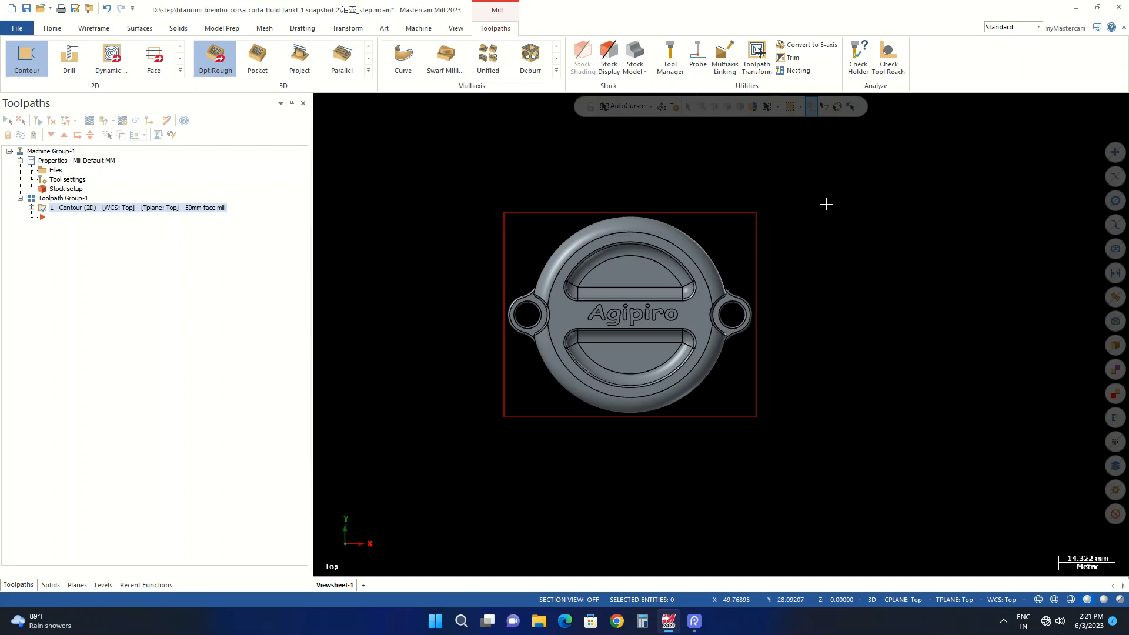
pyautogui.moveTo(647, 282); pyautogui.dragTo(645, 333, button='middle')
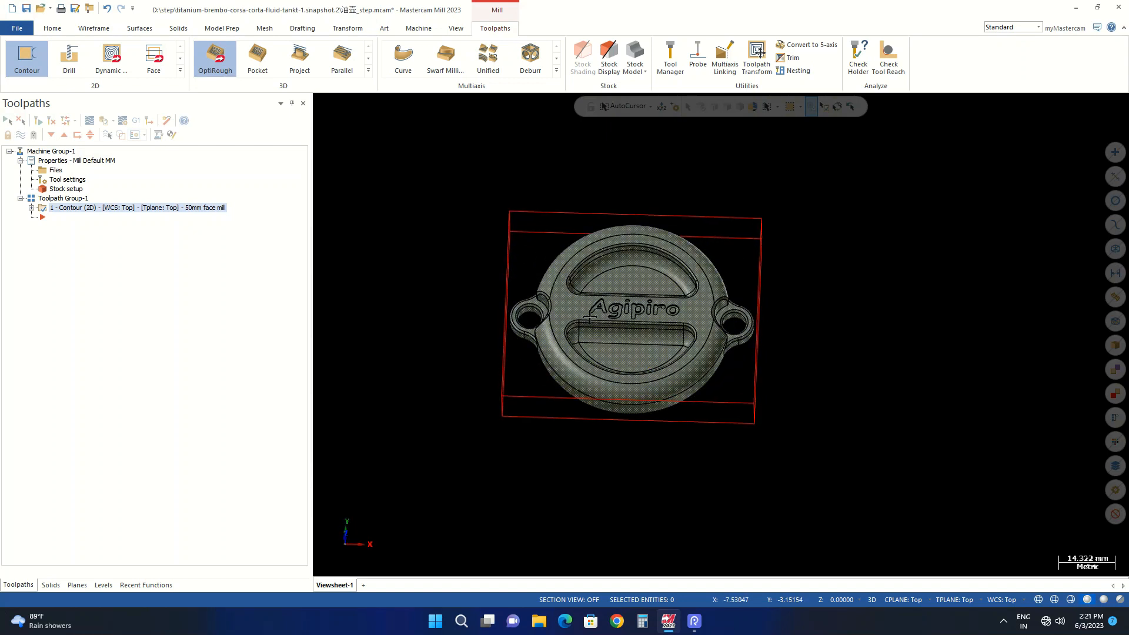
pyautogui.scroll(3, 544, 373)
pyautogui.moveTo(553, 358); pyautogui.dragTo(558, 332, button='middle')
pyautogui.rightClick(419, 277)
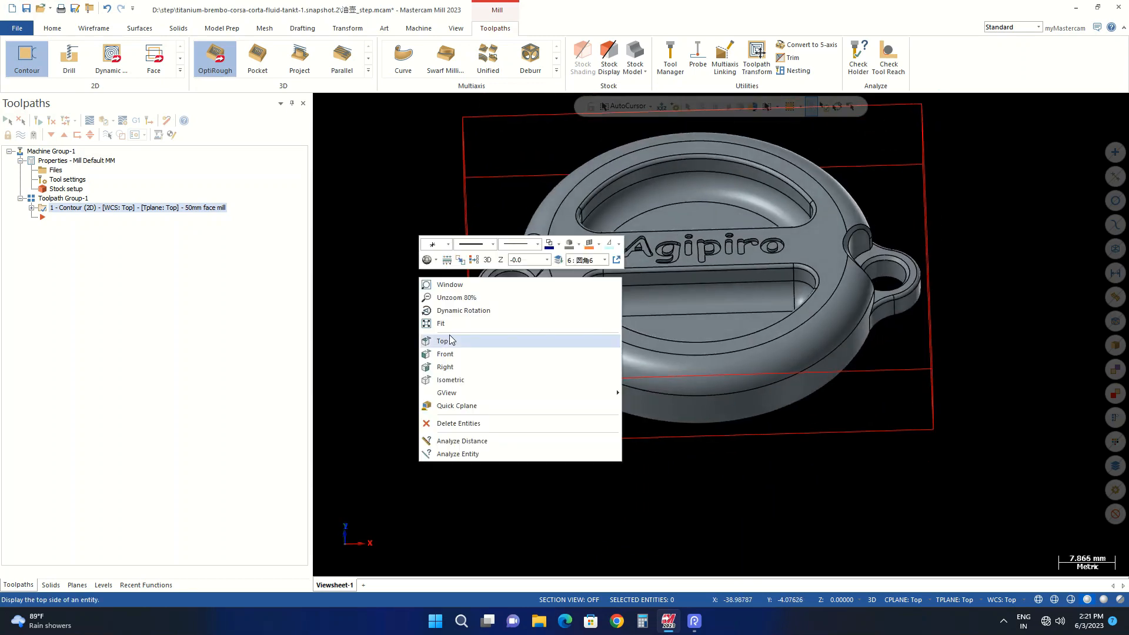
pyautogui.click(453, 339)
pyautogui.scroll(2, 720, 344)
pyautogui.scroll(-2, 892, 330)
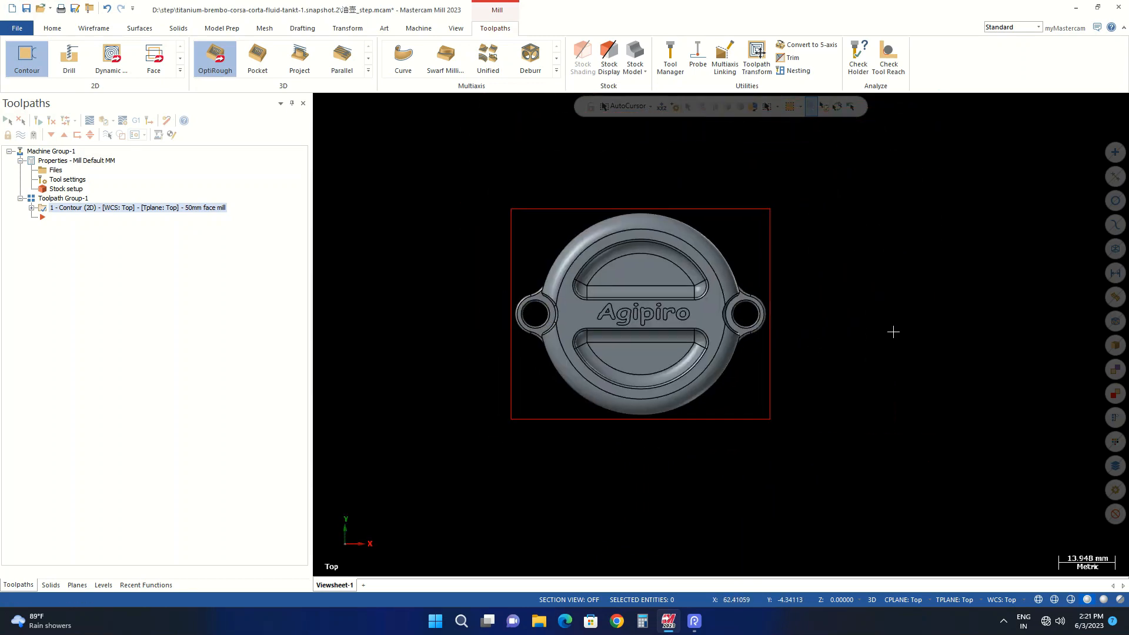
pyautogui.scroll(2, 762, 293)
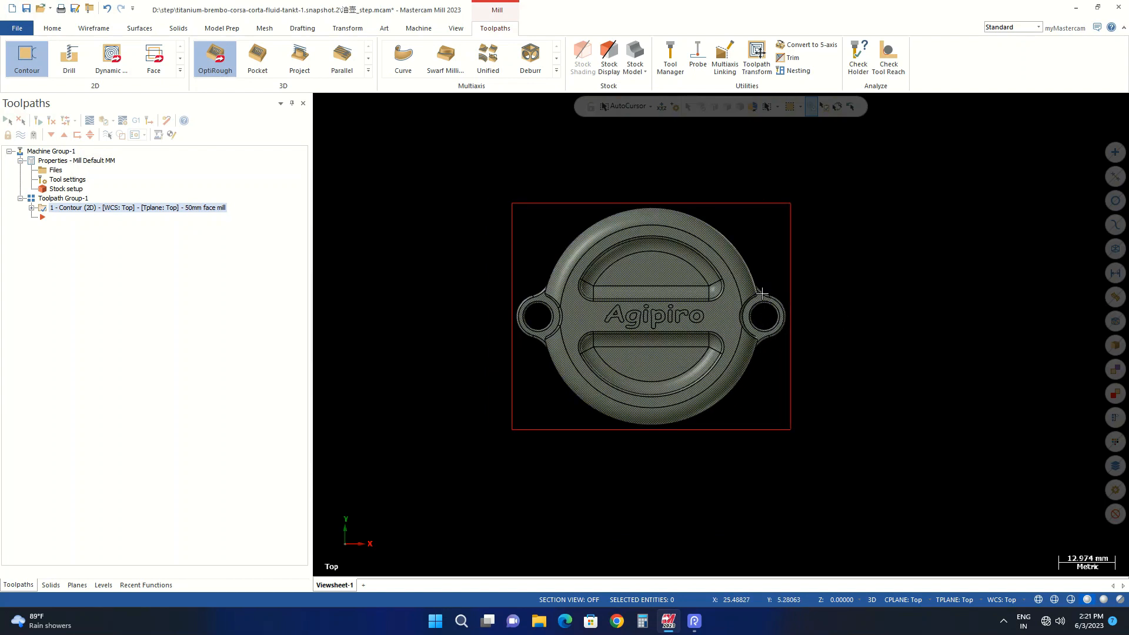
# Start a Dynamic Mill toolpath and chain the upper rectangle of the stock outline as its machining region
pyautogui.click(123, 68)
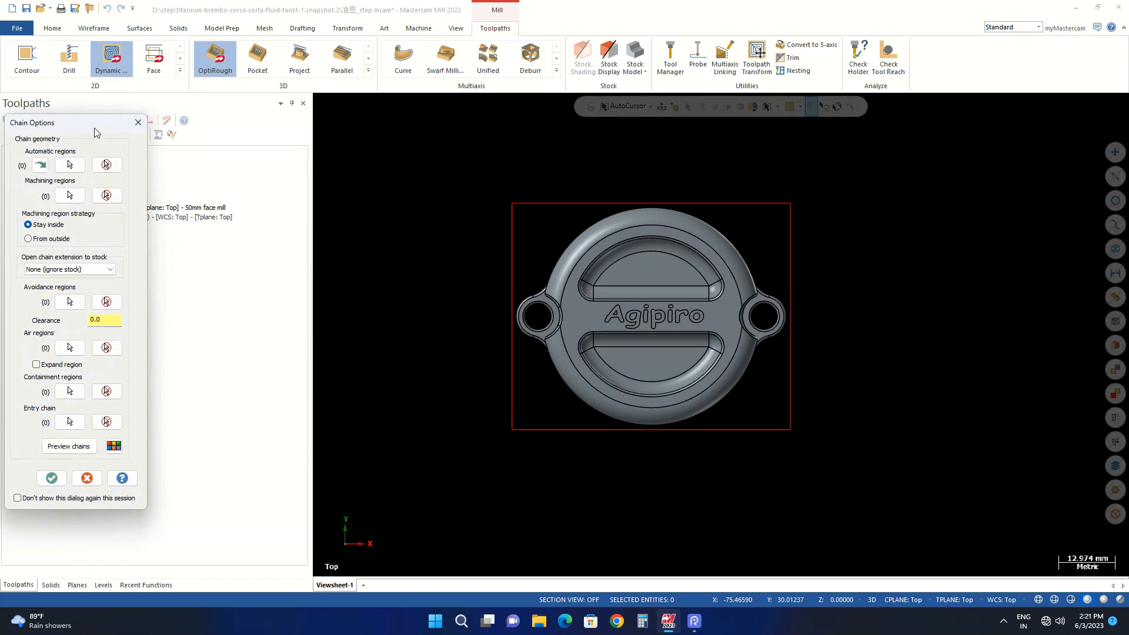
pyautogui.moveTo(96, 127); pyautogui.dragTo(181, 106)
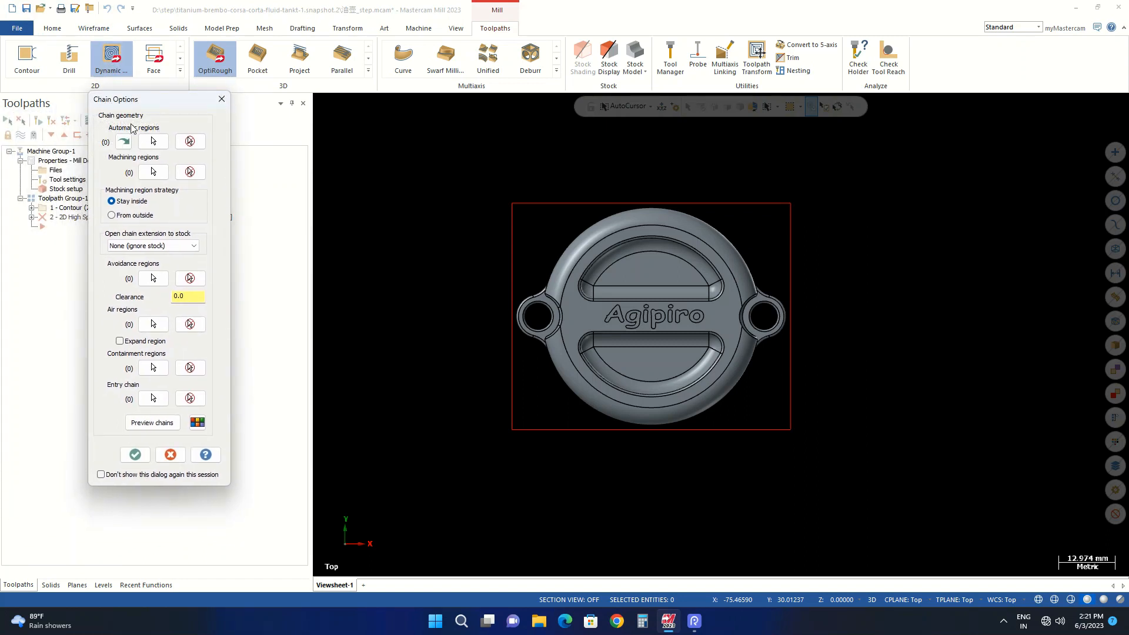
pyautogui.click(155, 174)
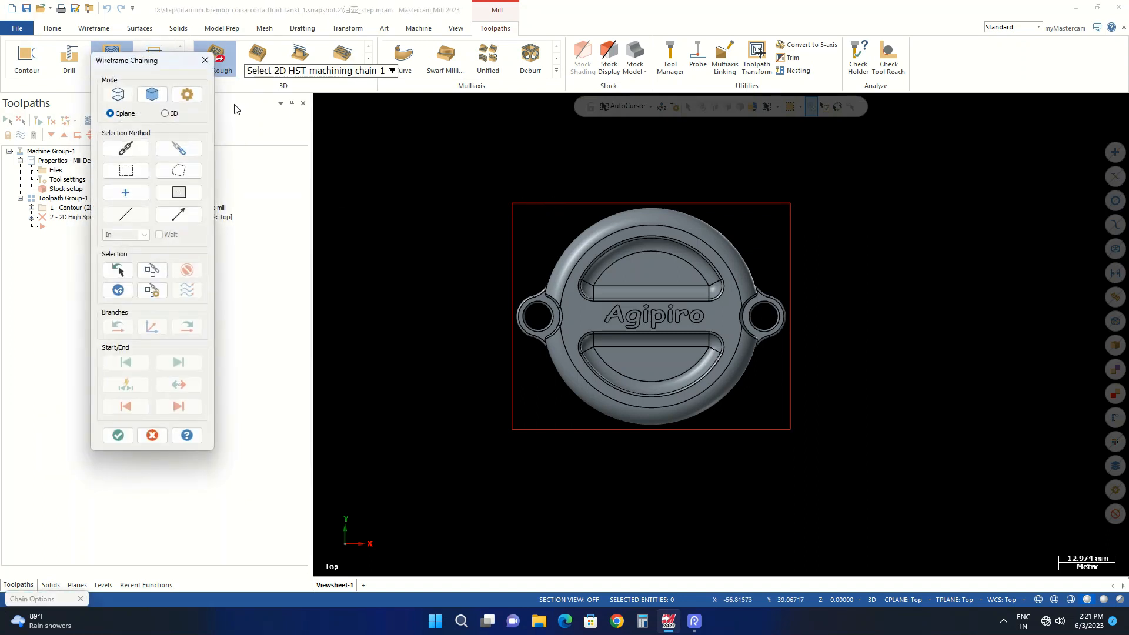
pyautogui.moveTo(506, 227); pyautogui.dragTo(512, 182, button='middle')
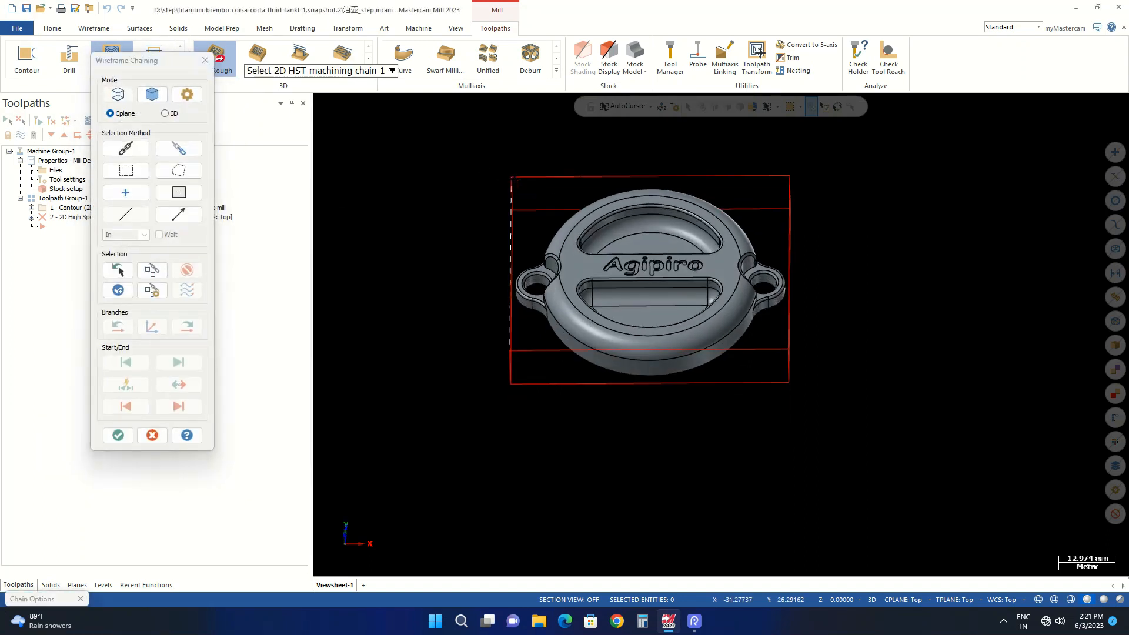
pyautogui.click(536, 174)
pyautogui.click(190, 406)
pyautogui.click(190, 406)
pyautogui.click(190, 407)
pyautogui.click(189, 406)
pyautogui.click(123, 435)
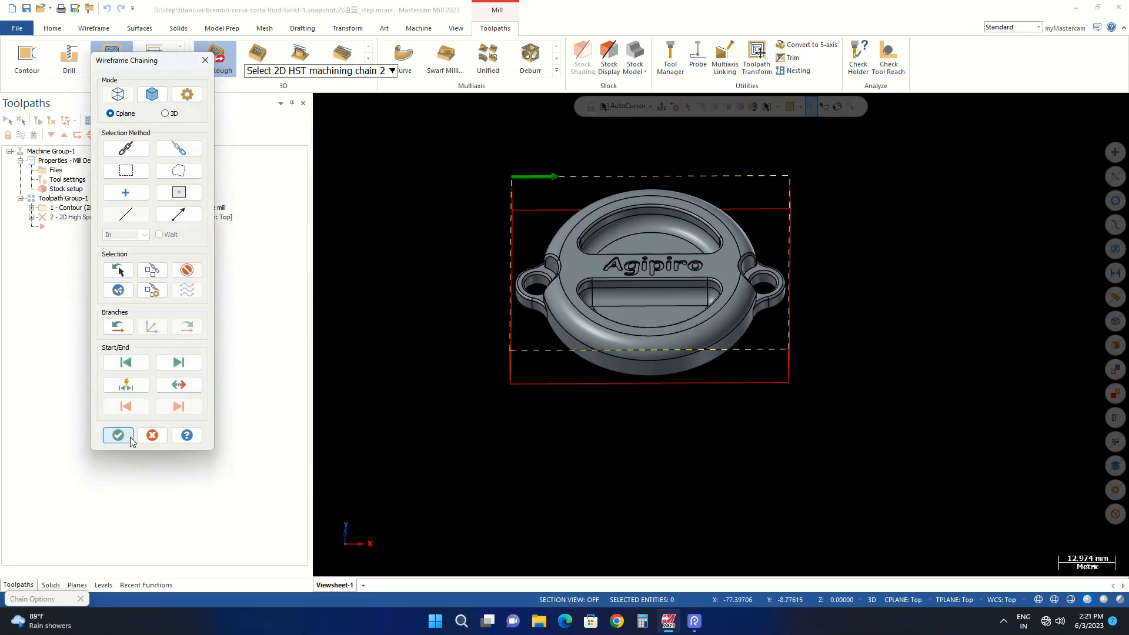
# Try to pick the cap's bottom outline as an avoidance region with solid chaining, and discard the Dynamic Mill operation
pyautogui.click(153, 277)
pyautogui.scroll(1, 538, 306)
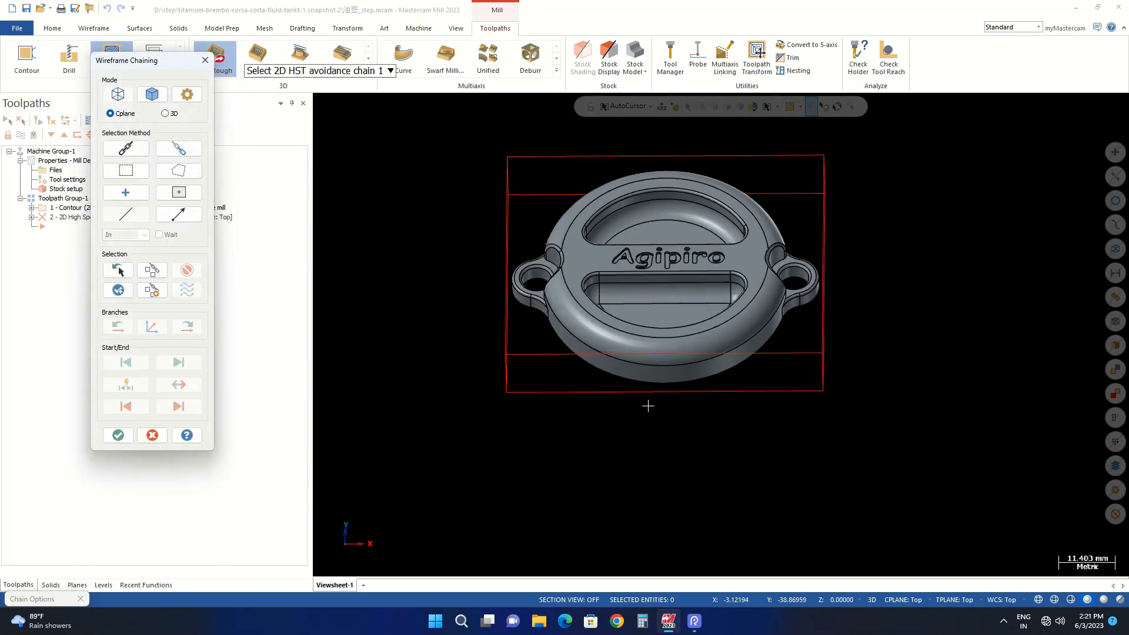
pyautogui.scroll(-1, 569, 446)
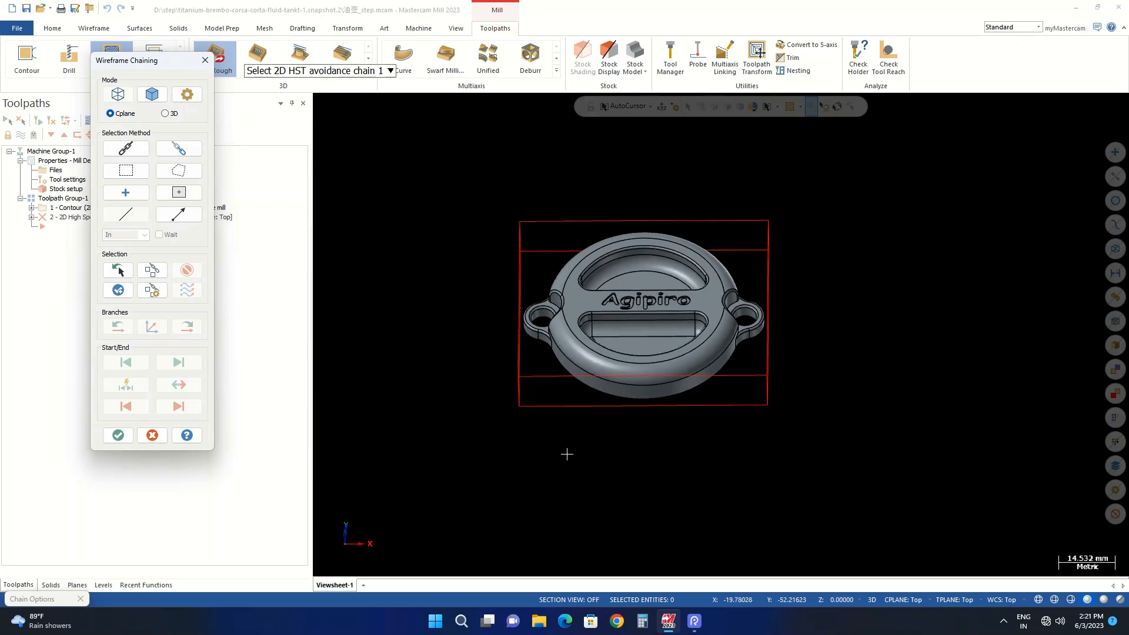
pyautogui.moveTo(571, 439); pyautogui.dragTo(572, 305, button='middle')
pyautogui.click(152, 94)
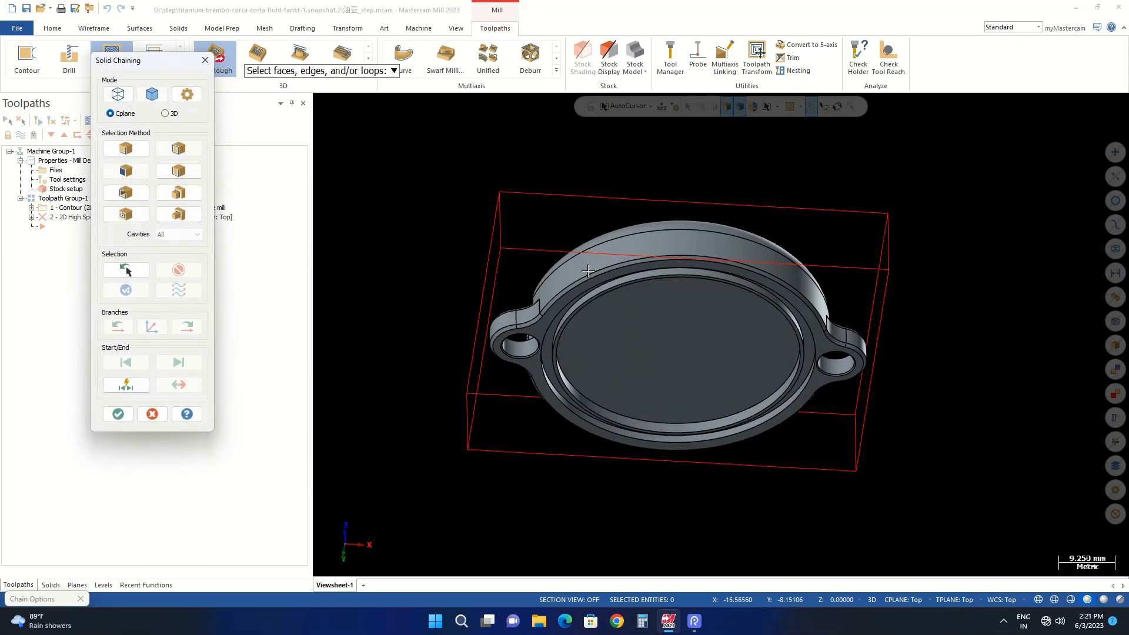
pyautogui.moveTo(588, 274); pyautogui.dragTo(586, 286, button='middle')
pyautogui.scroll(1, 547, 288)
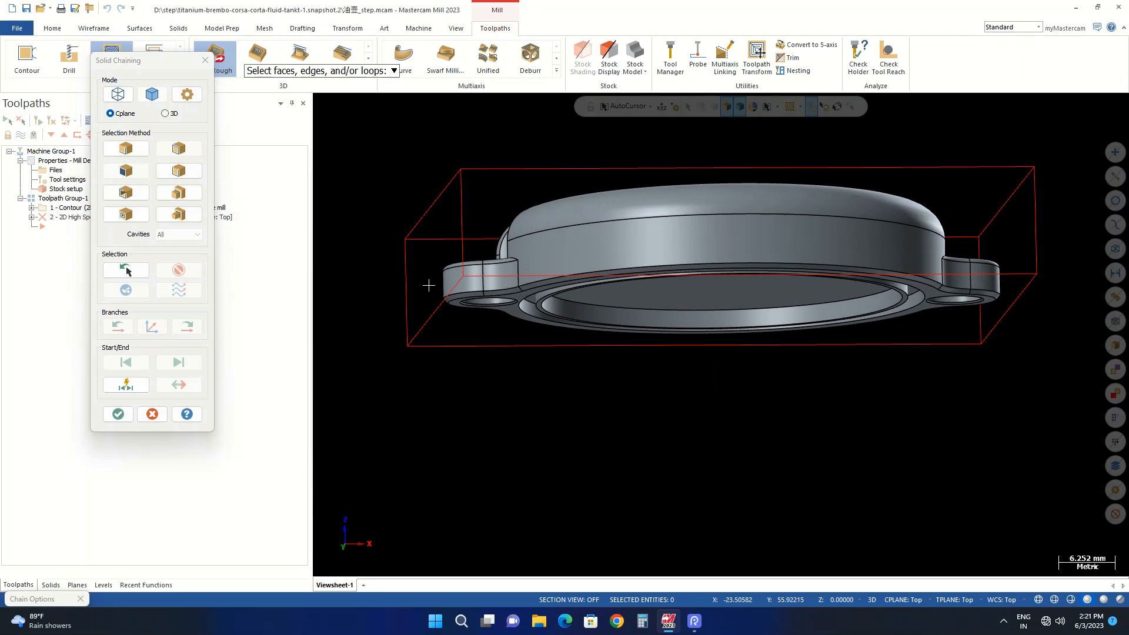
pyautogui.scroll(1, 495, 286)
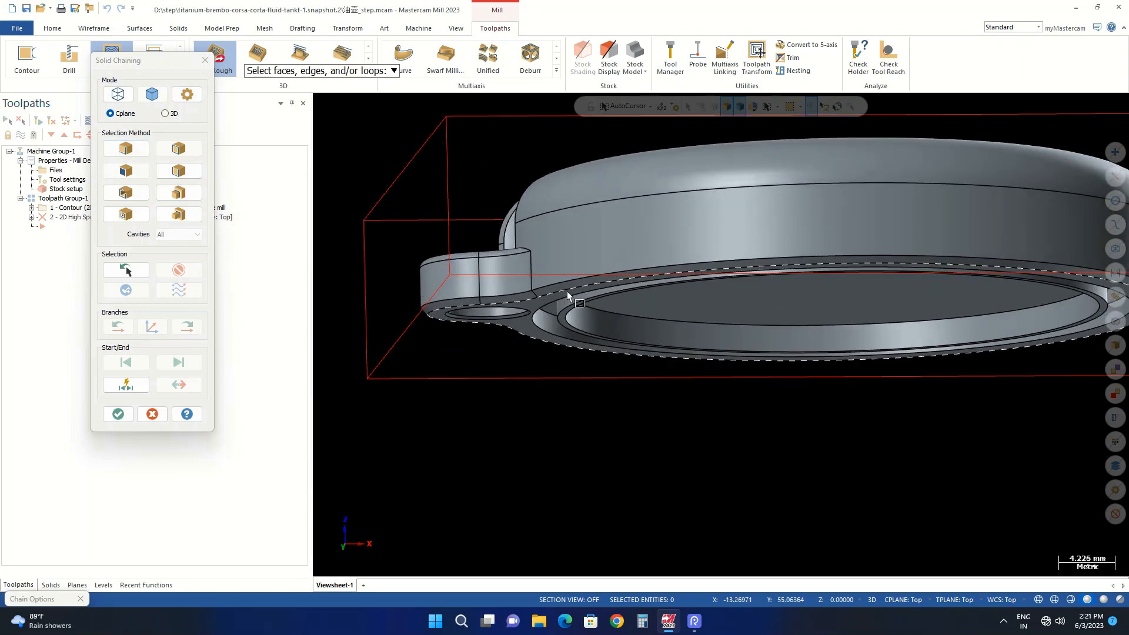
pyautogui.moveTo(568, 295)
pyautogui.mouseDown(button='middle')
pyautogui.moveTo(571, 284)
pyautogui.moveTo(579, 297)
pyautogui.mouseUp(button='middle')
pyautogui.scroll(2, 580, 304)
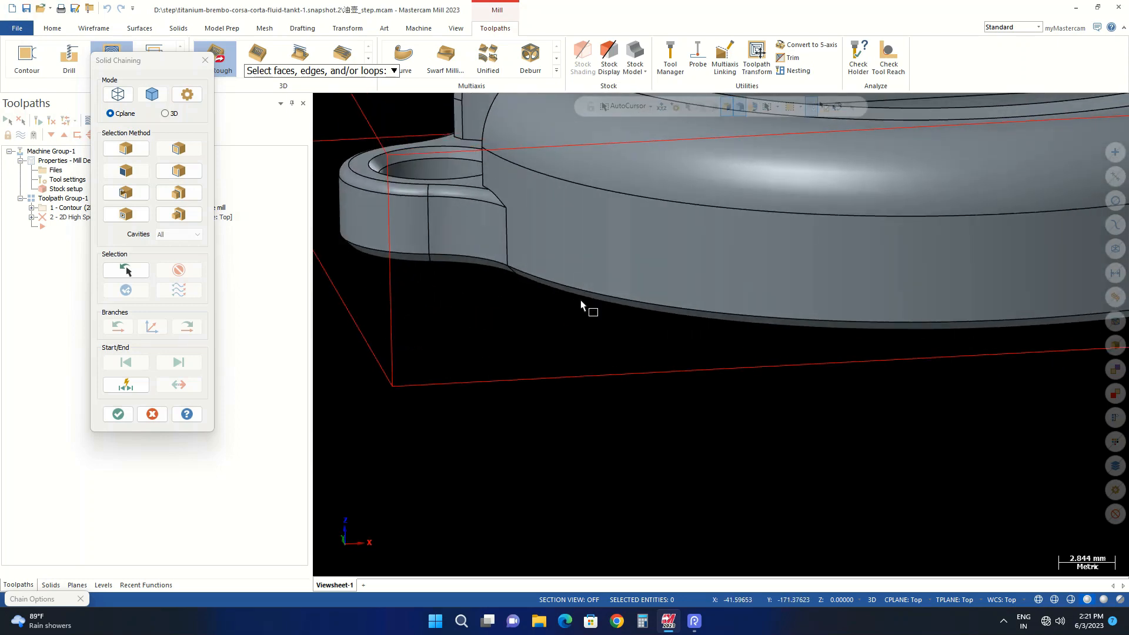
pyautogui.press('Return')
pyautogui.press('Return')
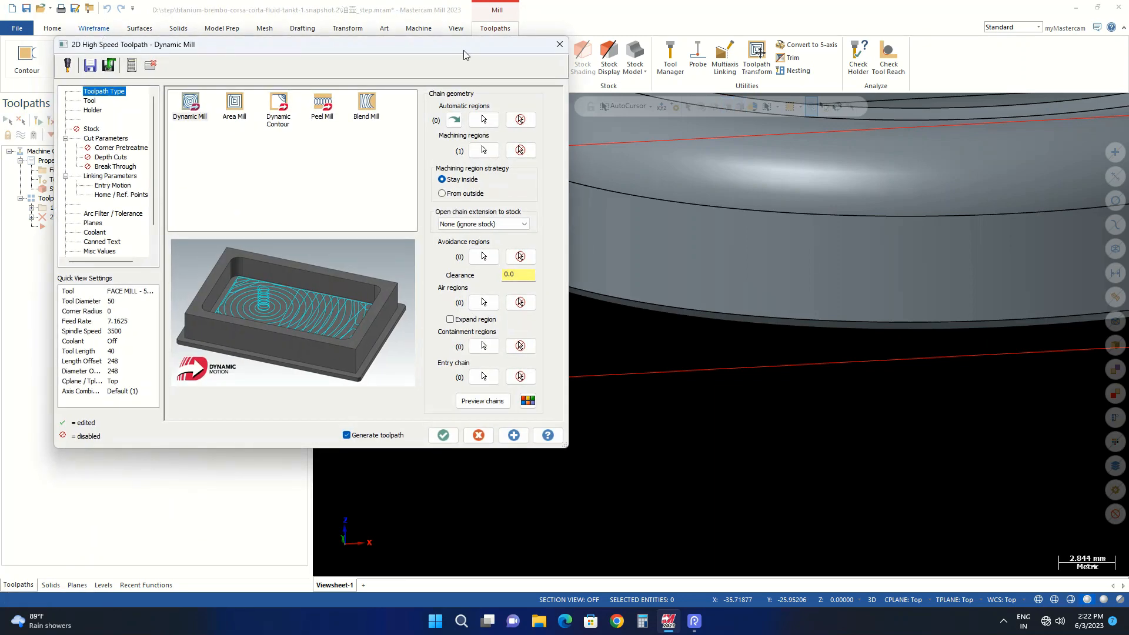
pyautogui.click(560, 44)
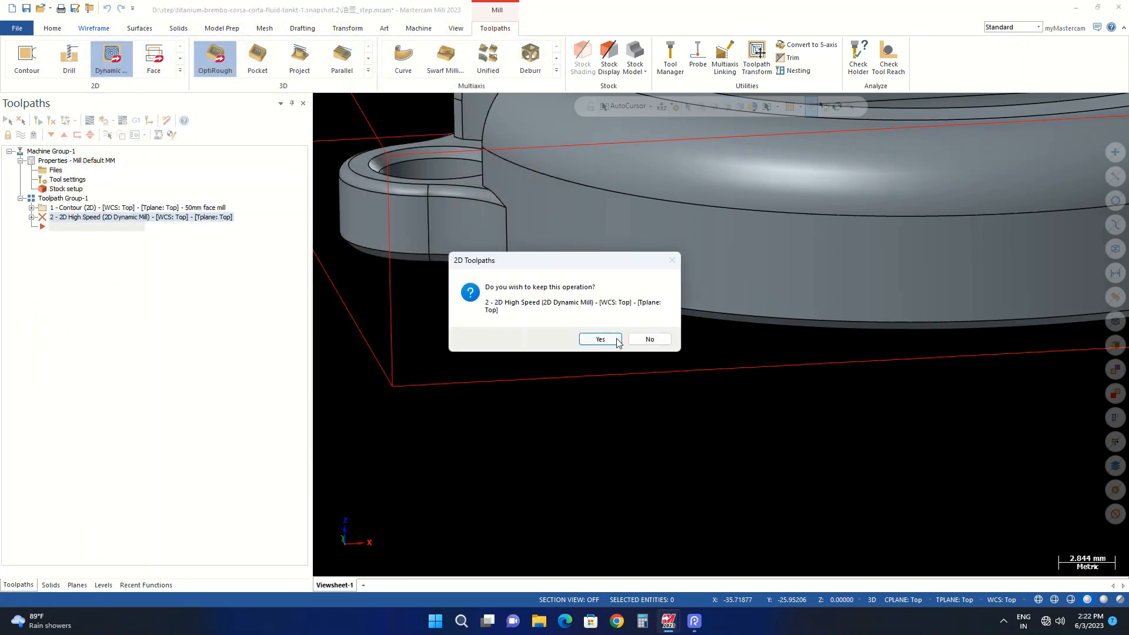
pyautogui.click(649, 339)
# Create Curve One Edge geometry along the cap's bottom outer edges, covering both long body arcs and the first mounting ear
pyautogui.scroll(-4, 632, 318)
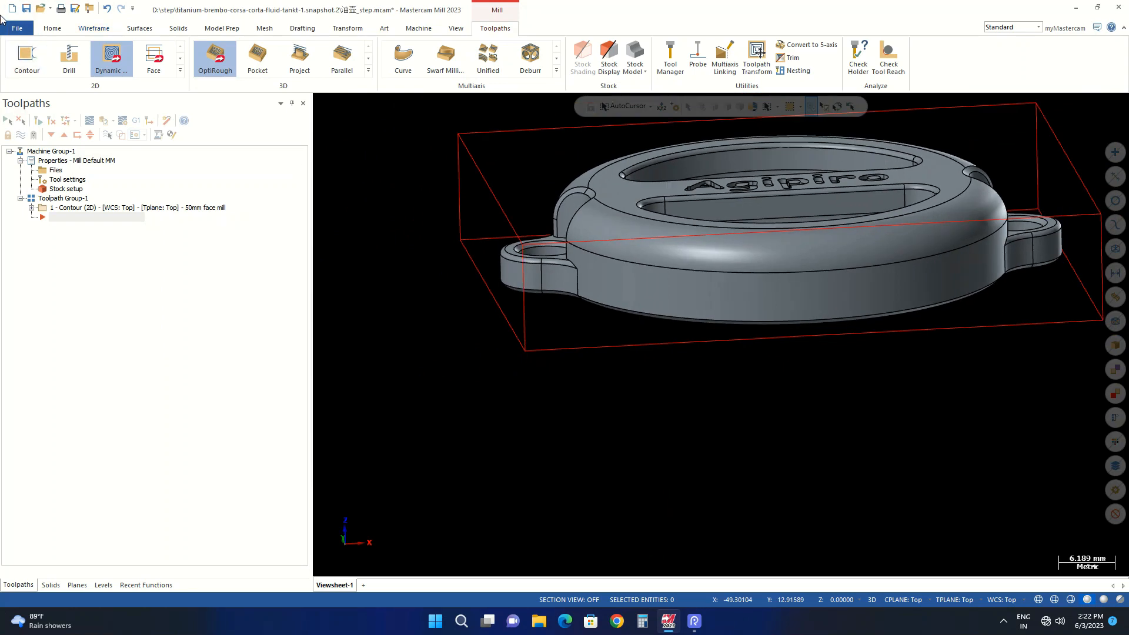
pyautogui.scroll(3, 556, 294)
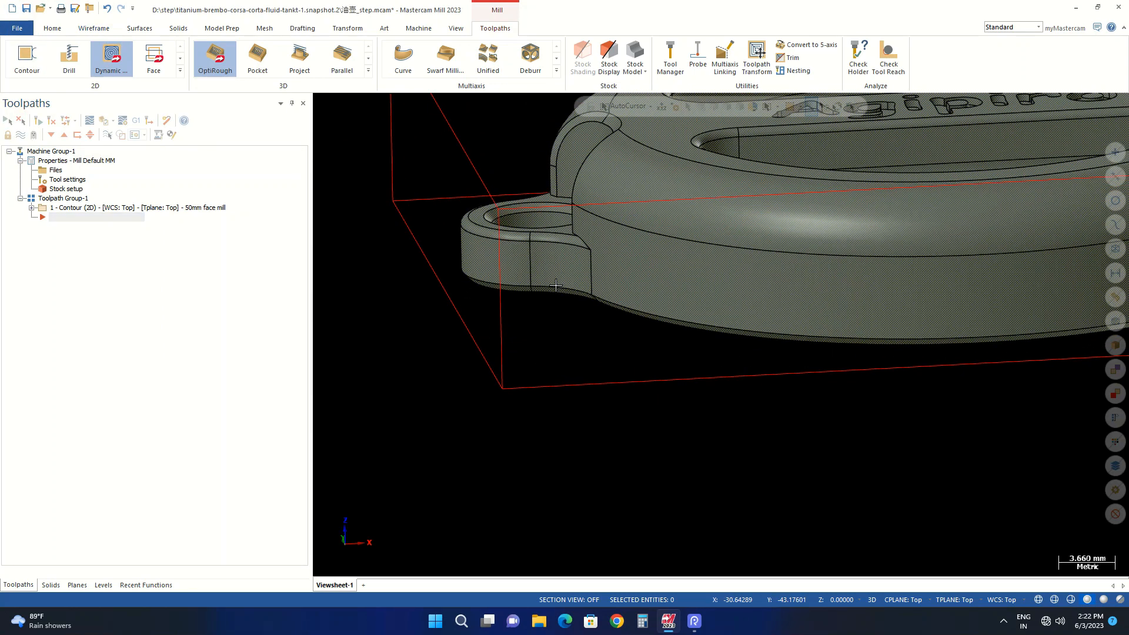
pyautogui.moveTo(568, 287); pyautogui.dragTo(544, 247, button='middle')
pyautogui.scroll(-5, 554, 411)
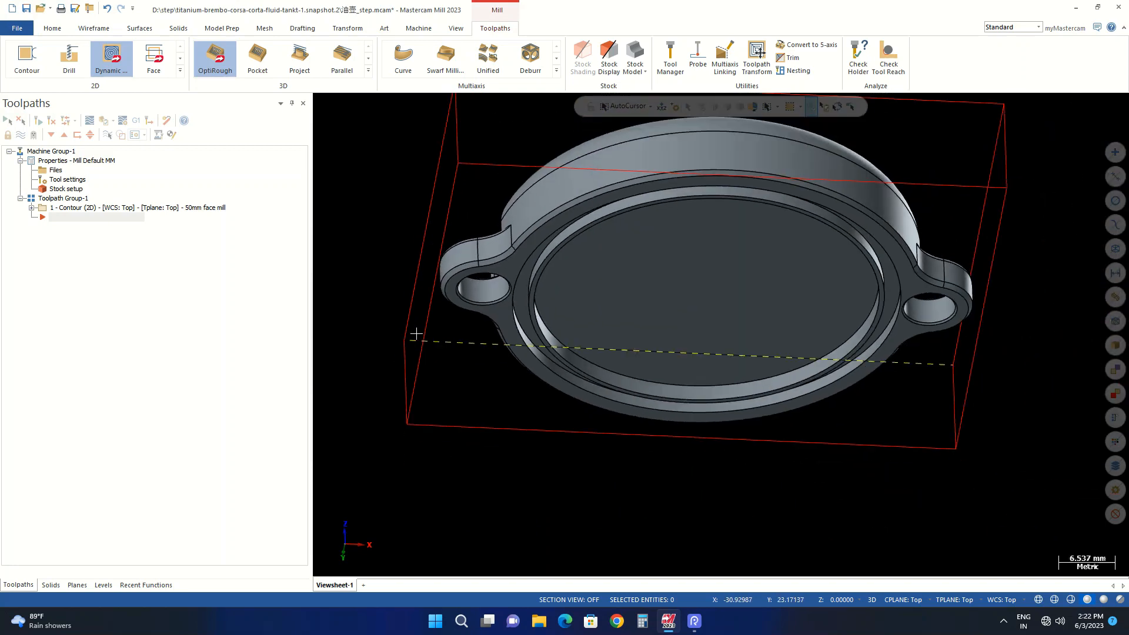
pyautogui.moveTo(554, 411); pyautogui.dragTo(556, 431, button='middle')
pyautogui.scroll(-2, 676, 171)
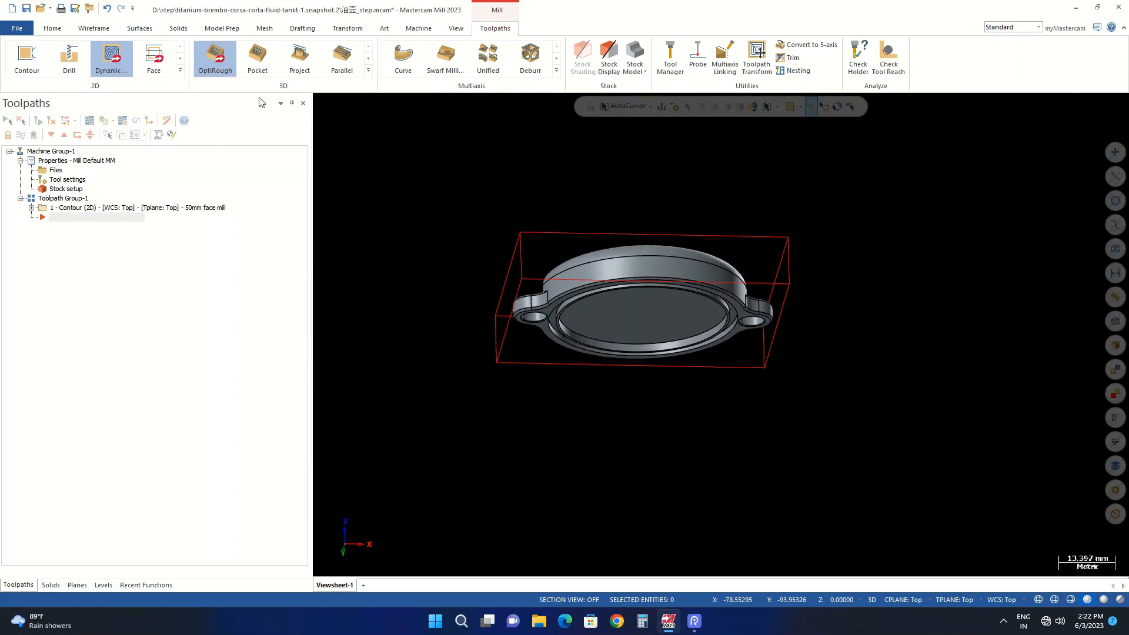
pyautogui.click(93, 29)
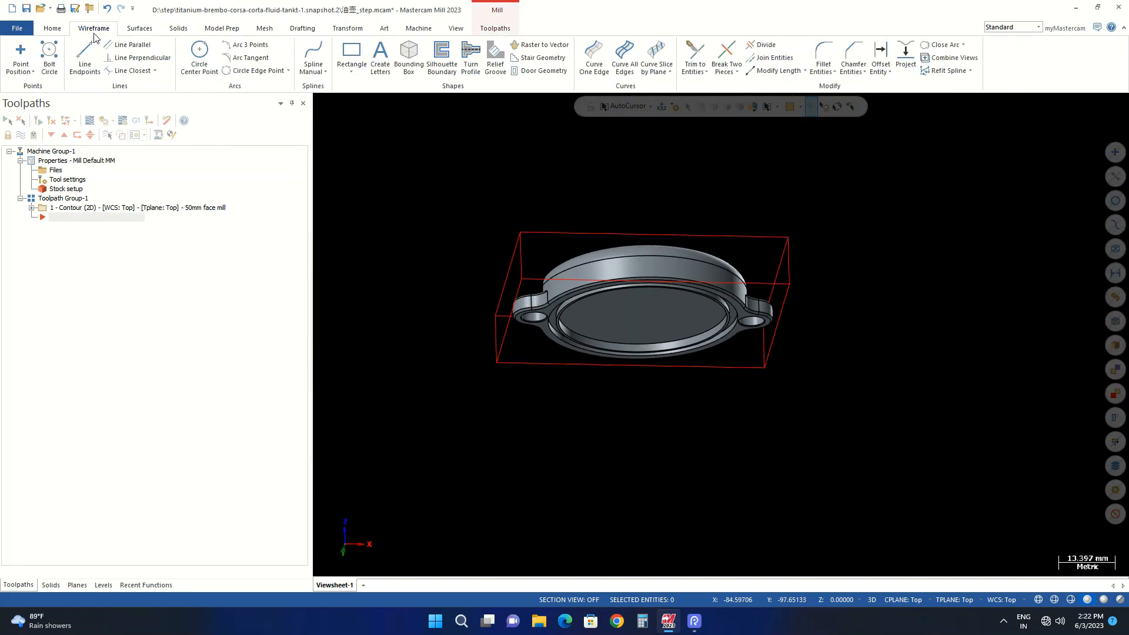
pyautogui.click(595, 63)
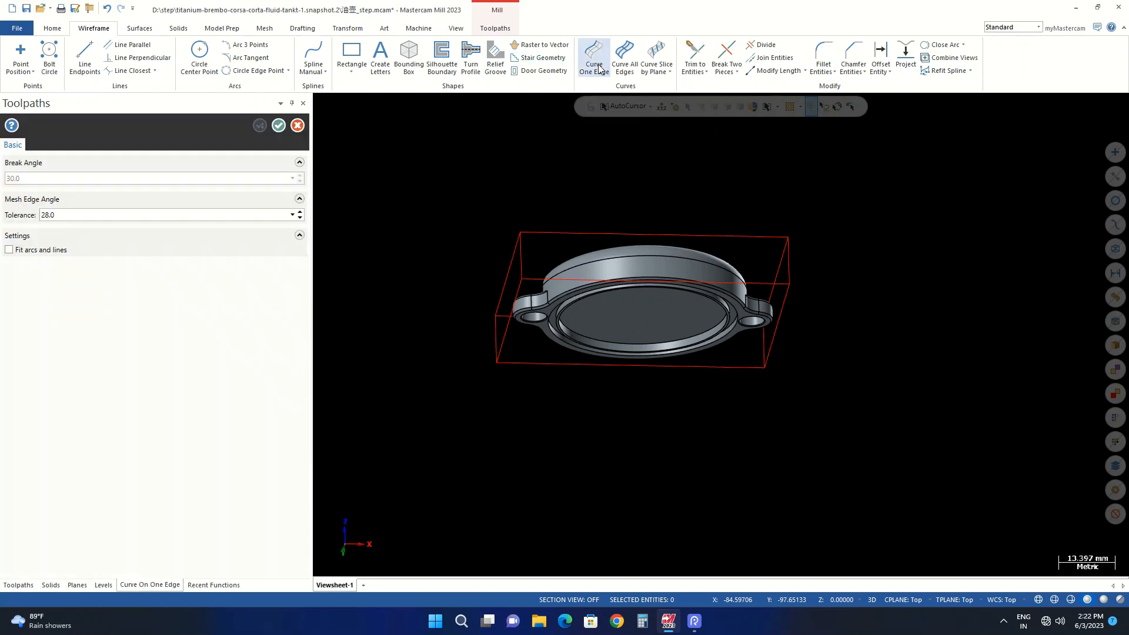
pyautogui.scroll(4, 556, 299)
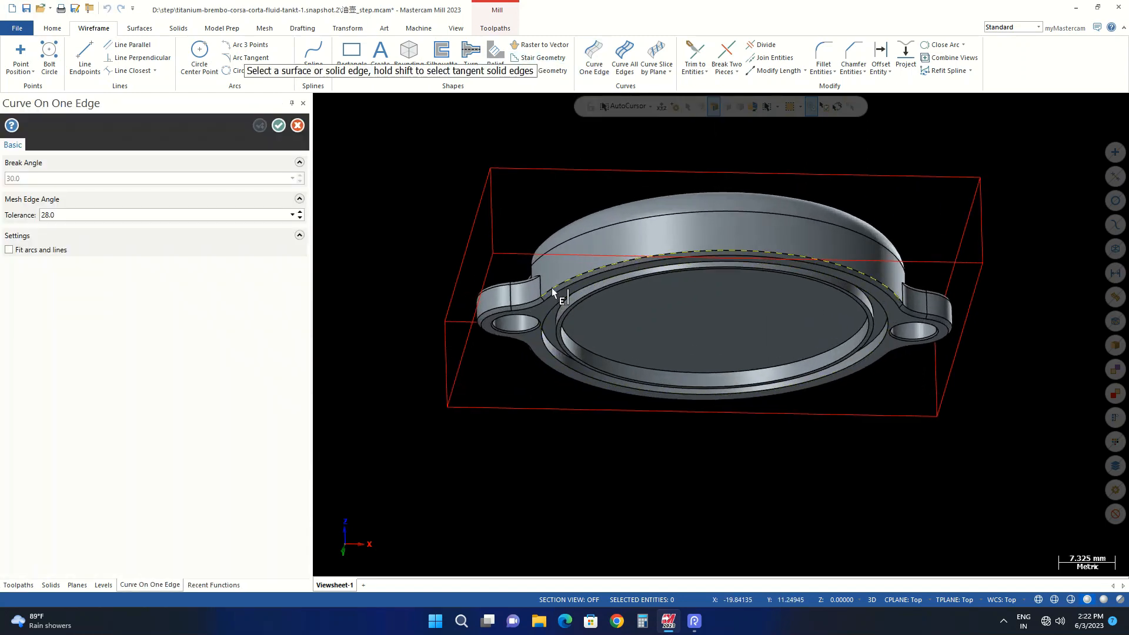
pyautogui.click(551, 290)
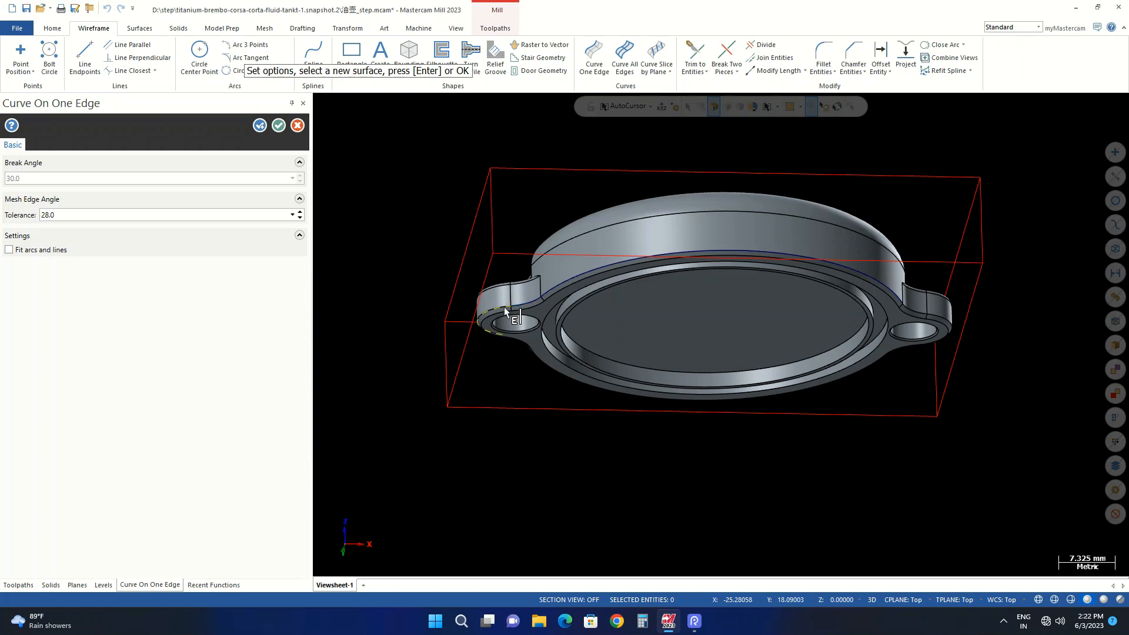
pyautogui.moveTo(506, 339); pyautogui.dragTo(538, 279, button='middle')
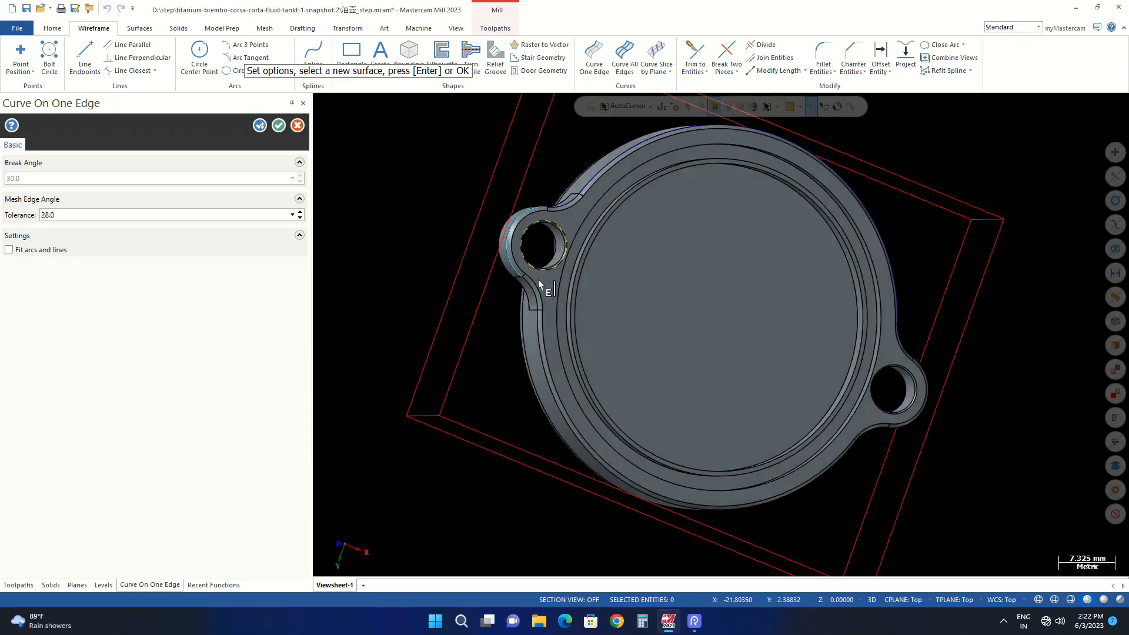
pyautogui.click(535, 325)
# Add edge curves around the bottom of the second mounting ear to close the cap's base outline, and finish the curves
pyautogui.scroll(-2, 583, 275)
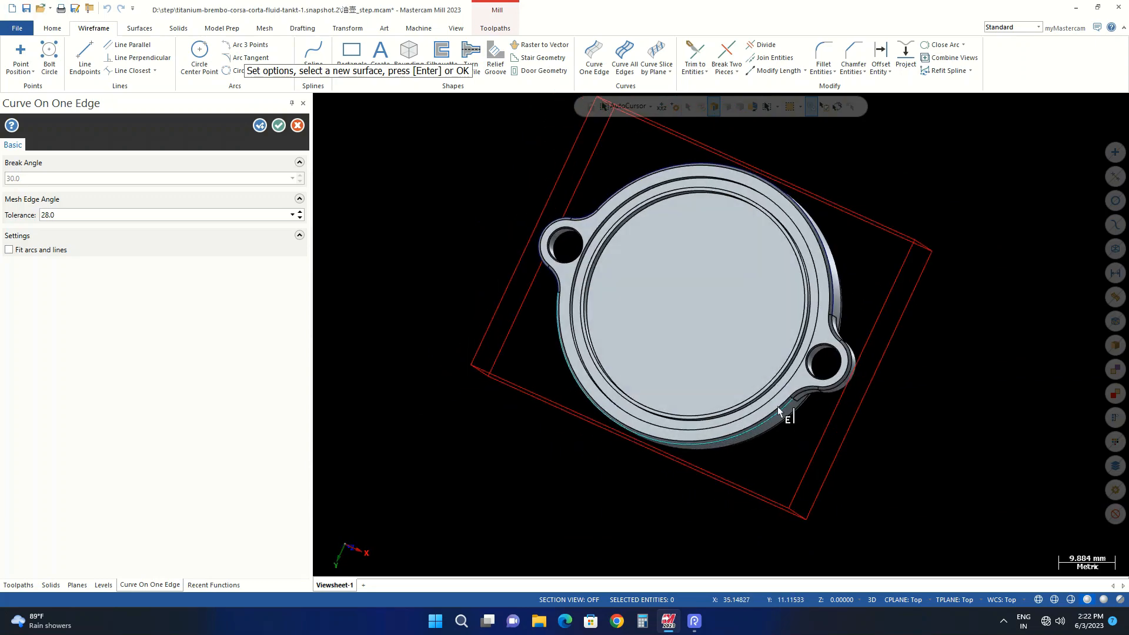
pyautogui.scroll(4, 792, 391)
pyautogui.click(810, 394)
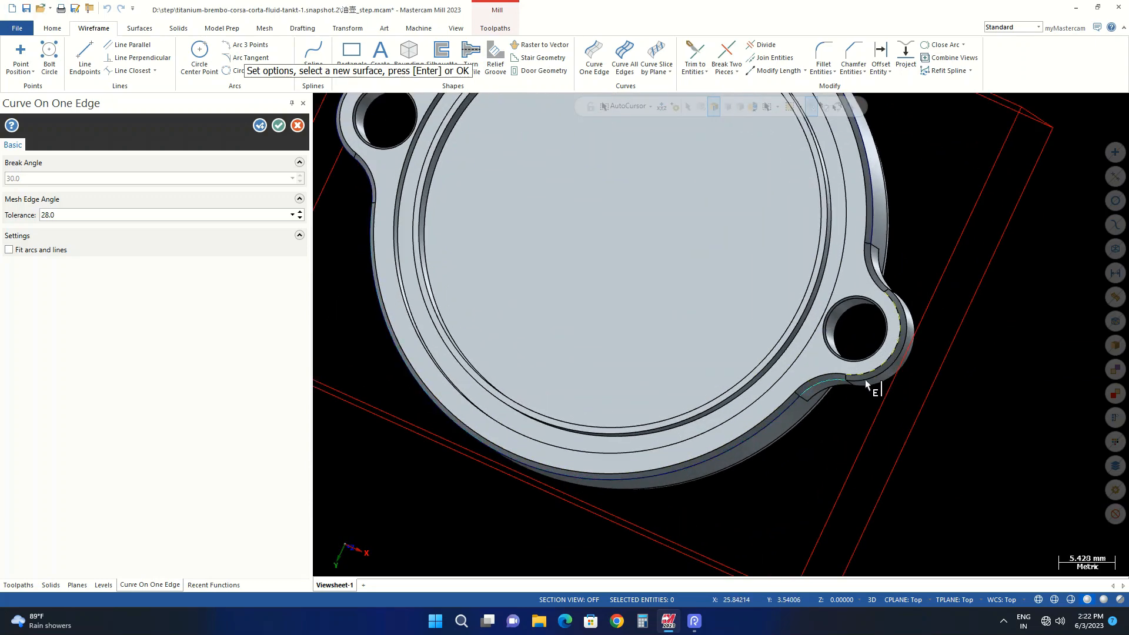
pyautogui.click(869, 382)
pyautogui.scroll(2, 876, 333)
pyautogui.moveTo(876, 333); pyautogui.dragTo(831, 417, button='middle')
pyautogui.click(831, 424)
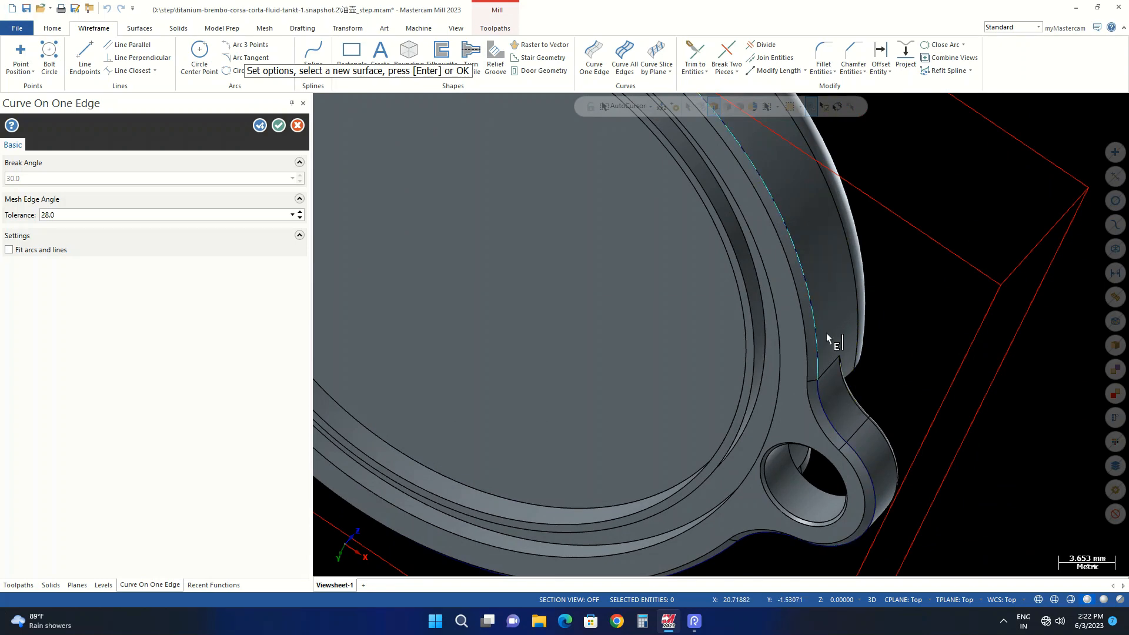
pyautogui.scroll(-4, 827, 339)
pyautogui.moveTo(646, 259); pyautogui.dragTo(621, 255, button='middle')
pyautogui.scroll(3, 612, 241)
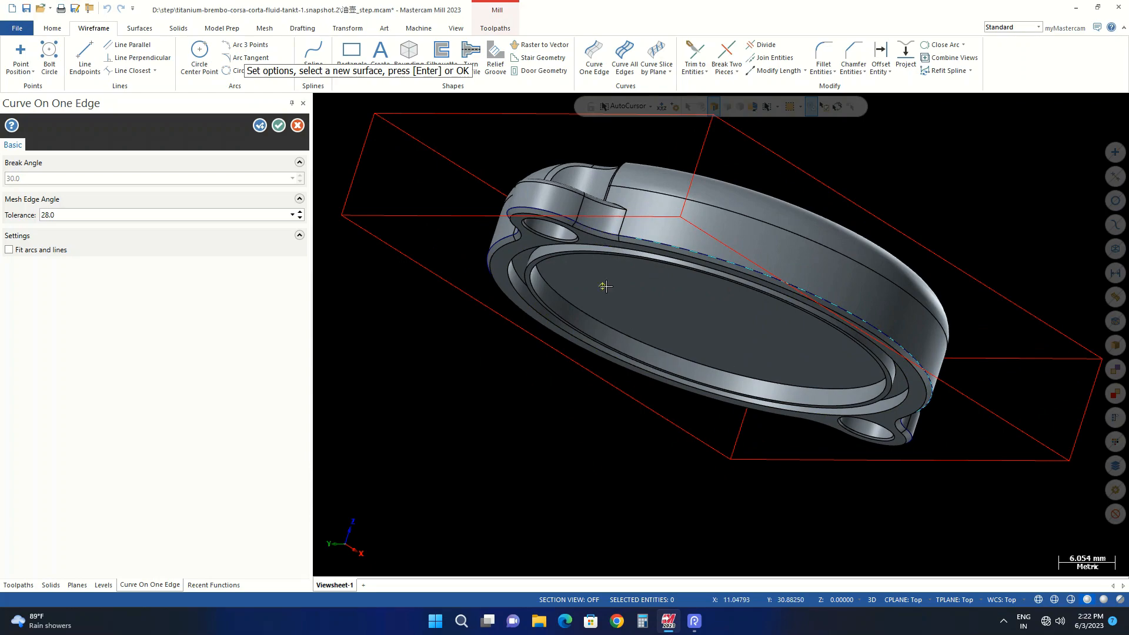
pyautogui.scroll(5, 606, 286)
pyautogui.moveTo(613, 255); pyautogui.dragTo(625, 238, button='middle')
pyautogui.click(279, 125)
# Select all arc curves of the cap's base outline and set their wireframe color to green
pyautogui.scroll(-5, 535, 218)
pyautogui.scroll(-1, 535, 219)
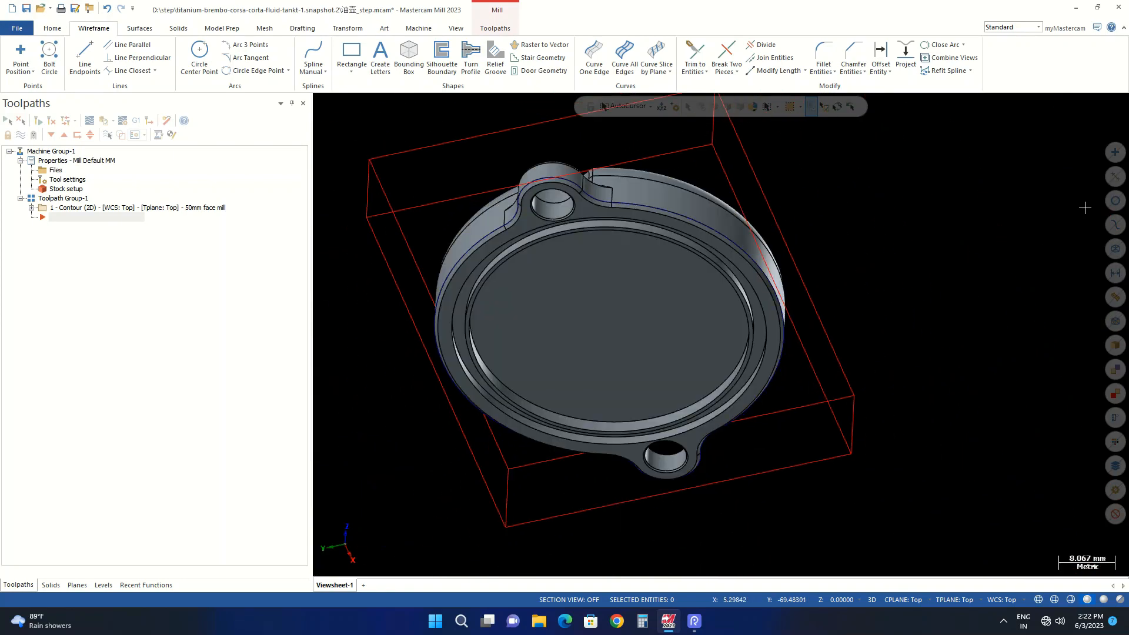
pyautogui.click(1111, 173)
pyautogui.moveTo(923, 221); pyautogui.dragTo(916, 276, button='middle')
pyautogui.press('Escape')
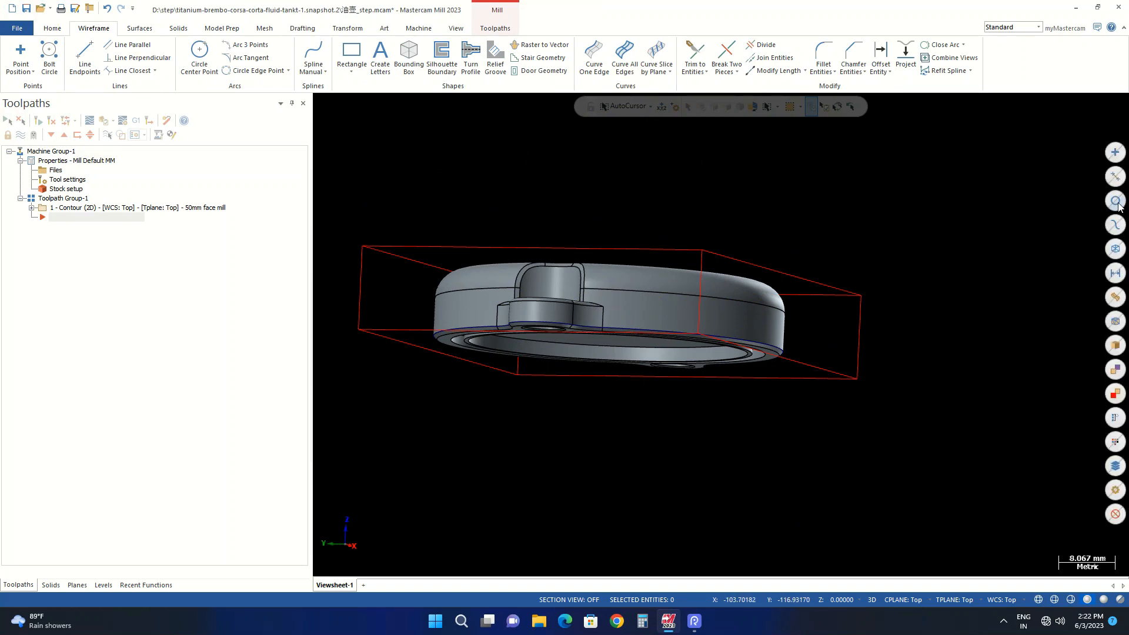
pyautogui.click(1115, 202)
pyautogui.moveTo(823, 309); pyautogui.dragTo(806, 255, button='middle')
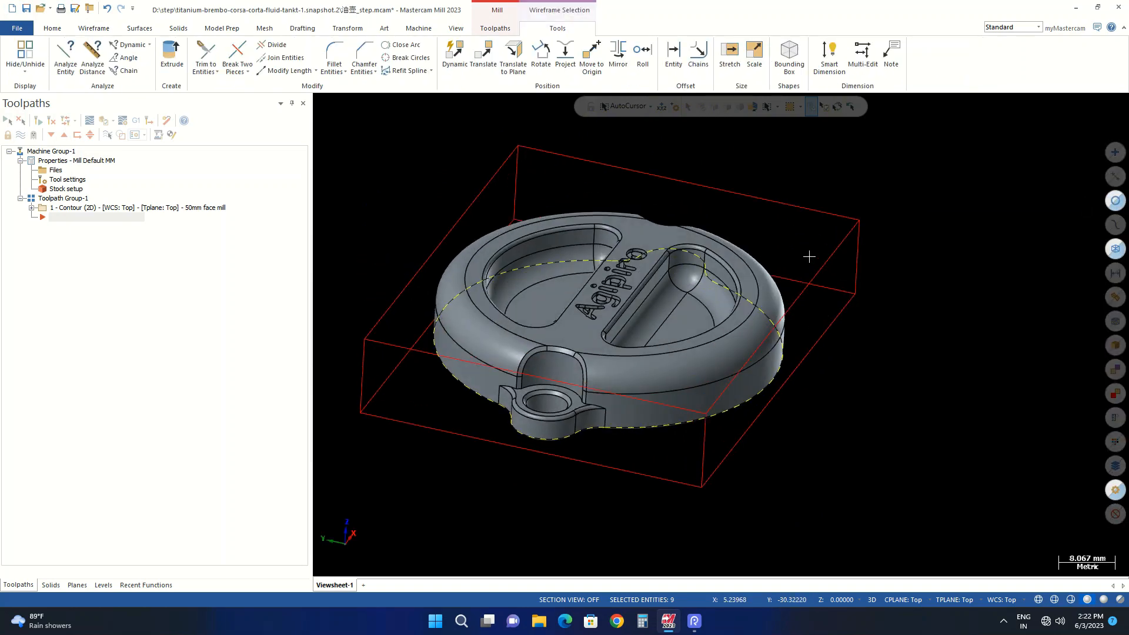
pyautogui.rightClick(806, 241)
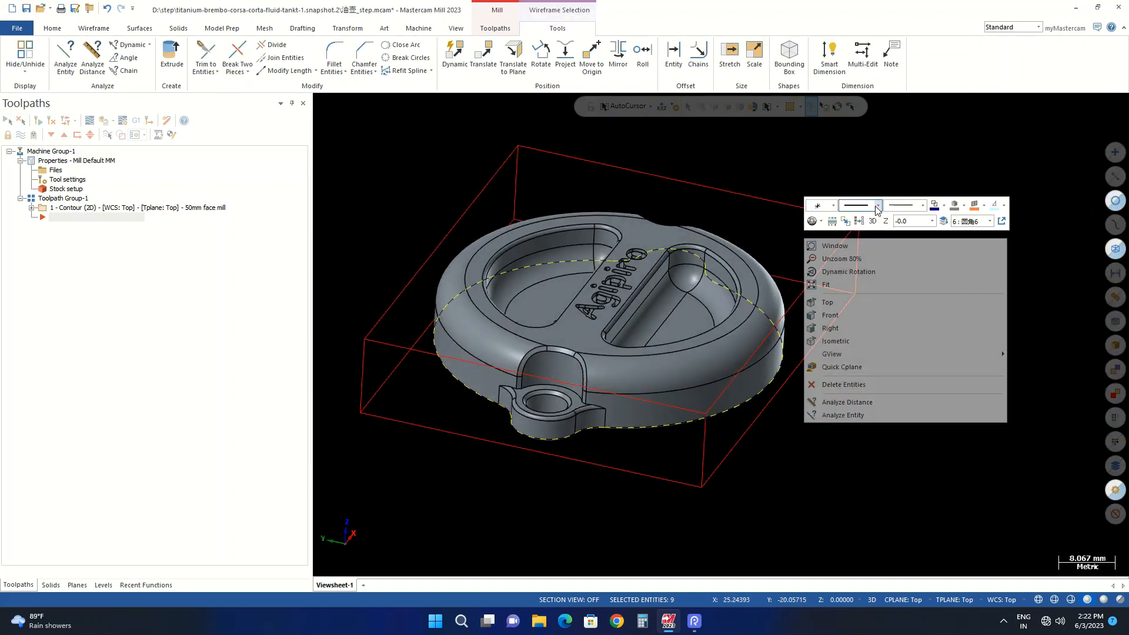
pyautogui.click(942, 207)
pyautogui.click(978, 233)
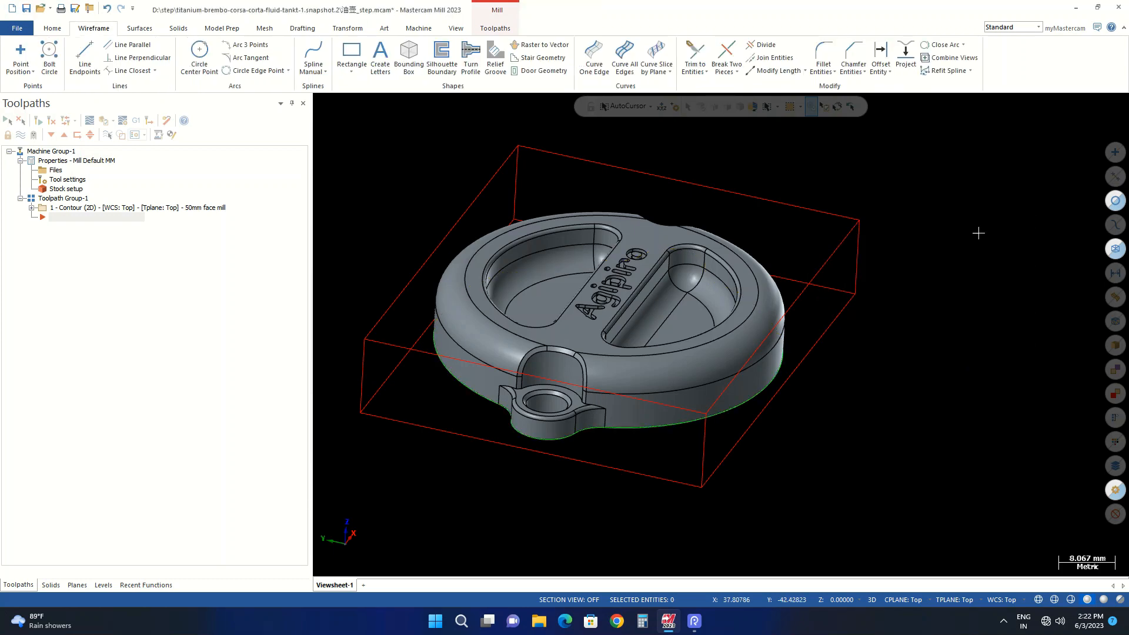
# Start a new Dynamic Mill operation and chain the stock's full top rectangle as the machining region
pyautogui.moveTo(809, 318); pyautogui.dragTo(708, 303, button='middle')
pyautogui.rightClick(456, 176)
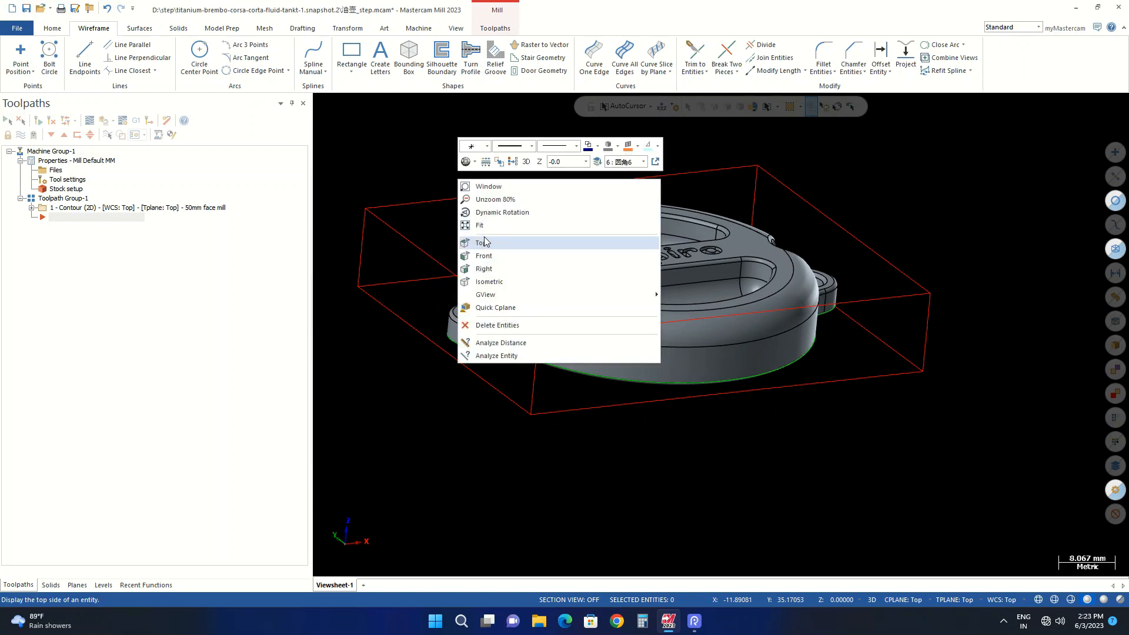
pyautogui.click(486, 240)
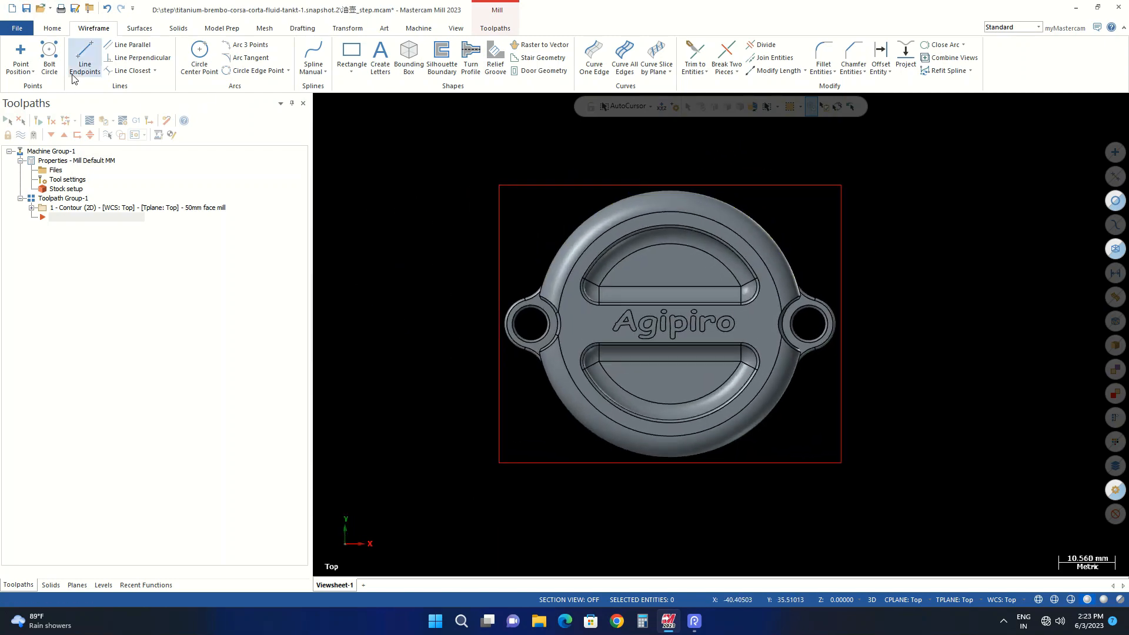
pyautogui.click(477, 29)
pyautogui.click(126, 64)
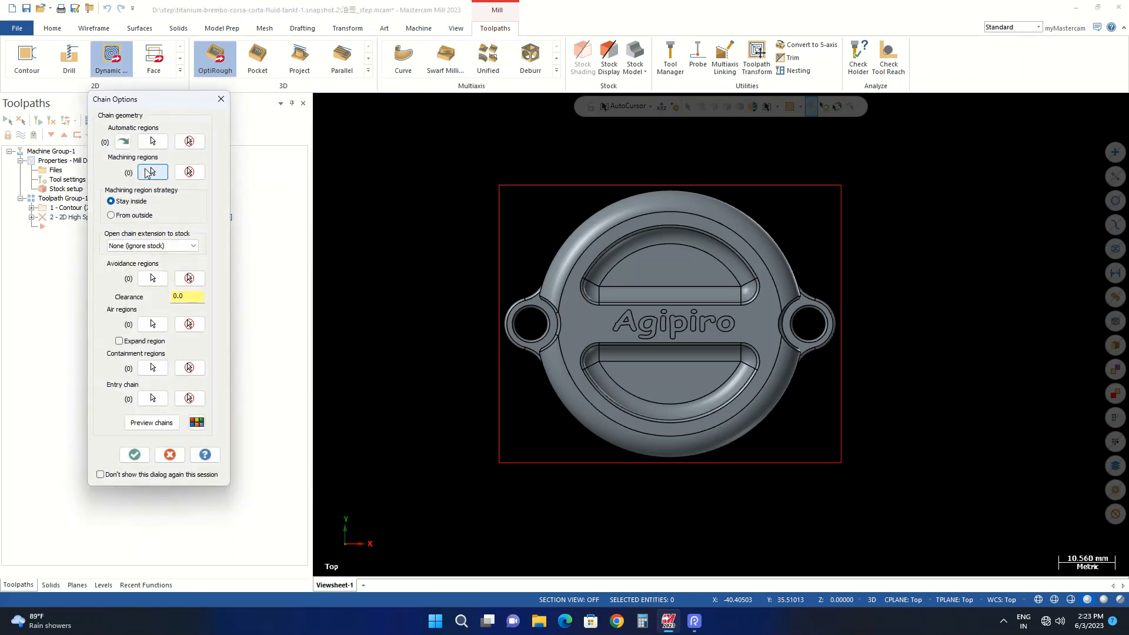
pyautogui.moveTo(516, 231); pyautogui.dragTo(517, 175, button='middle')
pyautogui.click(532, 208)
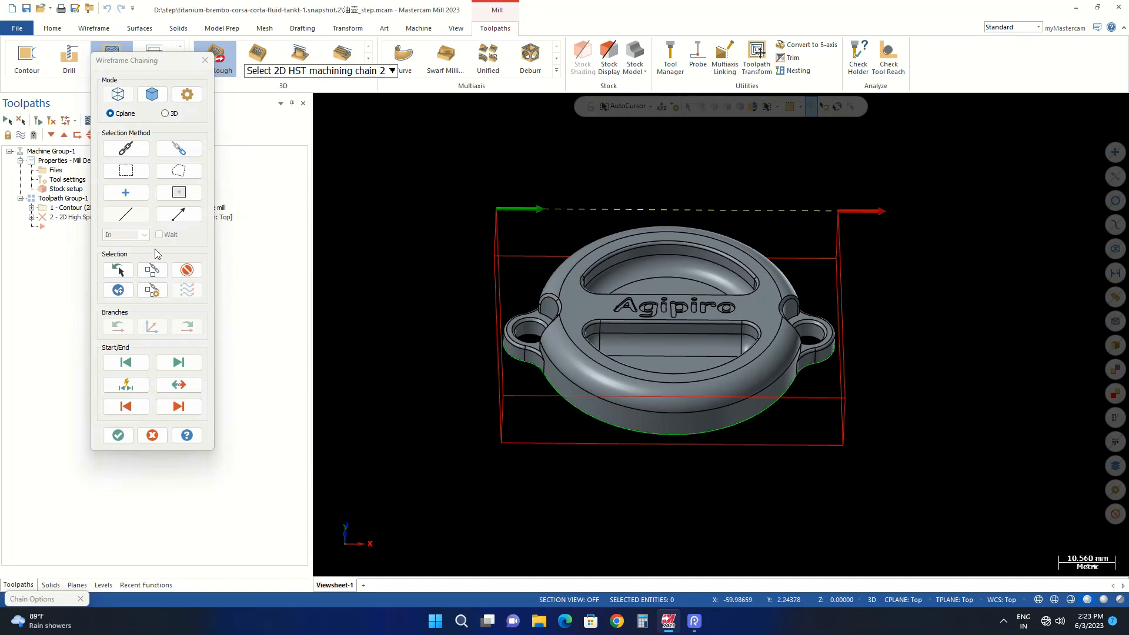
pyautogui.click(179, 407)
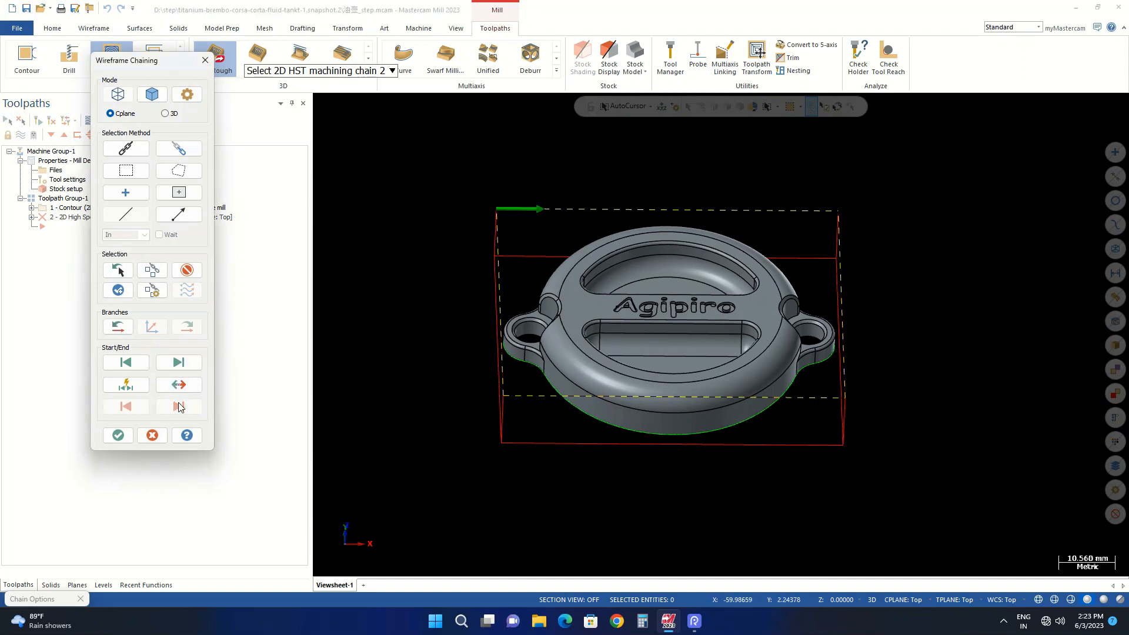
pyautogui.click(118, 435)
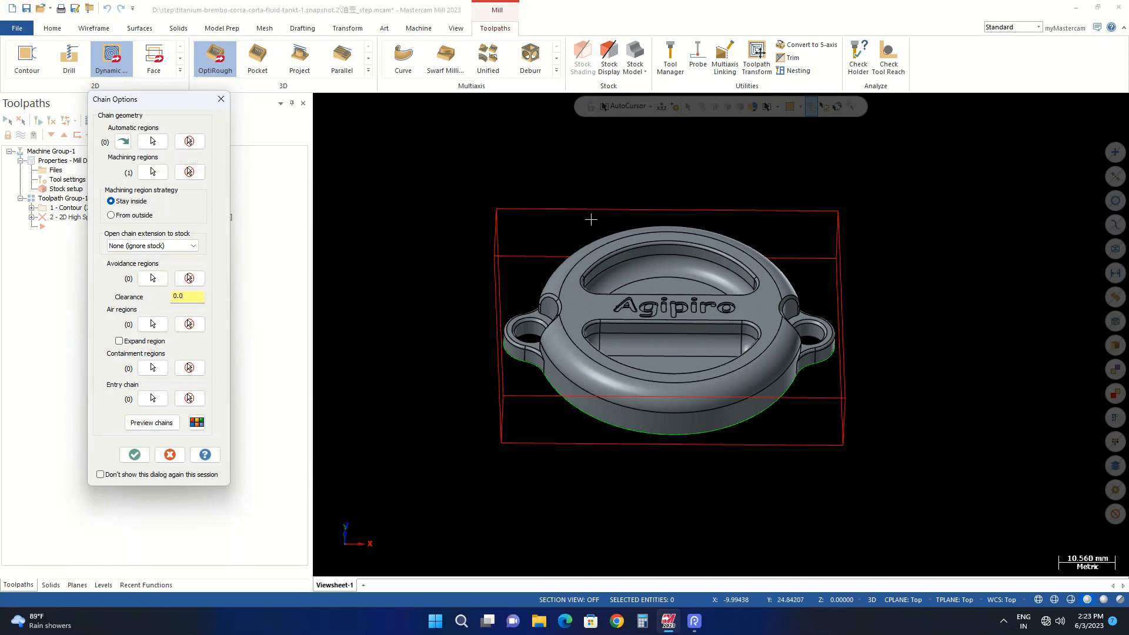
# Try avoidance chains in wireframe mode, picking the first base arc beside one mounting ear and the cap's long front base arc
pyautogui.click(146, 279)
pyautogui.scroll(1, 544, 386)
pyautogui.moveTo(545, 386); pyautogui.dragTo(524, 303, button='middle')
pyautogui.click(104, 96)
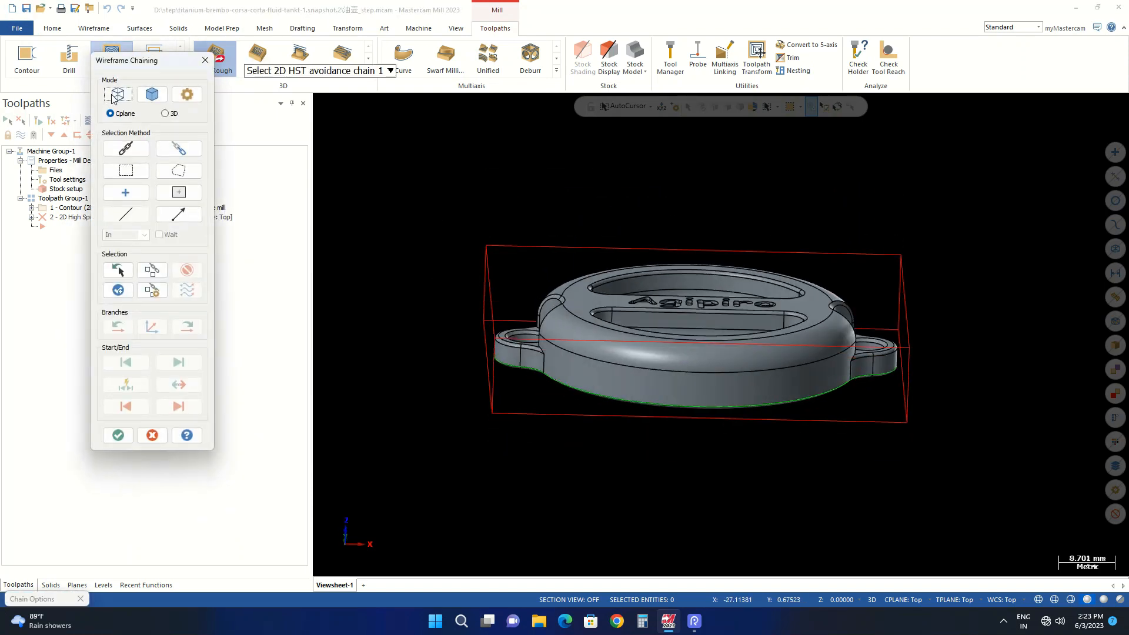
pyautogui.click(528, 372)
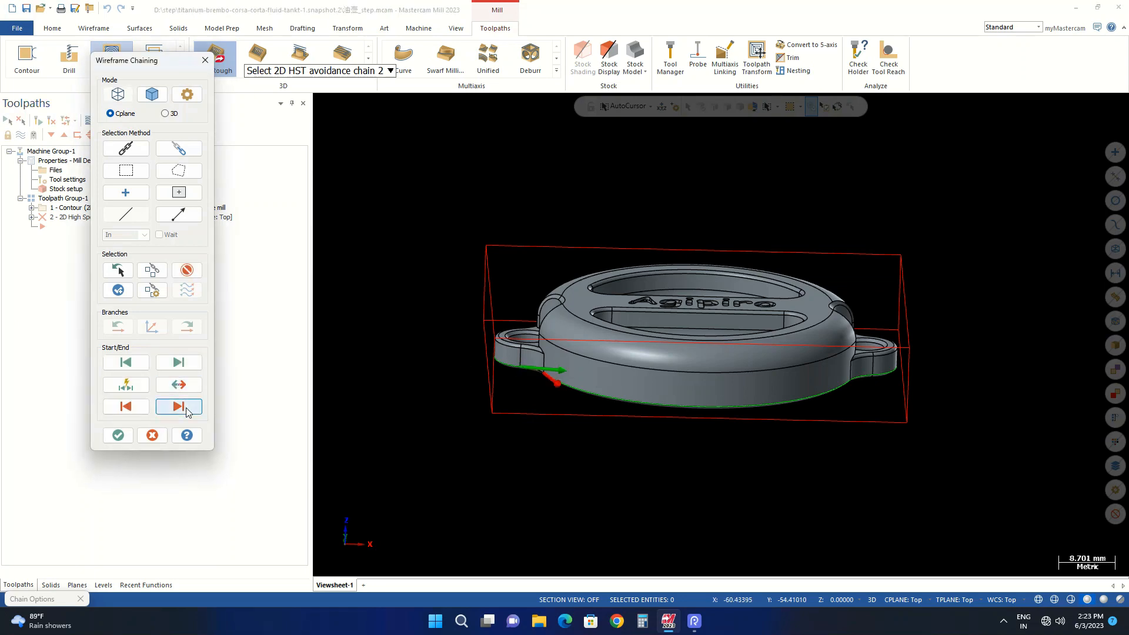
pyautogui.scroll(2, 562, 391)
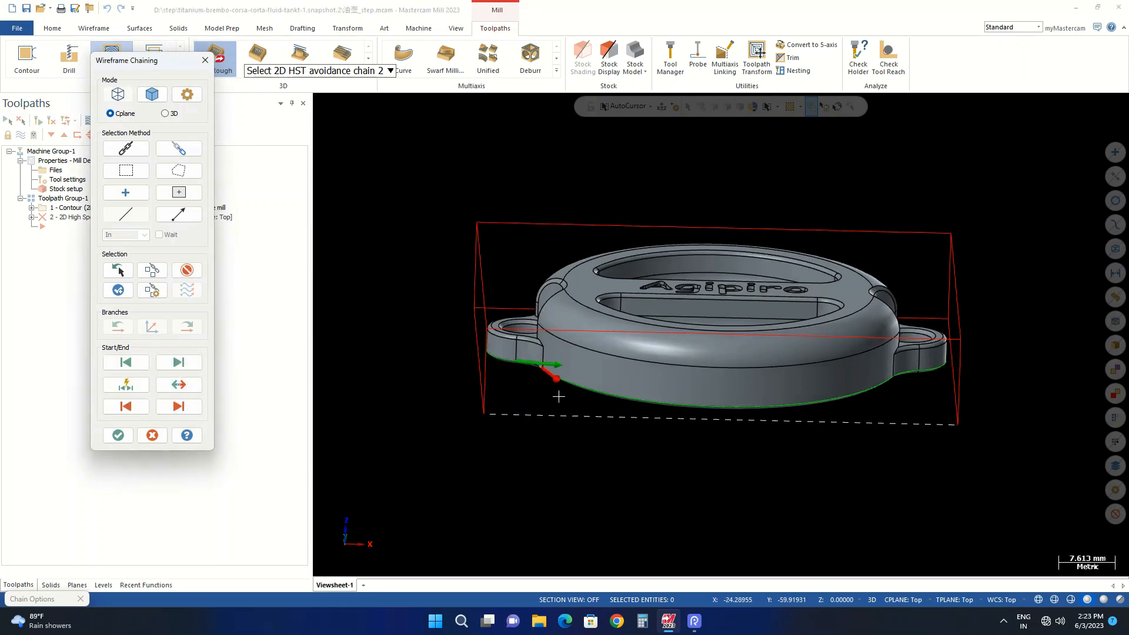
pyautogui.click(570, 388)
pyautogui.scroll(3, 553, 405)
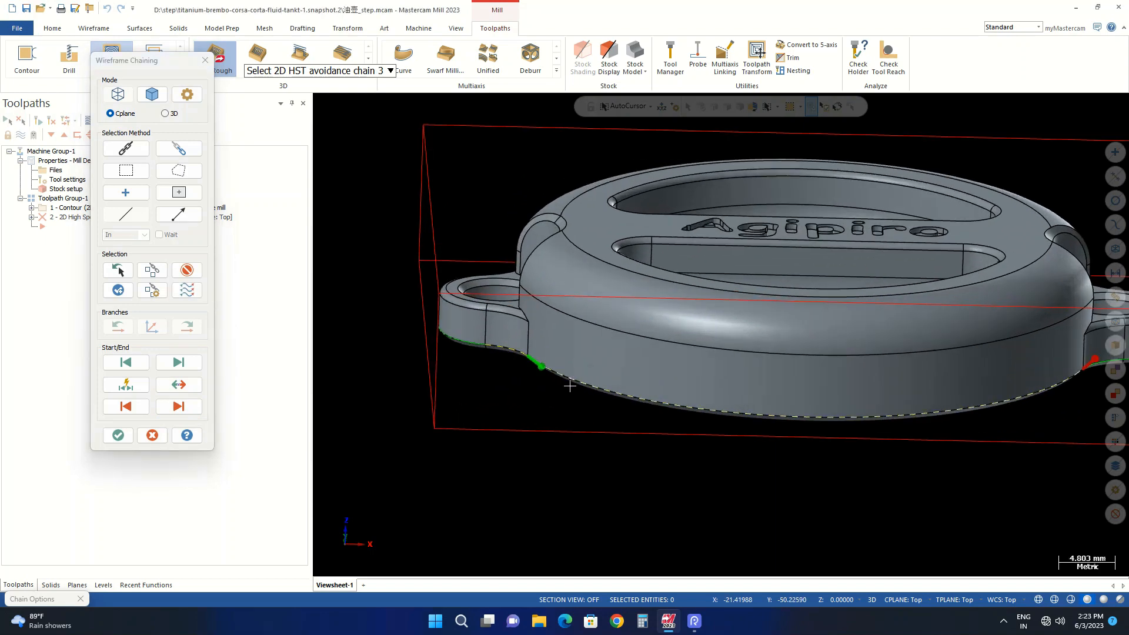
# Add the opposite mounting ear's three base arcs as avoidance chains, and reverse the last one's direction
pyautogui.scroll(-7, 549, 409)
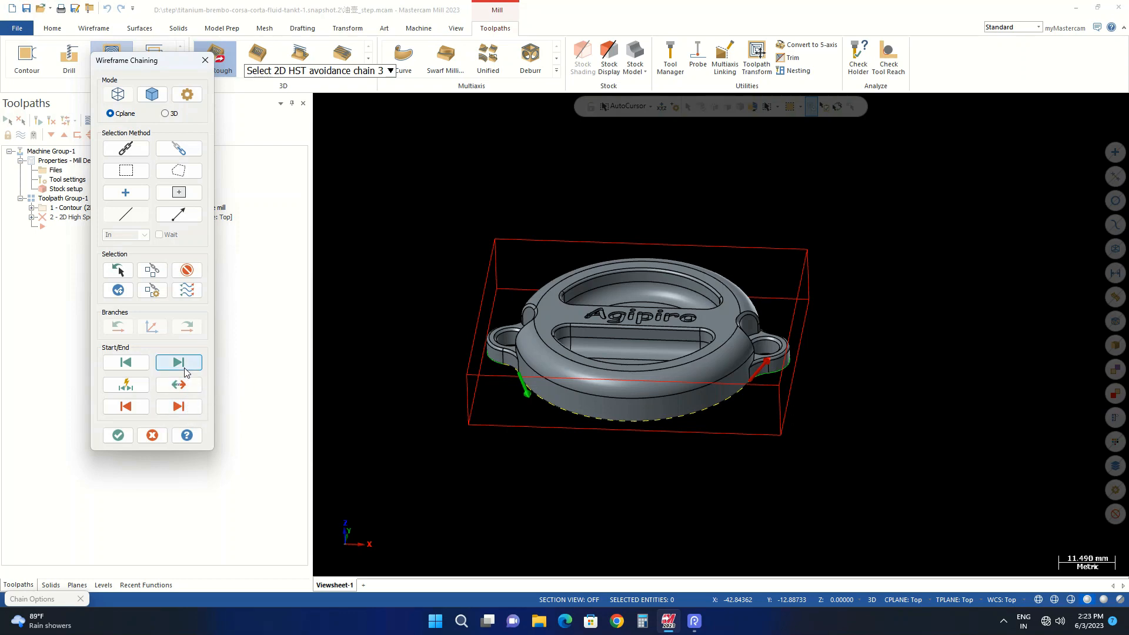
pyautogui.scroll(4, 819, 408)
pyautogui.scroll(1, 751, 401)
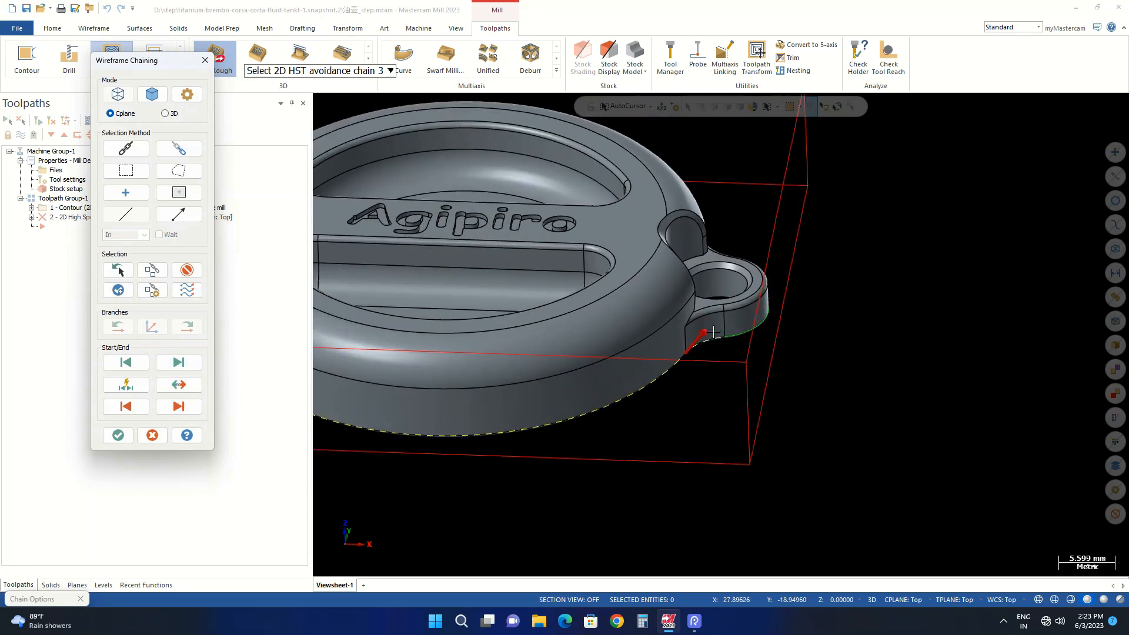
pyautogui.click(178, 384)
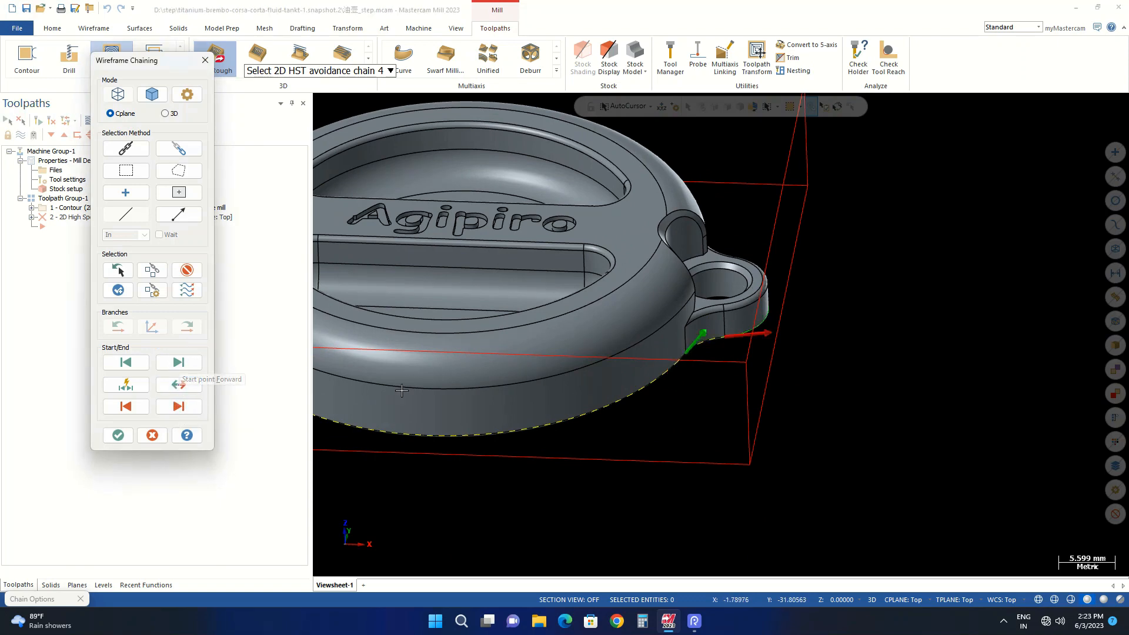
pyautogui.scroll(2, 751, 332)
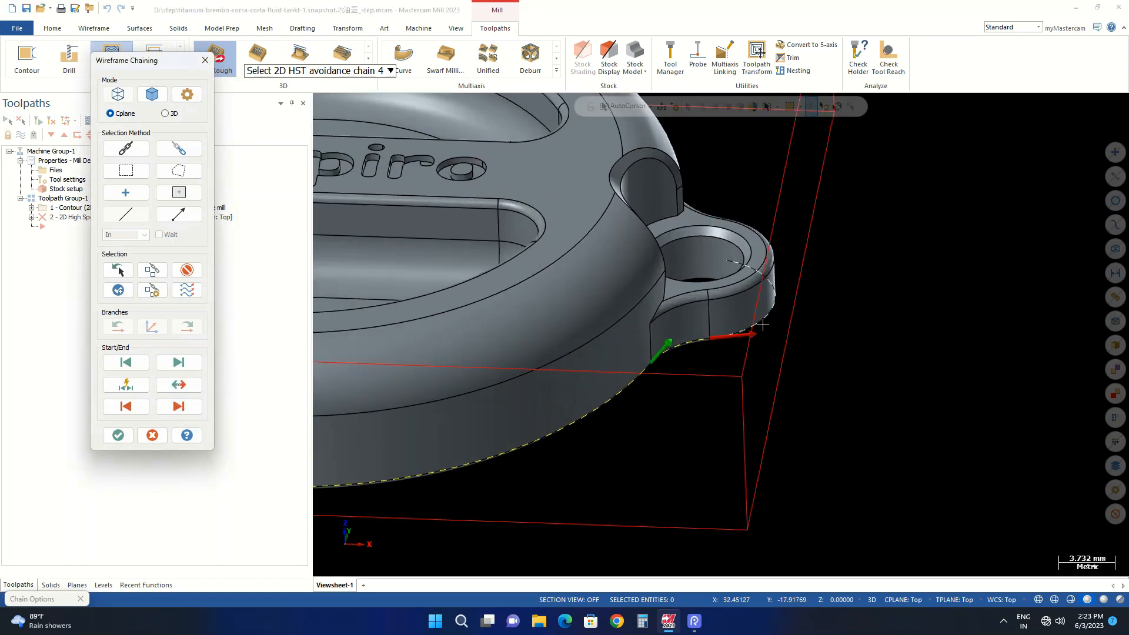
pyautogui.click(763, 325)
pyautogui.scroll(-2, 724, 470)
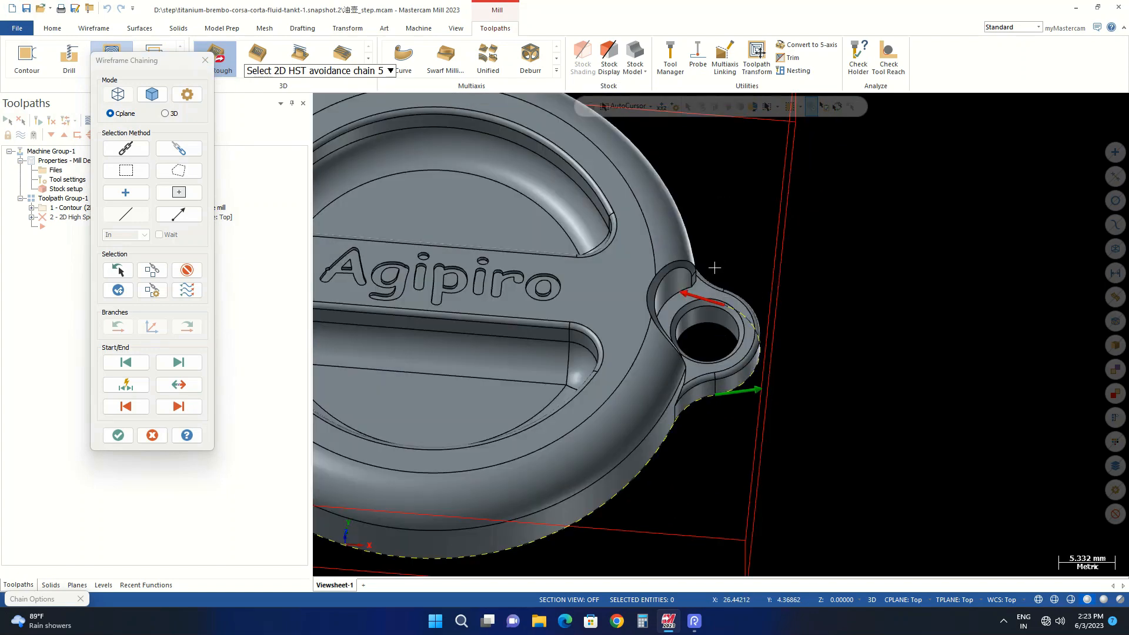
pyautogui.moveTo(715, 267); pyautogui.dragTo(681, 398, button='middle')
pyautogui.click(702, 269)
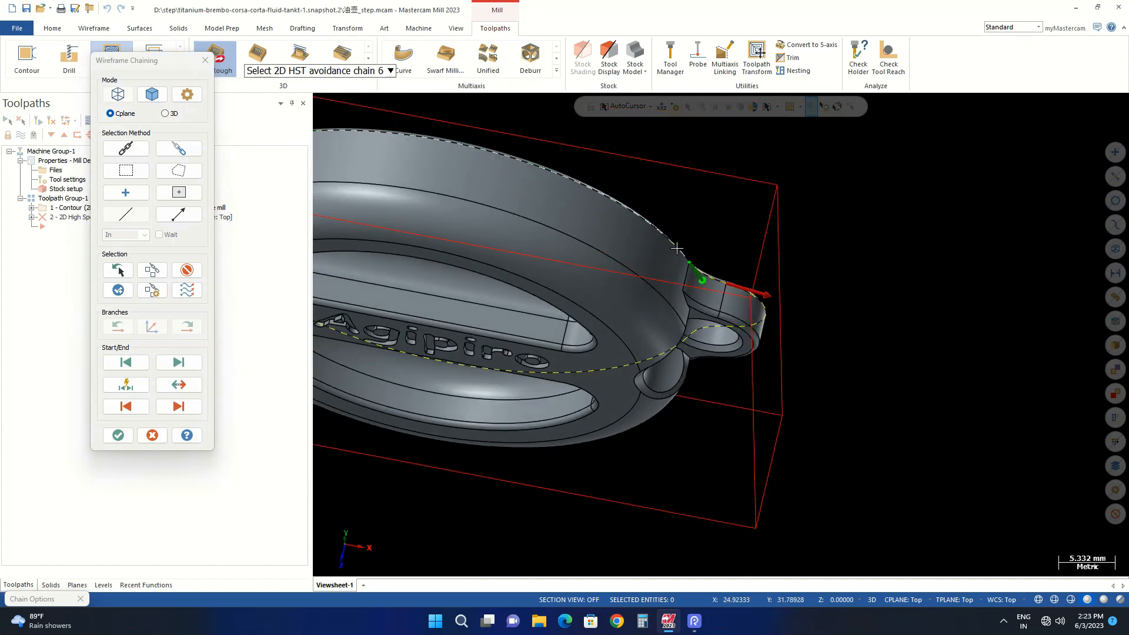
pyautogui.click(182, 393)
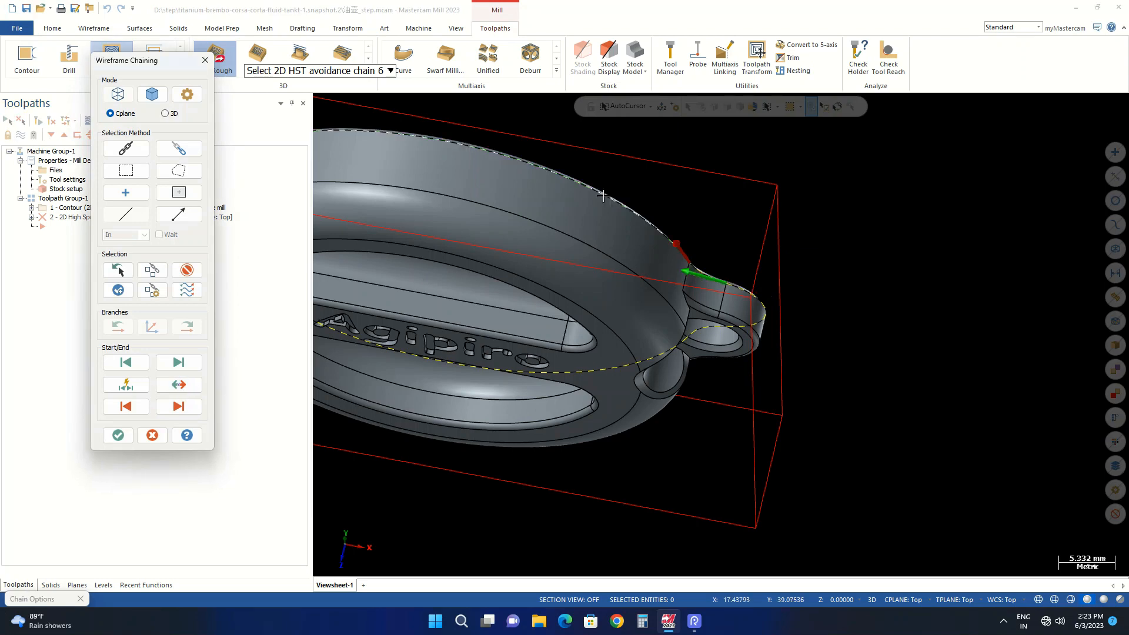
# Chain the cap's long rear base arc and the first ear's remaining arcs as avoidance regions, and accept the chains
pyautogui.click(610, 200)
pyautogui.scroll(-4, 869, 264)
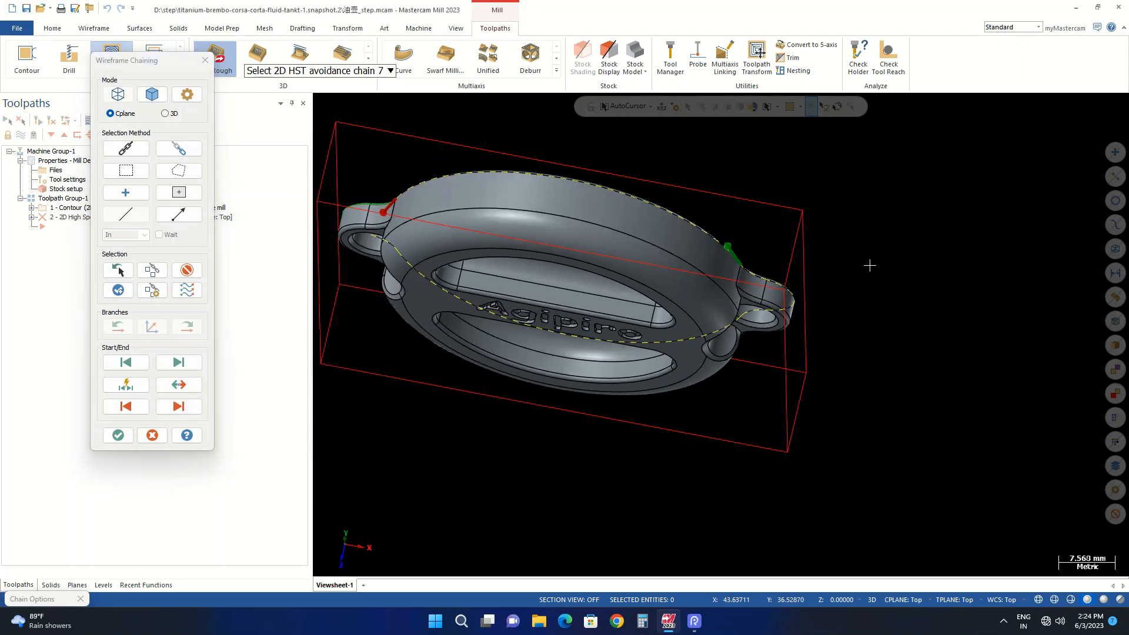
pyautogui.moveTo(489, 245); pyautogui.dragTo(527, 154, button='middle')
pyautogui.scroll(3, 542, 227)
pyautogui.moveTo(542, 227); pyautogui.dragTo(575, 312, button='middle')
pyautogui.scroll(1, 494, 247)
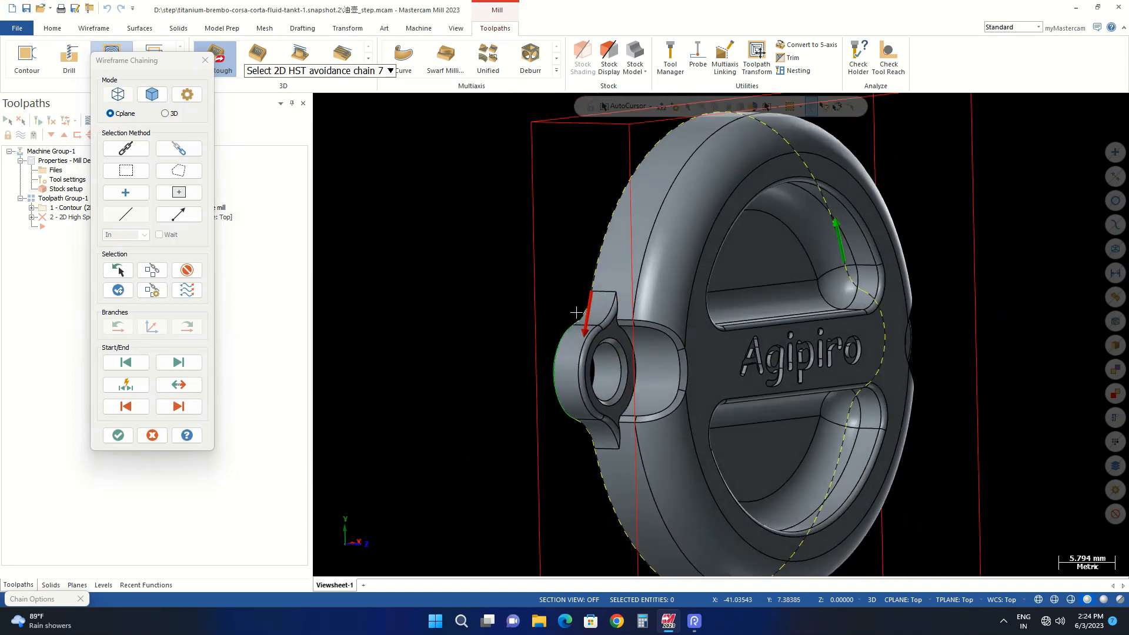
pyautogui.click(577, 322)
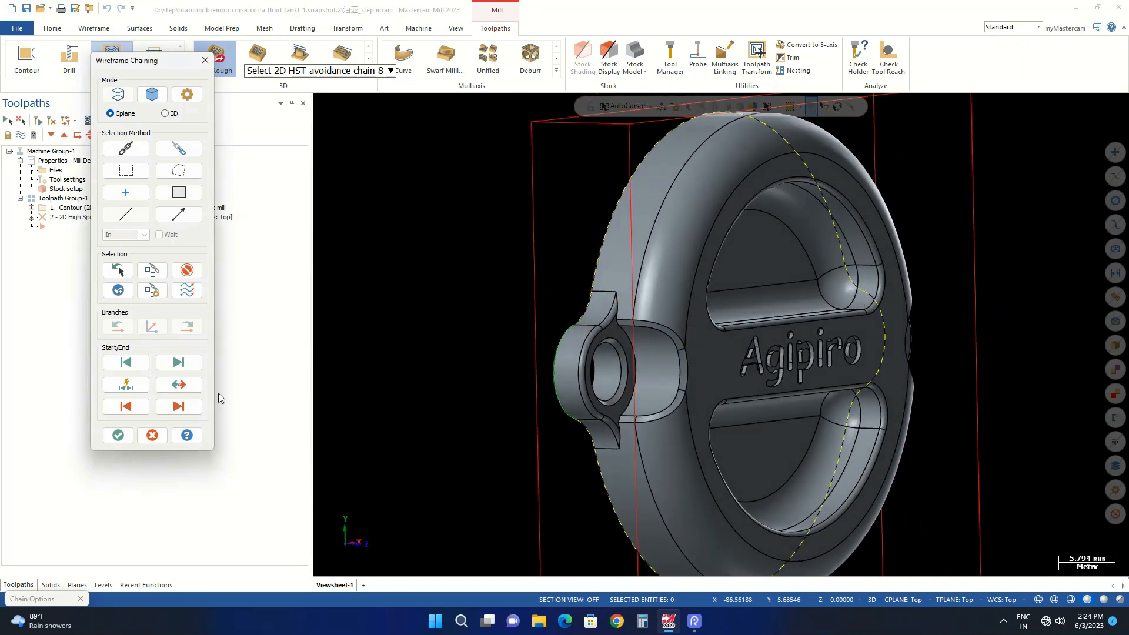
pyautogui.click(555, 420)
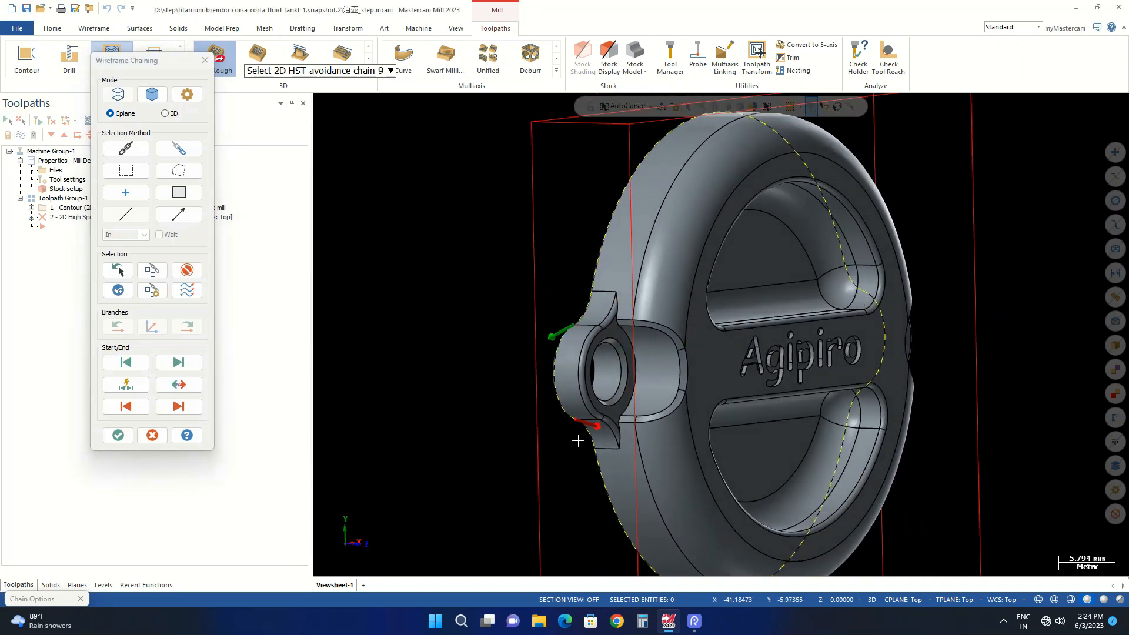
pyautogui.click(117, 435)
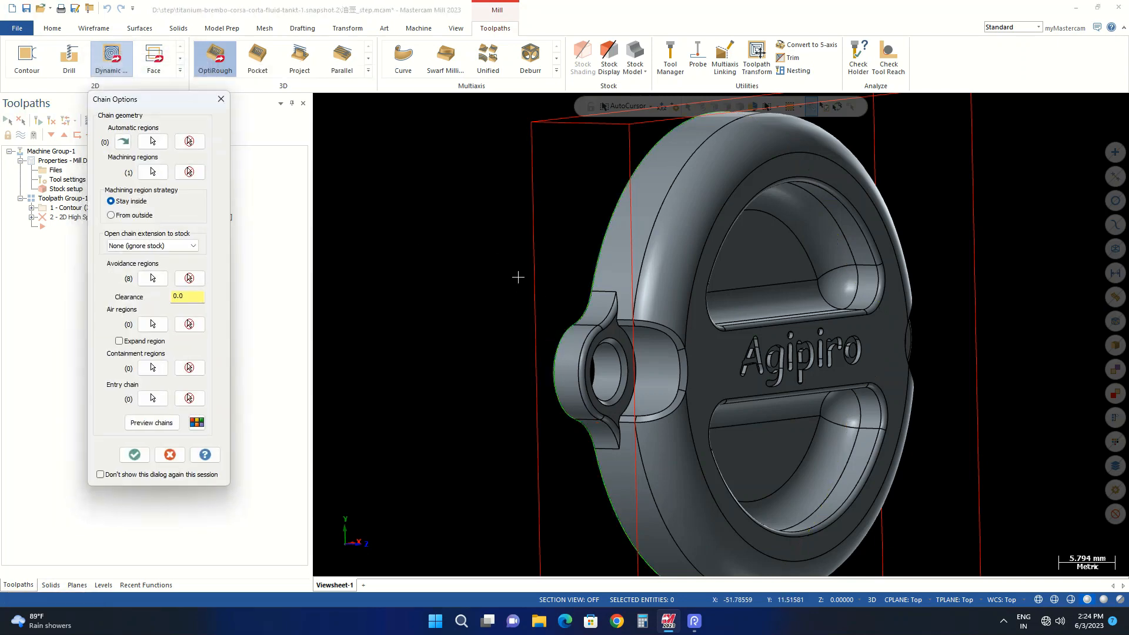
# Preview the machining and avoidance chains, and check them again from the top view
pyautogui.click(156, 423)
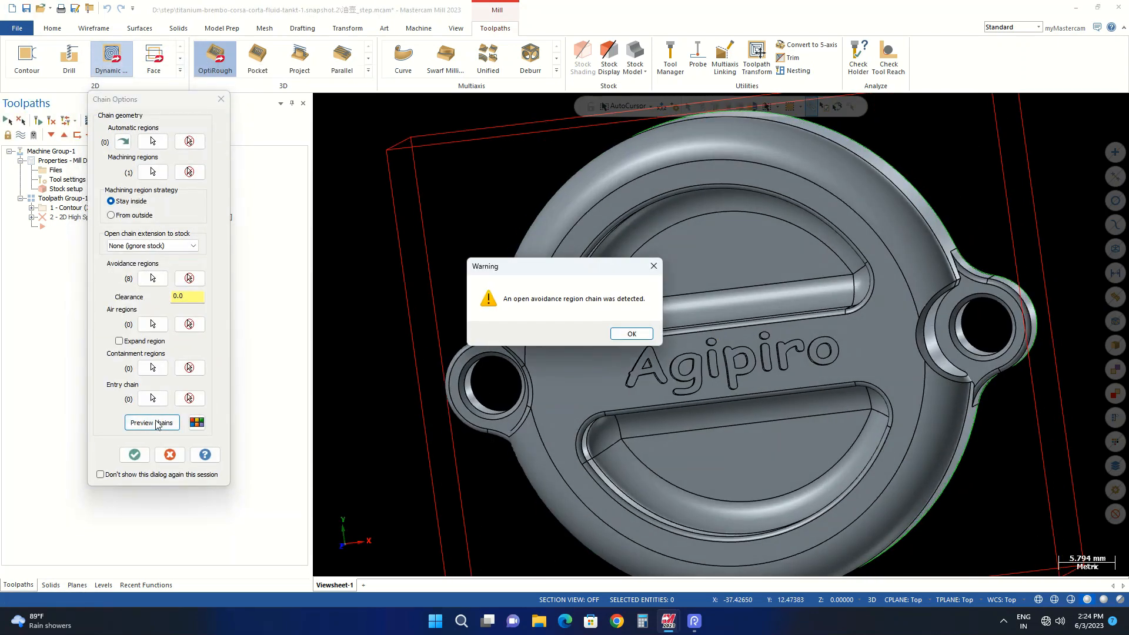
pyautogui.click(632, 333)
pyautogui.scroll(-3, 471, 252)
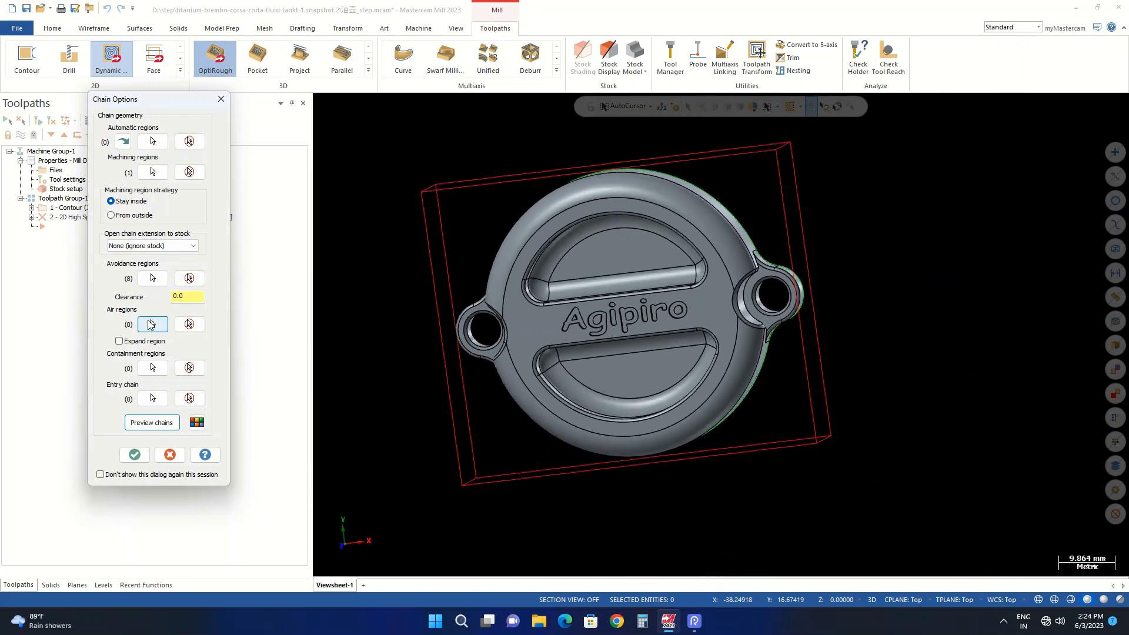
pyautogui.rightClick(430, 248)
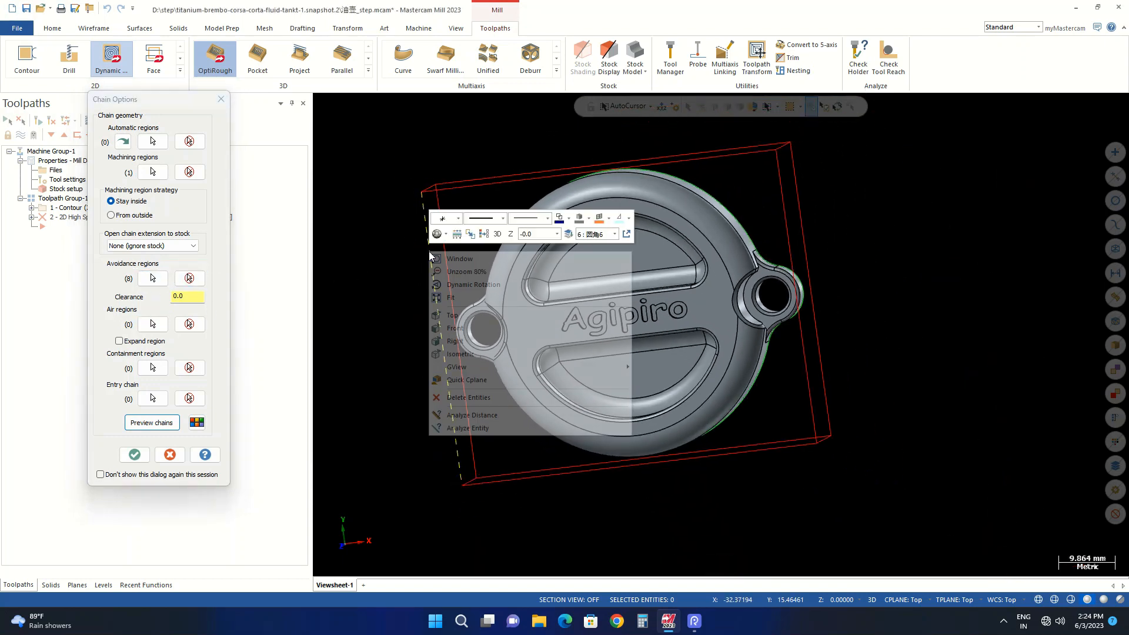
pyautogui.click(468, 321)
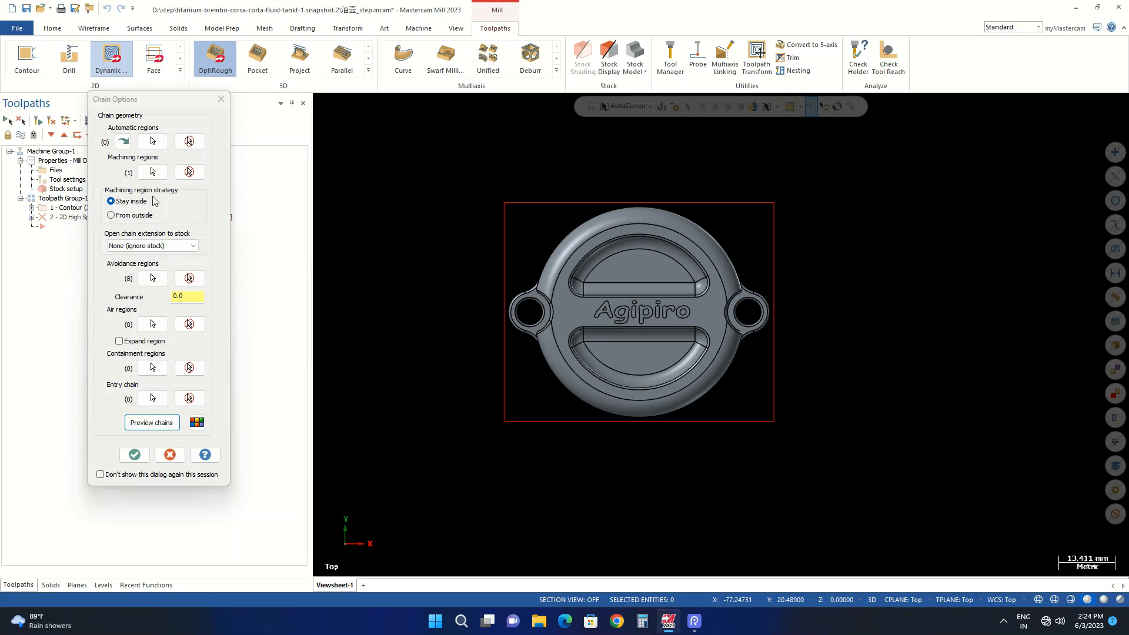
pyautogui.click(161, 423)
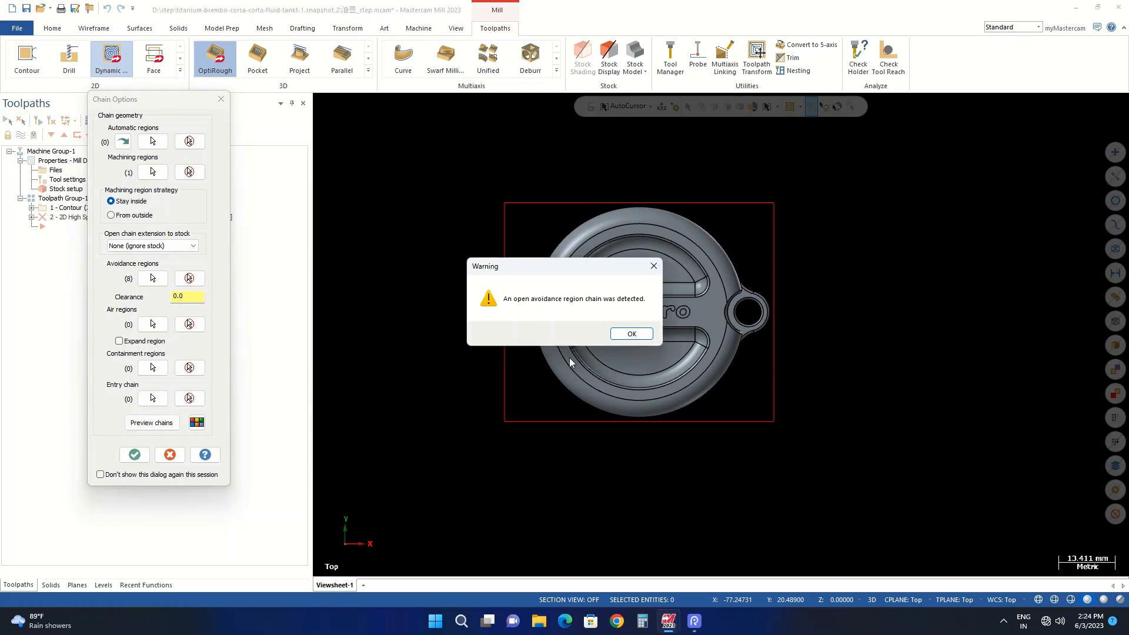
pyautogui.click(632, 335)
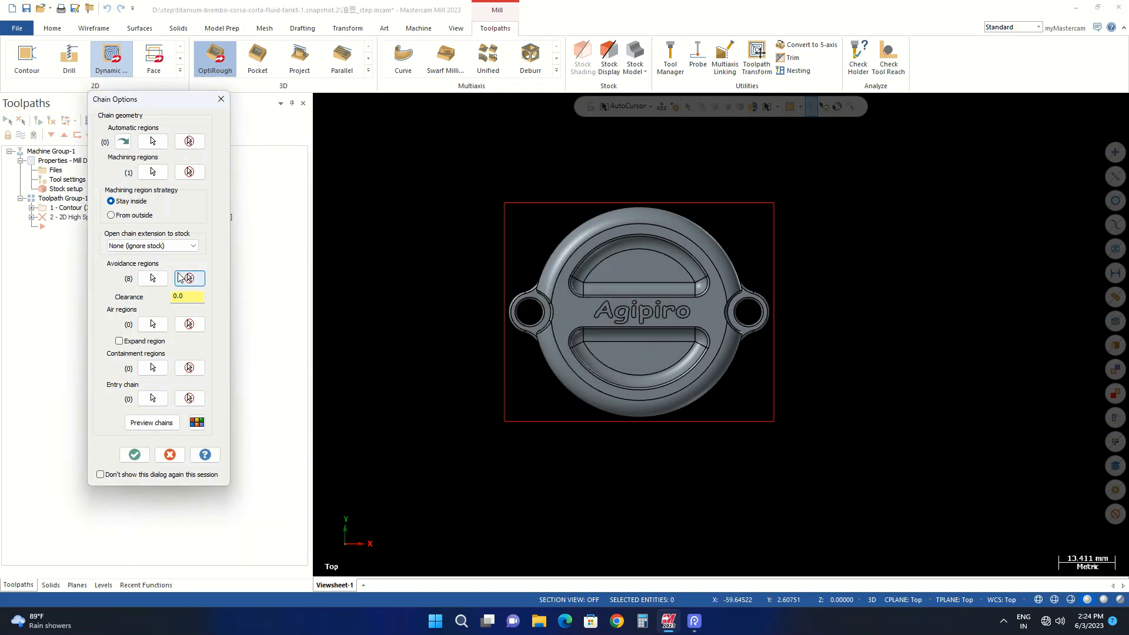
# Clear the avoidance chains and use solid chaining to pick the cap's front side wall and the adjoining mounting ear's side faces
pyautogui.click(187, 280)
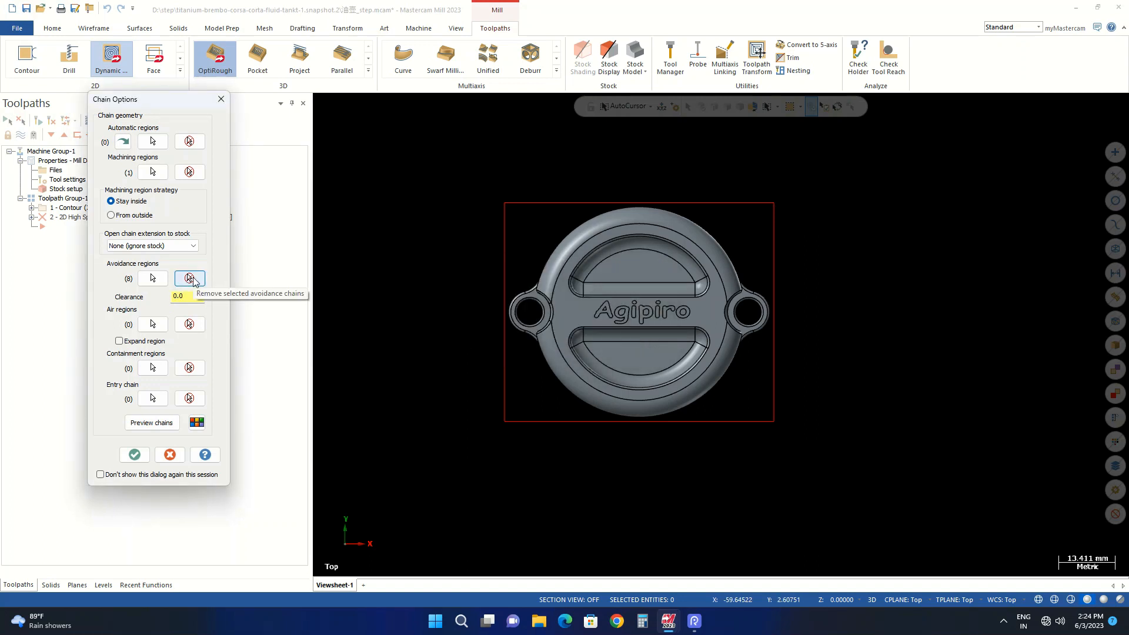
pyautogui.click(152, 278)
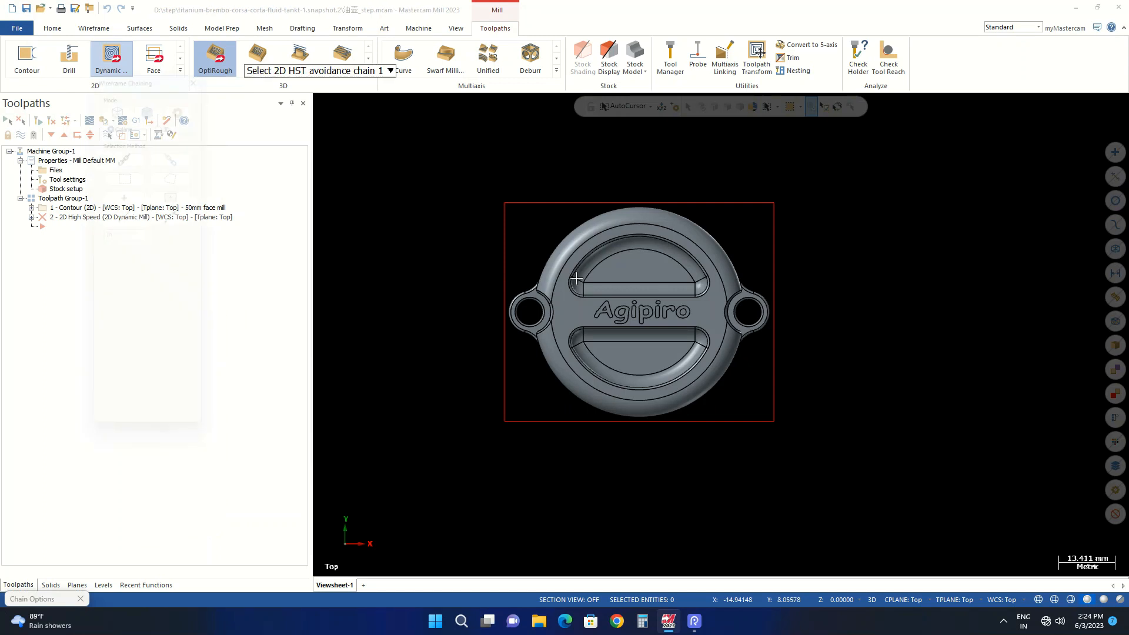
pyautogui.click(156, 99)
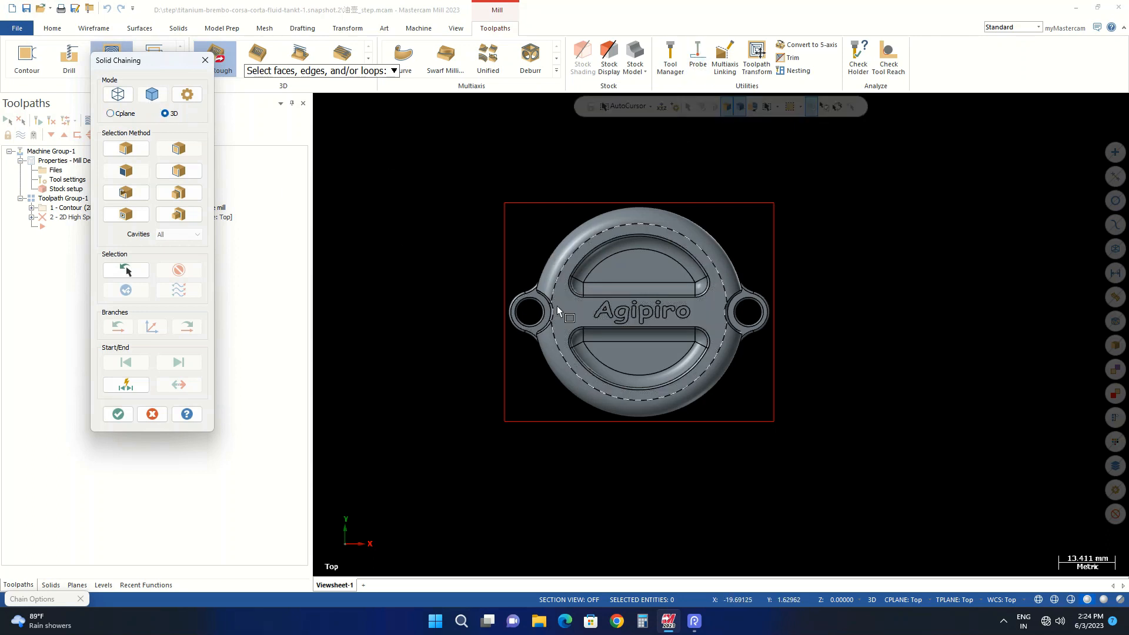
pyautogui.hotkey('alt', '7')
pyautogui.click(563, 357)
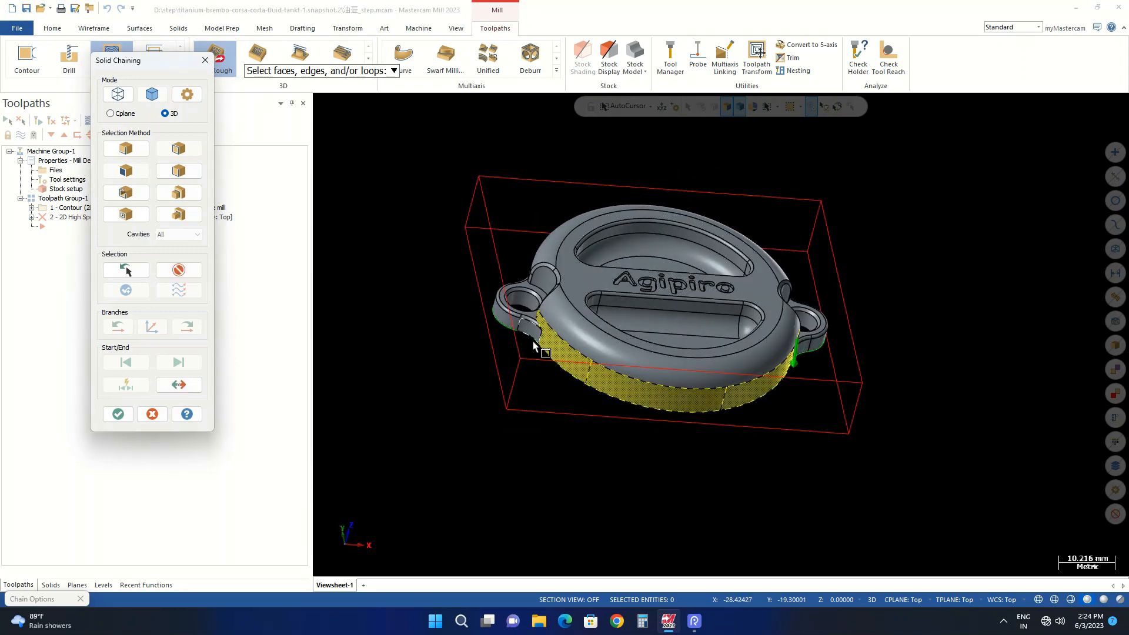
pyautogui.click(525, 334)
pyautogui.click(505, 319)
pyautogui.moveTo(535, 311); pyautogui.dragTo(527, 377, button='middle')
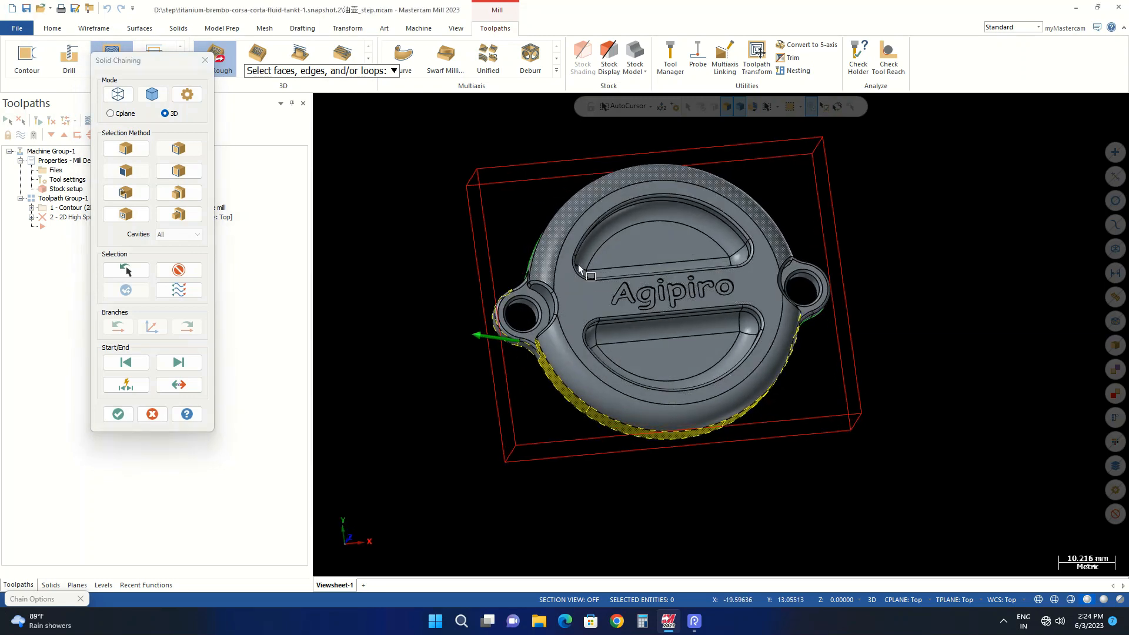
# Hide level 8, which holds the stock wireframe around the cap
pyautogui.scroll(-3, 522, 356)
pyautogui.moveTo(517, 343); pyautogui.dragTo(477, 318, button='middle')
pyautogui.scroll(-1, 545, 316)
pyautogui.click(103, 585)
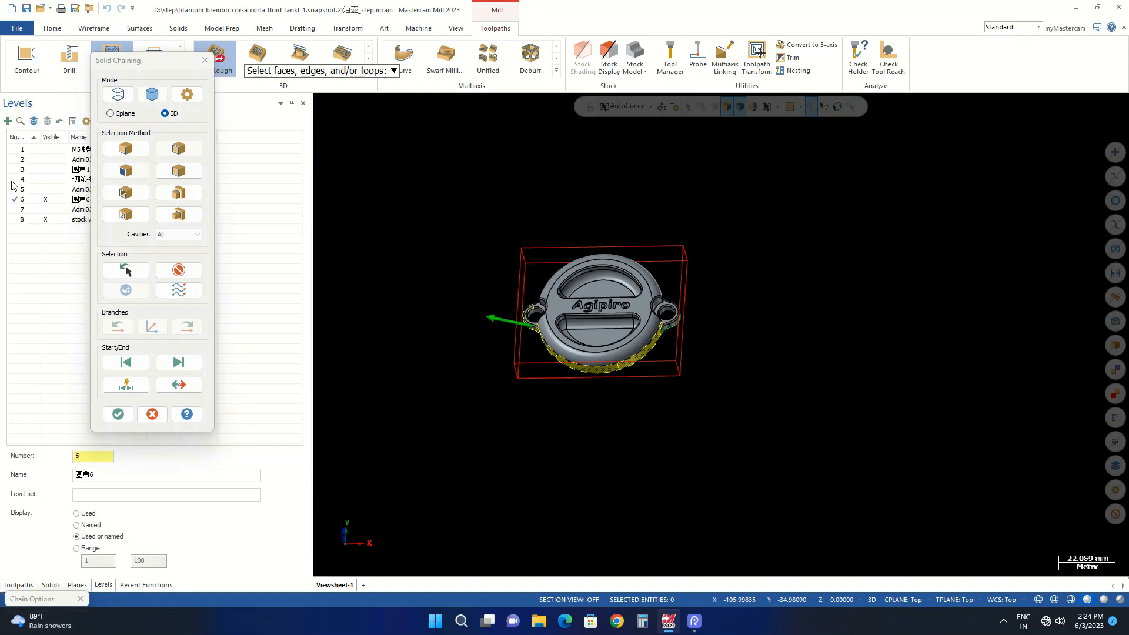
pyautogui.click(48, 218)
# Window-select the entire cap as an avoidance chain, preview the chains, and accept the chain options
pyautogui.moveTo(478, 240); pyautogui.dragTo(751, 433)
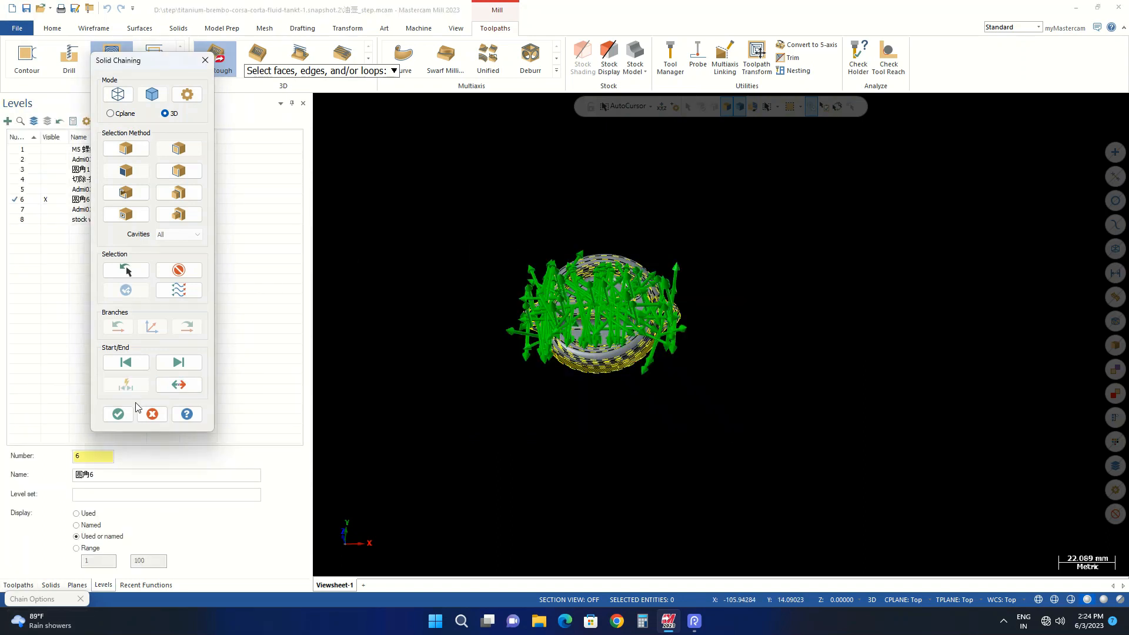
pyautogui.click(119, 413)
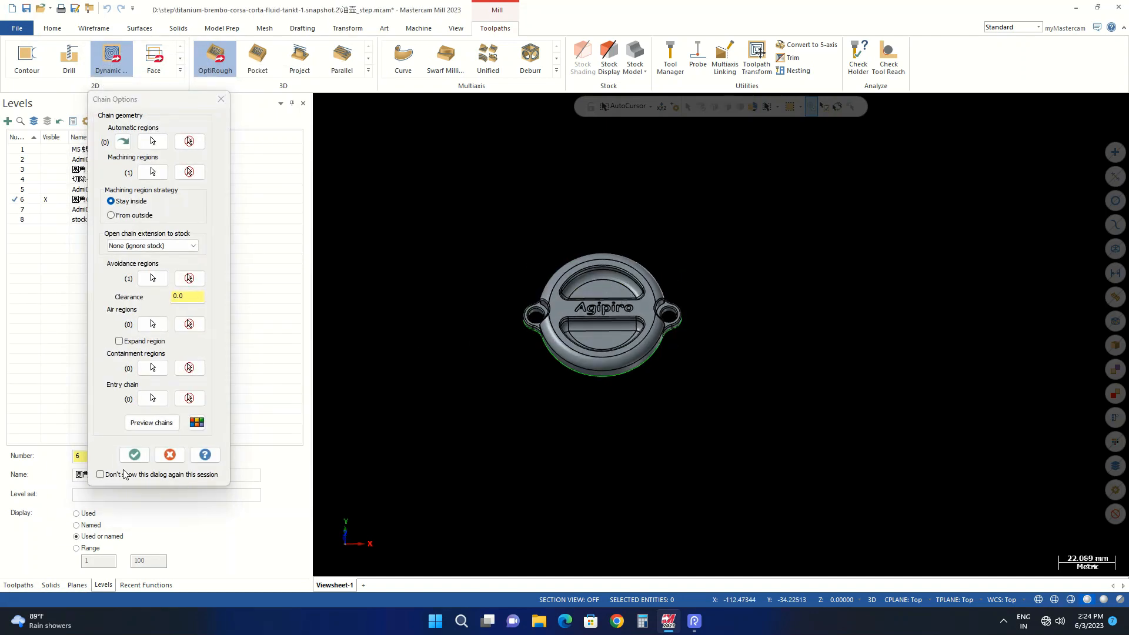
pyautogui.click(148, 423)
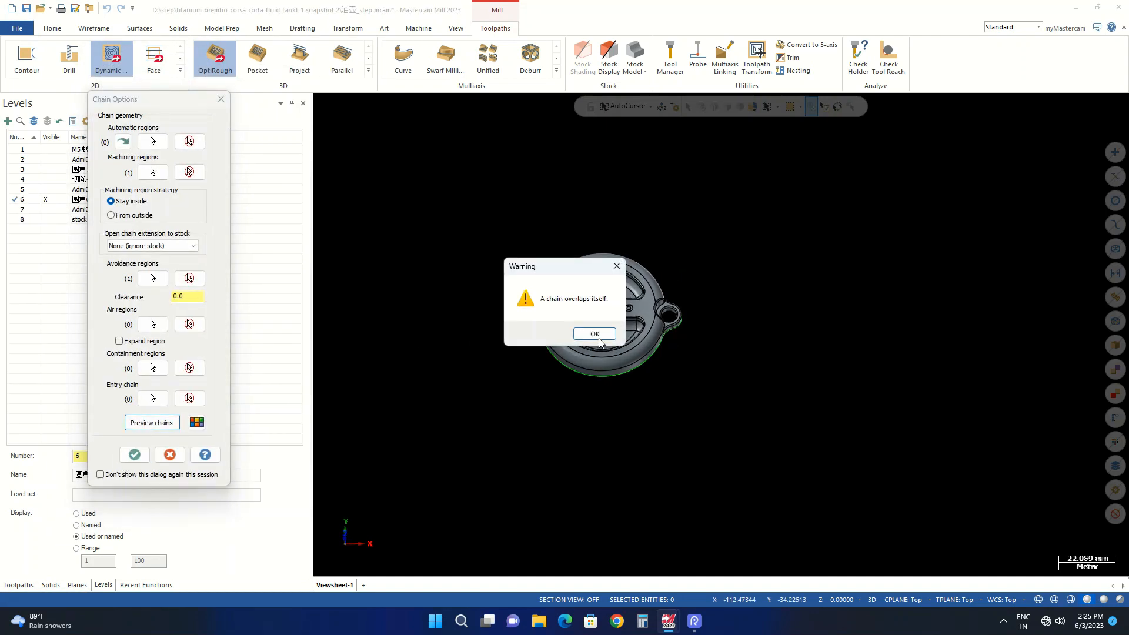
pyautogui.click(595, 334)
pyautogui.click(135, 455)
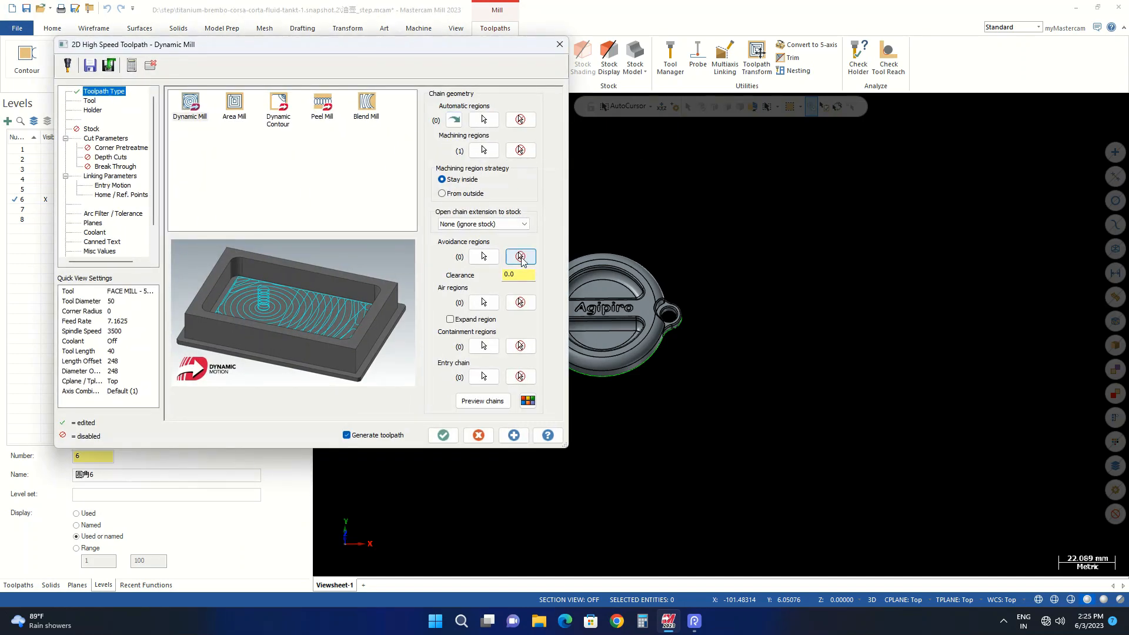
# Clear the avoidance regions and use solid chaining to pick the cap's front and rear rim fillets and its lettered top face
pyautogui.click(483, 257)
pyautogui.scroll(2, 583, 326)
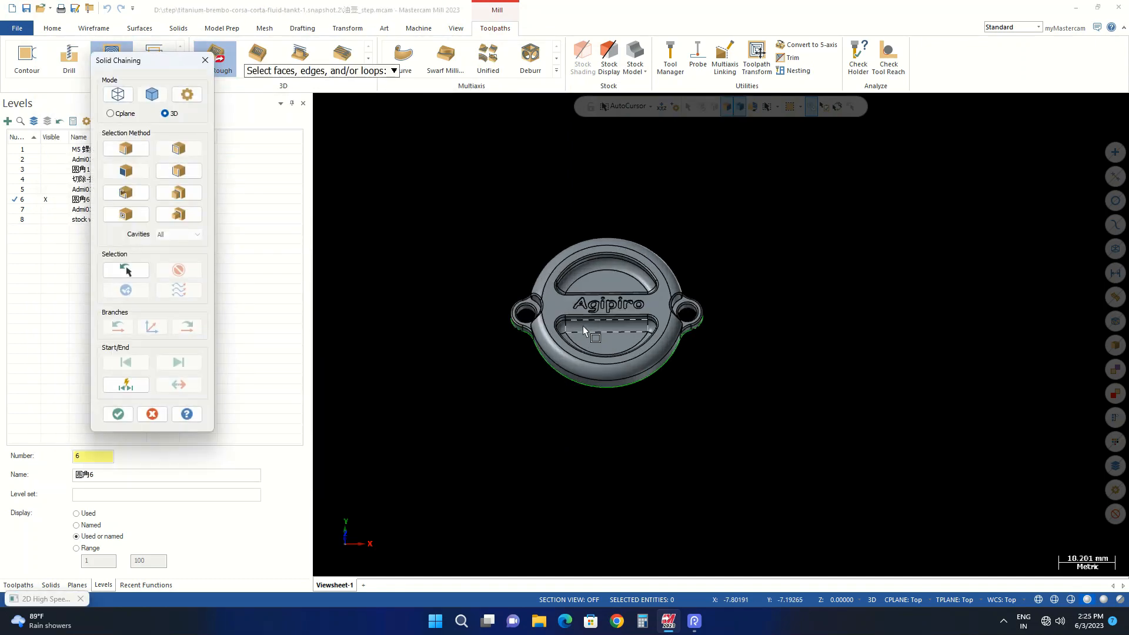
pyautogui.scroll(1, 559, 354)
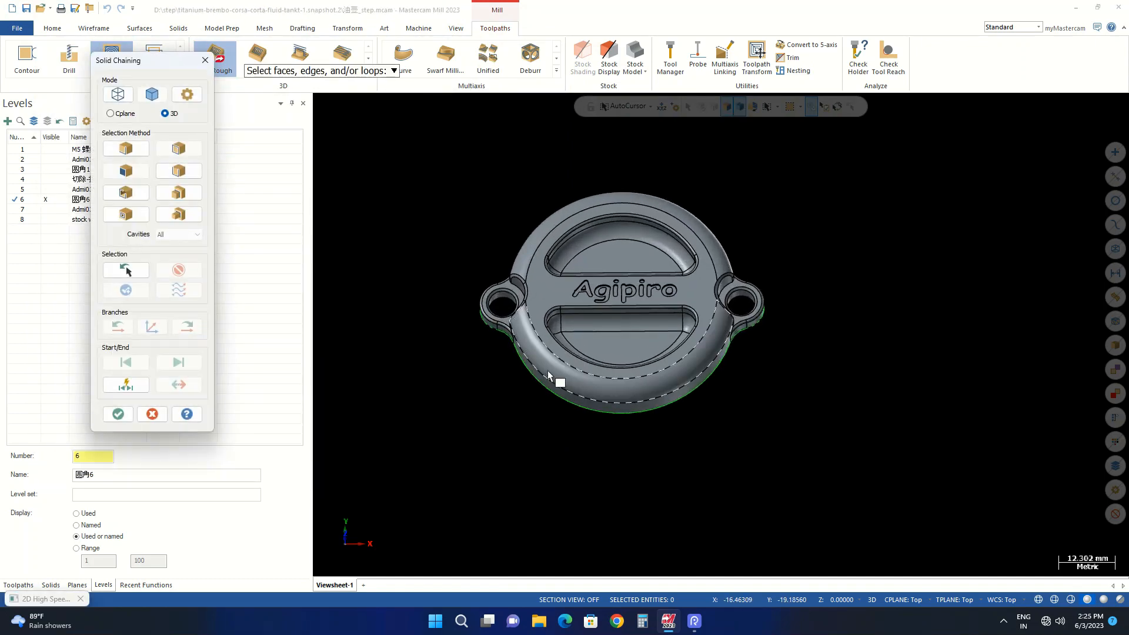
pyautogui.click(548, 368)
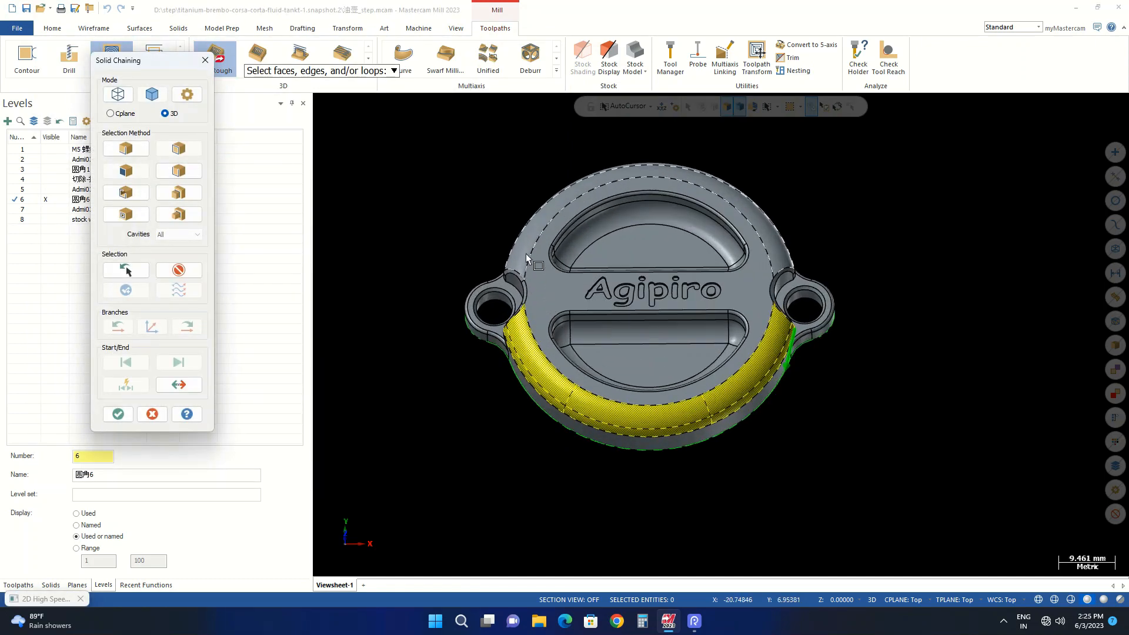
pyautogui.click(532, 239)
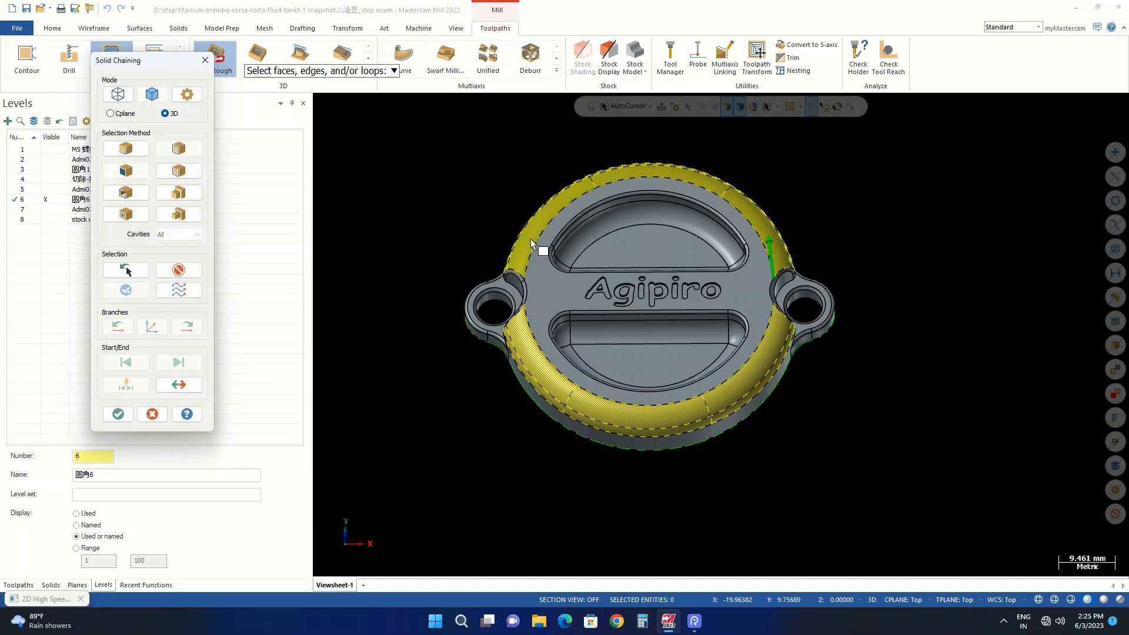
pyautogui.click(551, 289)
# Add the top faces of both mounting ears to the avoidance selection and accept the solid chains
pyautogui.scroll(2, 550, 290)
pyautogui.scroll(1, 485, 294)
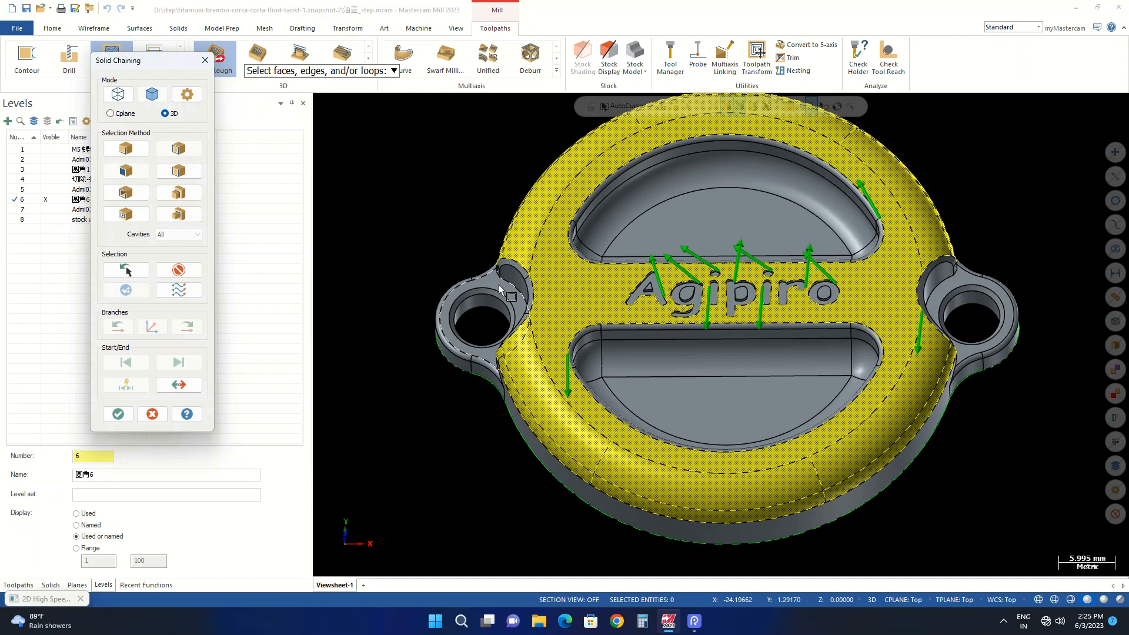
pyautogui.scroll(2, 498, 284)
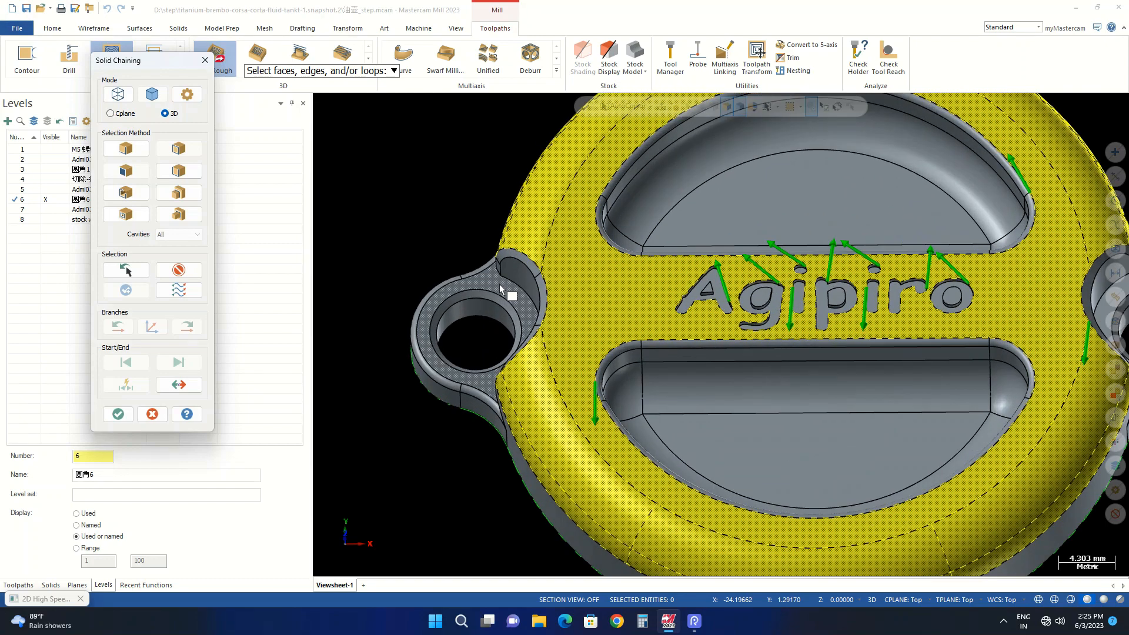
pyautogui.click(499, 284)
pyautogui.scroll(-1, 407, 288)
pyautogui.scroll(-2, 412, 288)
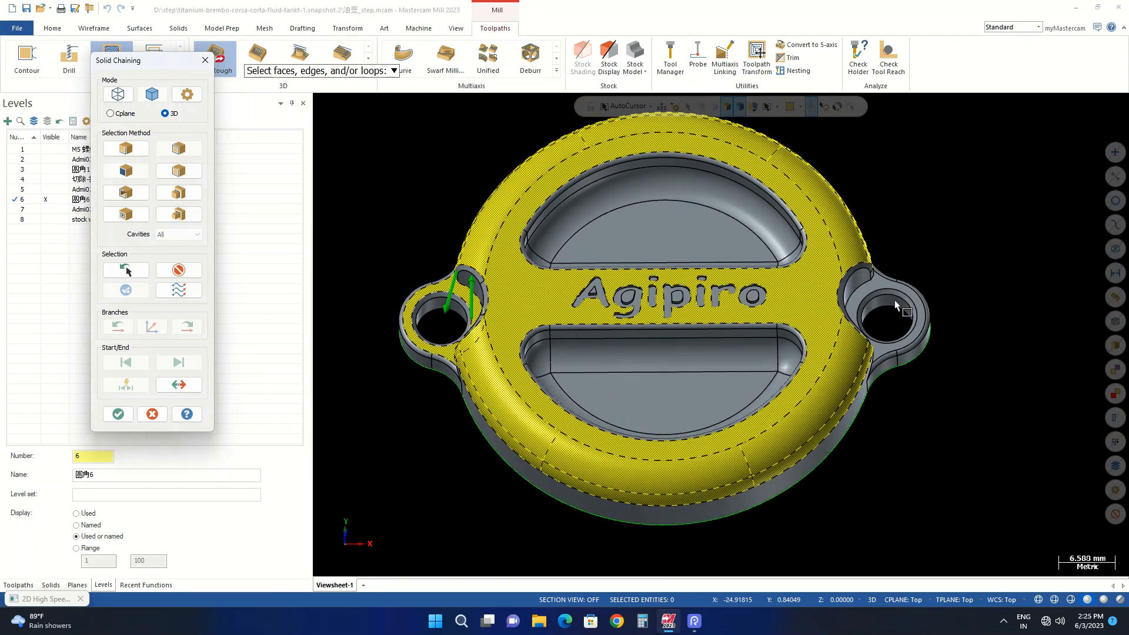
pyautogui.scroll(1, 895, 299)
pyautogui.scroll(1, 906, 287)
pyautogui.scroll(1, 905, 287)
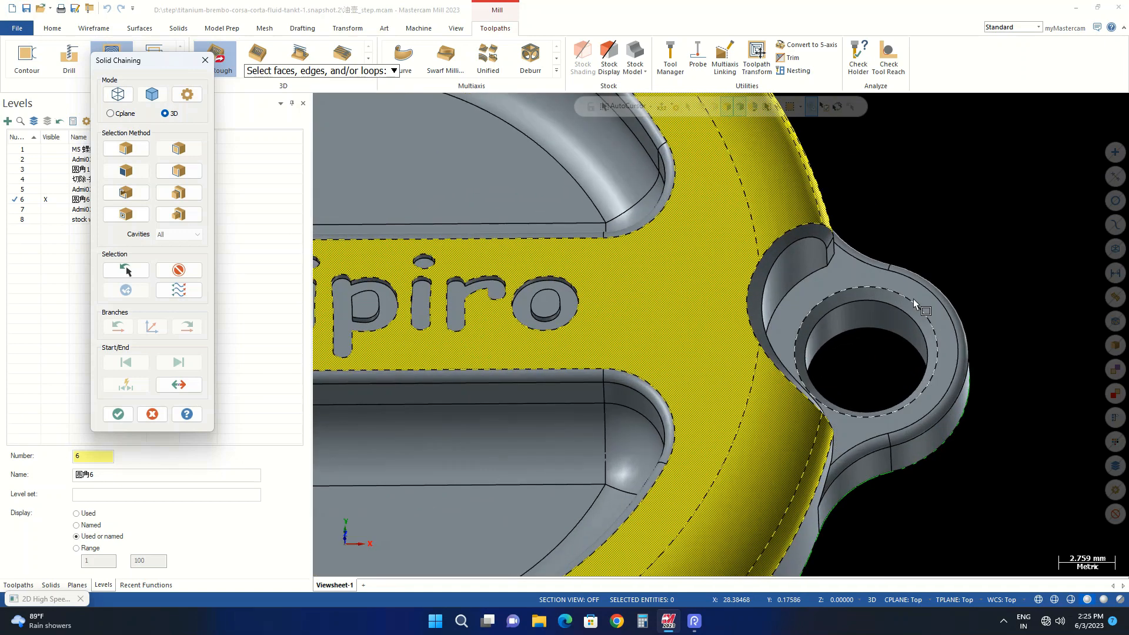
pyautogui.click(922, 301)
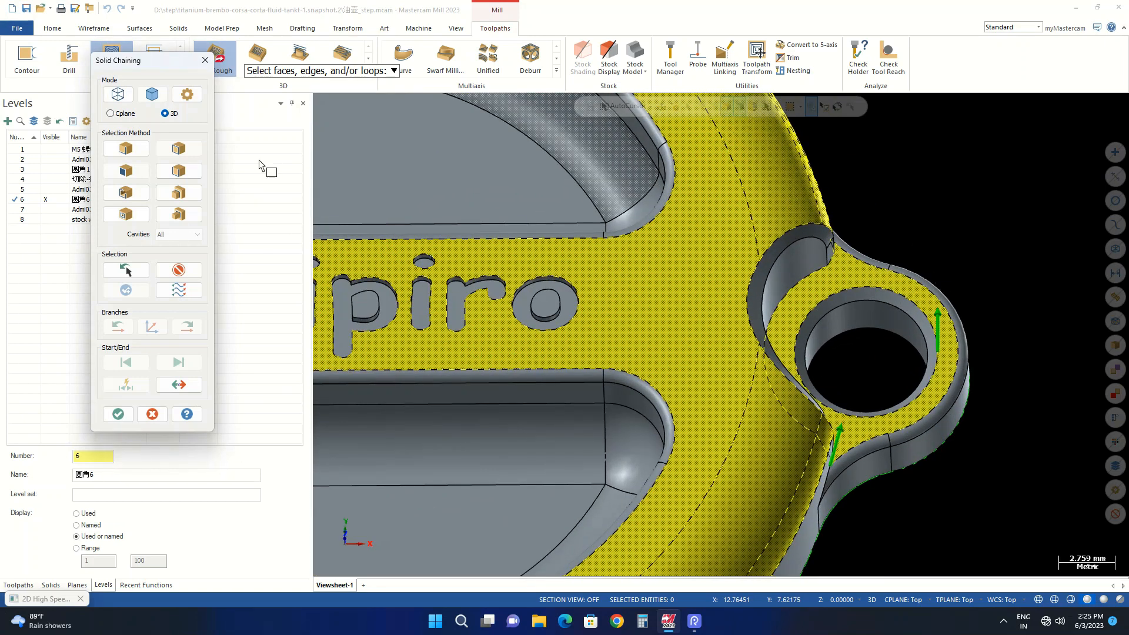
pyautogui.click(117, 414)
# Preview the machining and avoidance chains and check the cap and ear outline from the top view
pyautogui.click(482, 400)
pyautogui.scroll(-1, 949, 282)
pyautogui.scroll(-5, 975, 315)
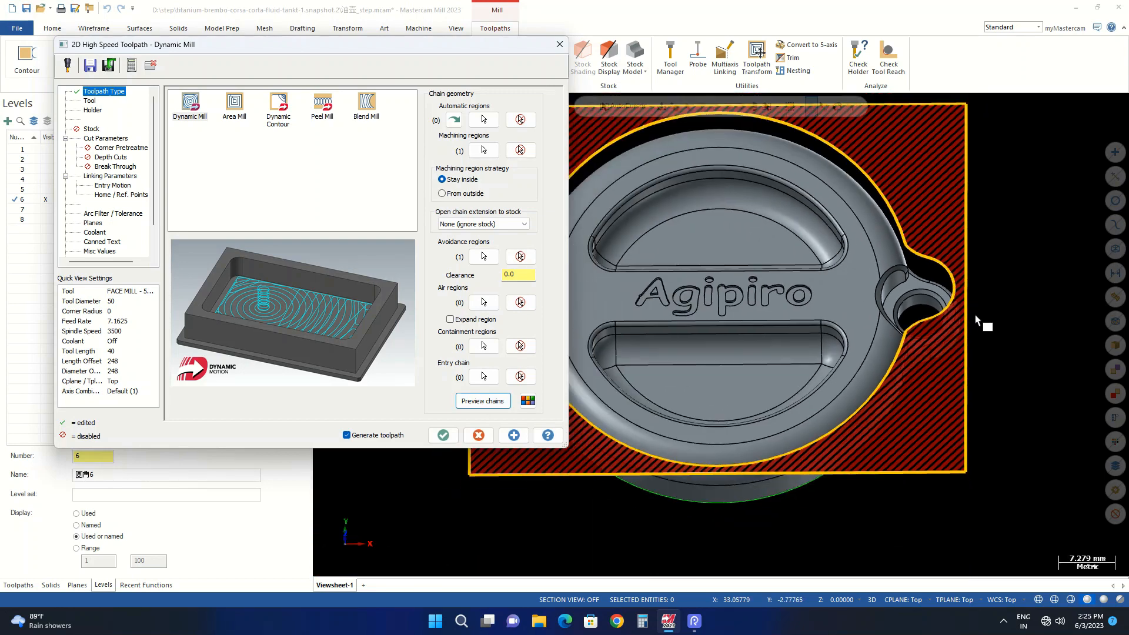
pyautogui.rightClick(723, 195)
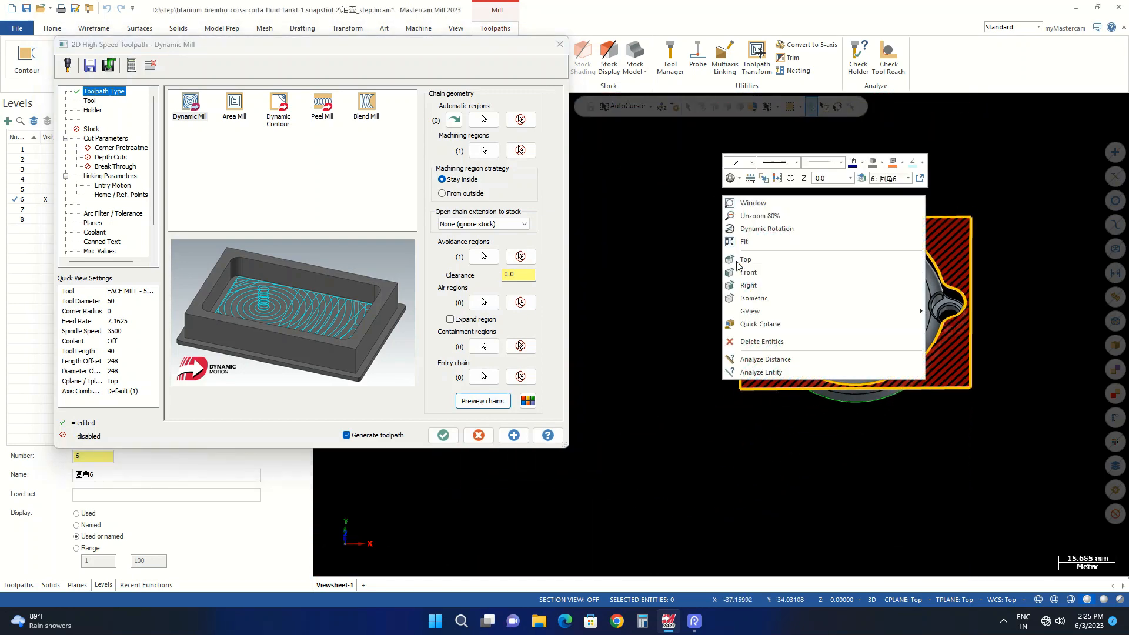
pyautogui.click(736, 259)
pyautogui.scroll(-1, 894, 273)
pyautogui.scroll(3, 688, 294)
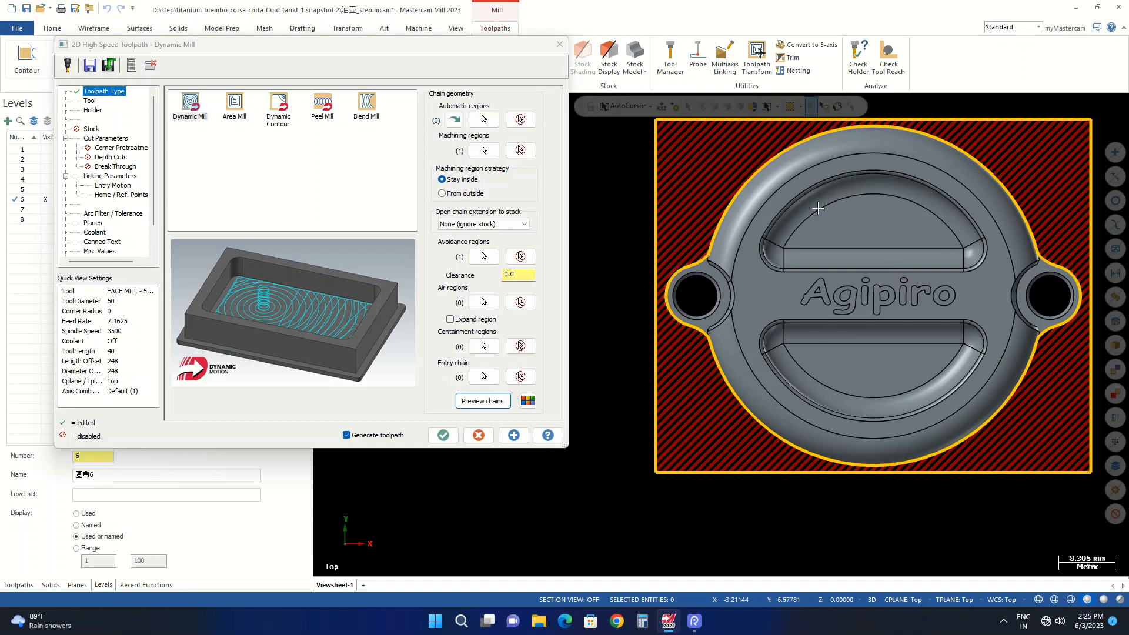
pyautogui.scroll(1, 766, 292)
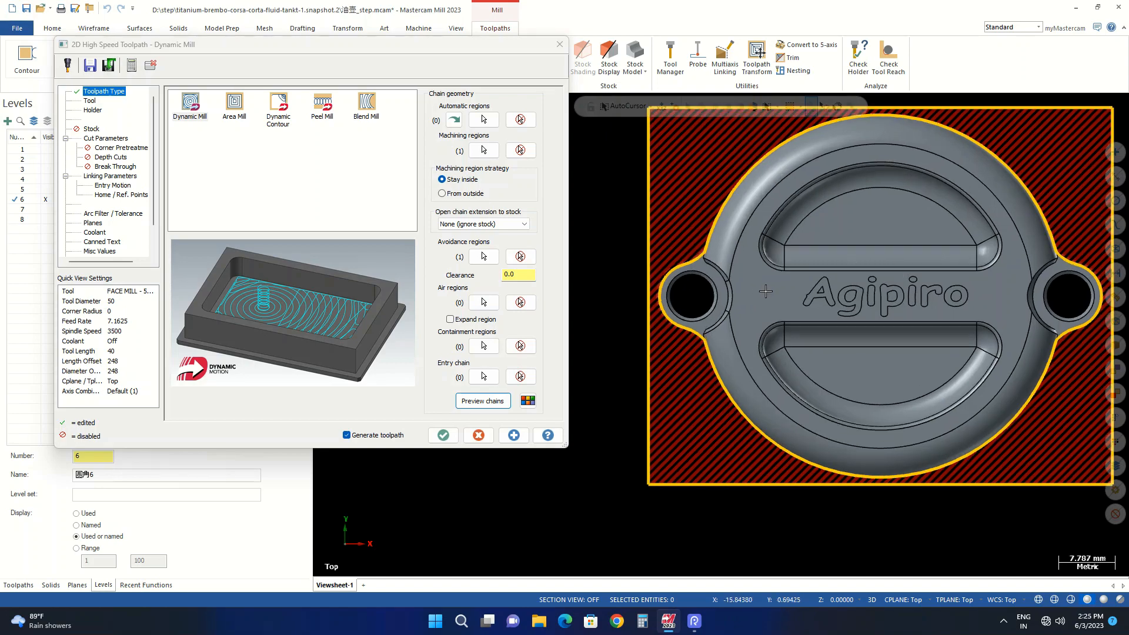
# Add another avoidance chain from the outer fillet faces of the cap's left mounting ear
pyautogui.click(483, 256)
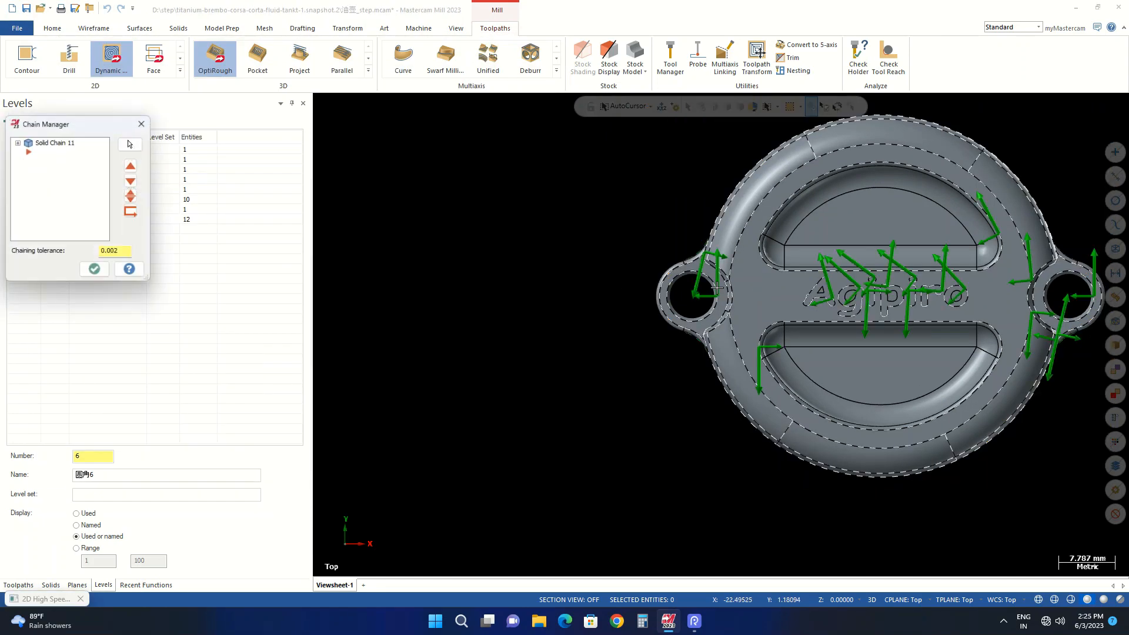
pyautogui.scroll(10, 658, 285)
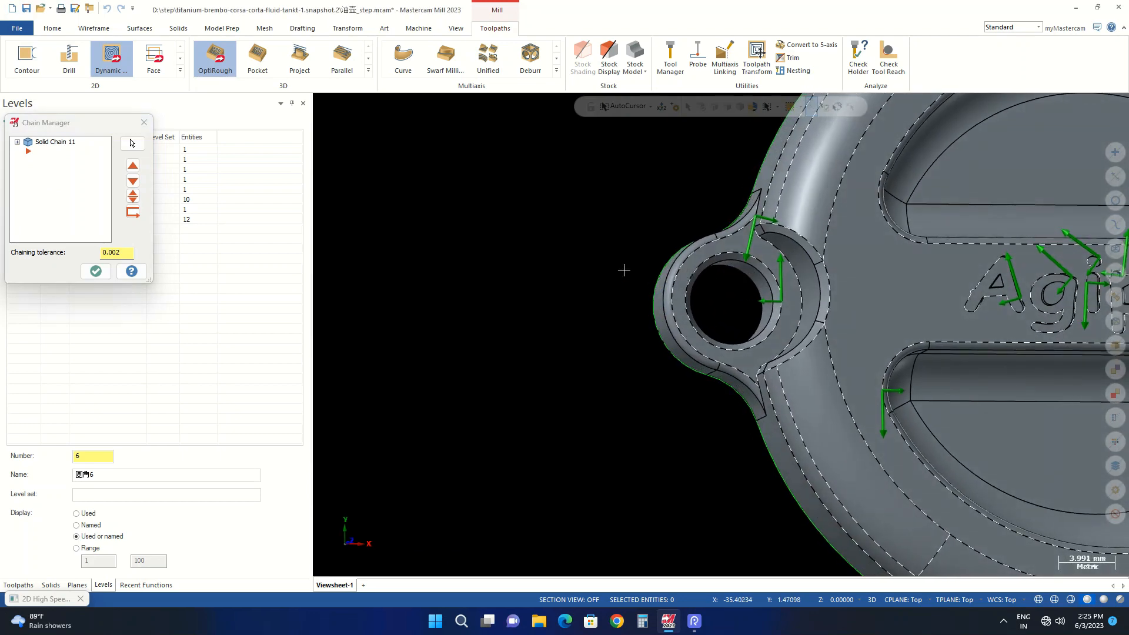
pyautogui.rightClick(60, 204)
pyautogui.click(88, 212)
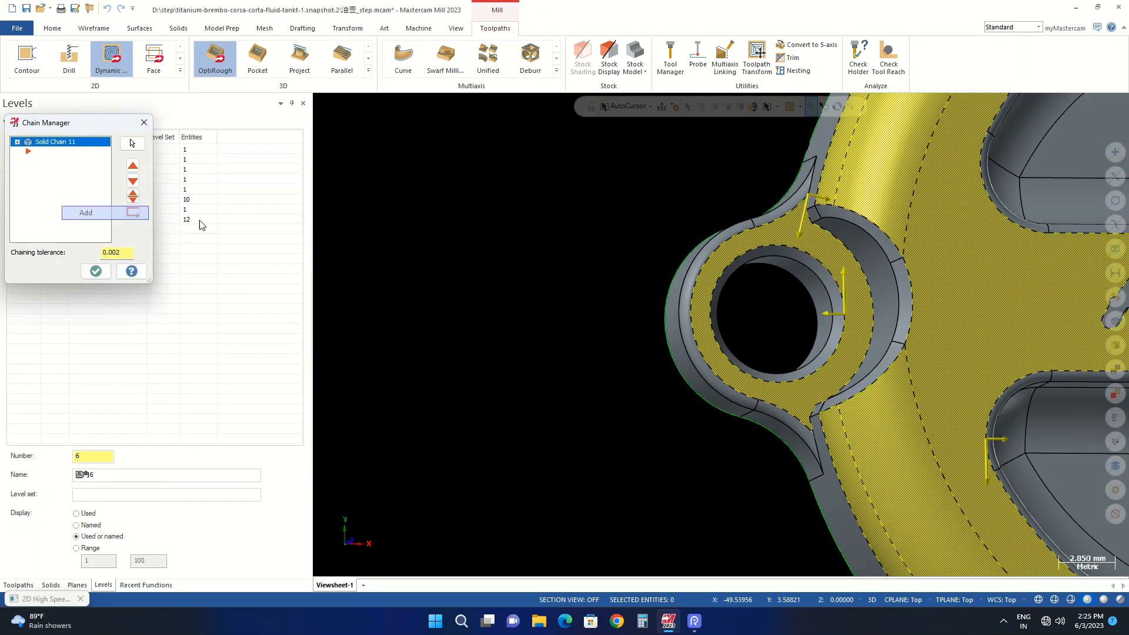
pyautogui.scroll(1, 696, 242)
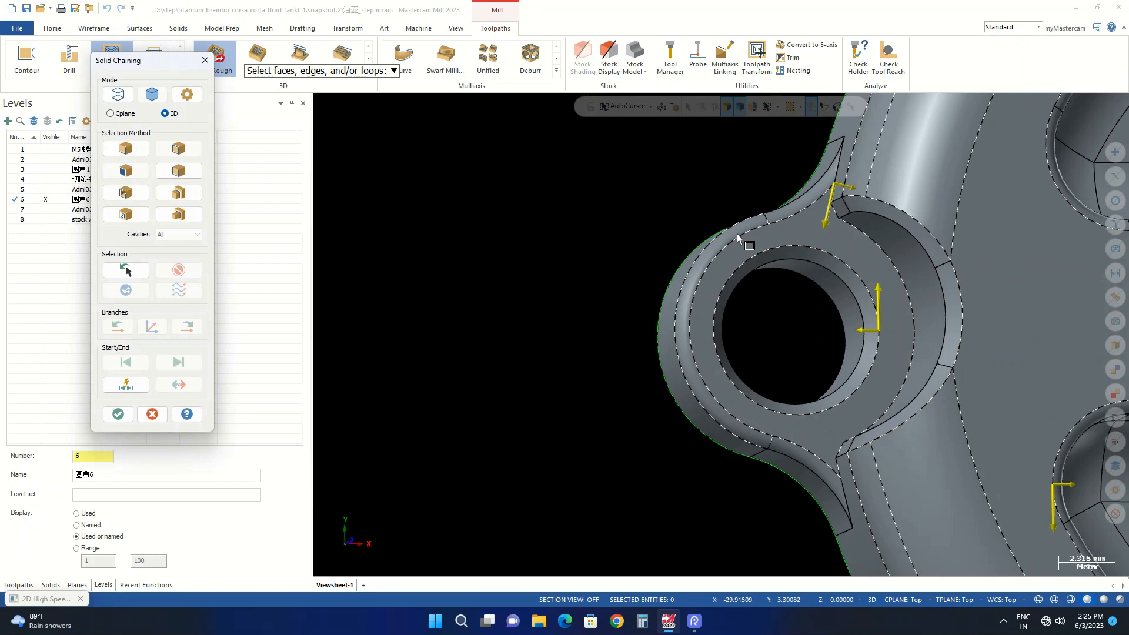
pyautogui.scroll(4, 737, 235)
pyautogui.click(752, 213)
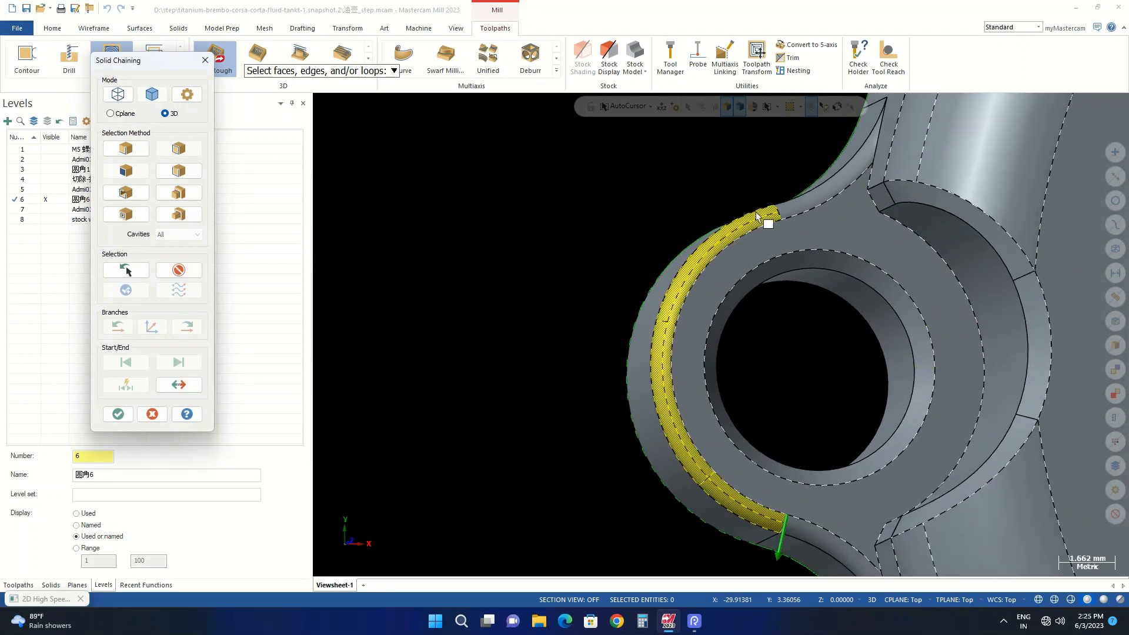
pyautogui.scroll(-4, 527, 204)
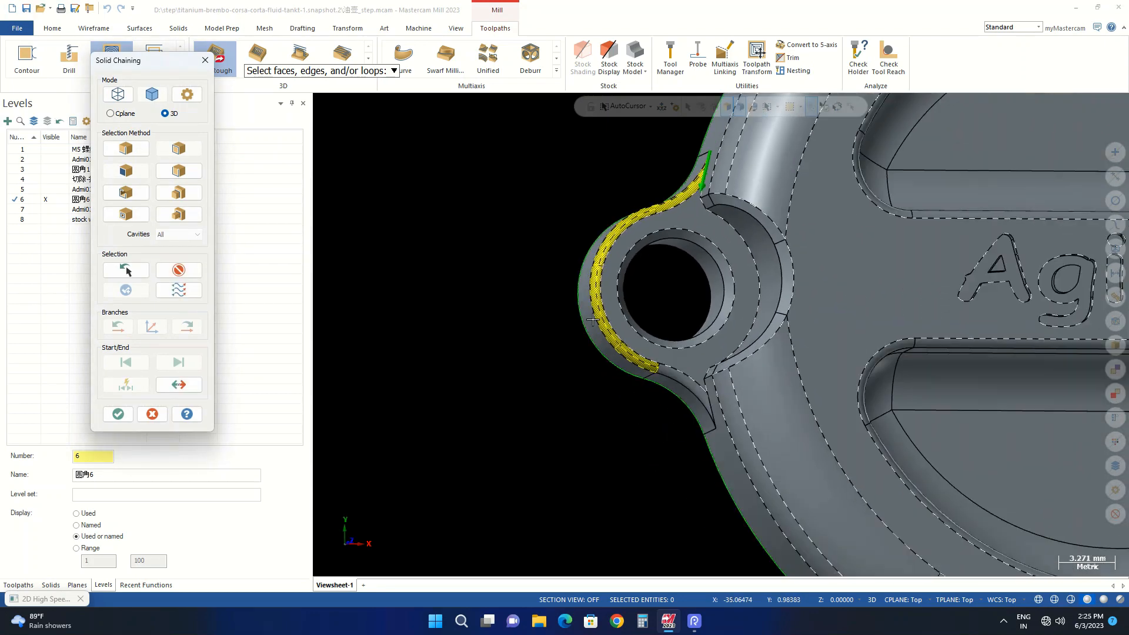
pyautogui.scroll(2, 691, 389)
pyautogui.click(691, 383)
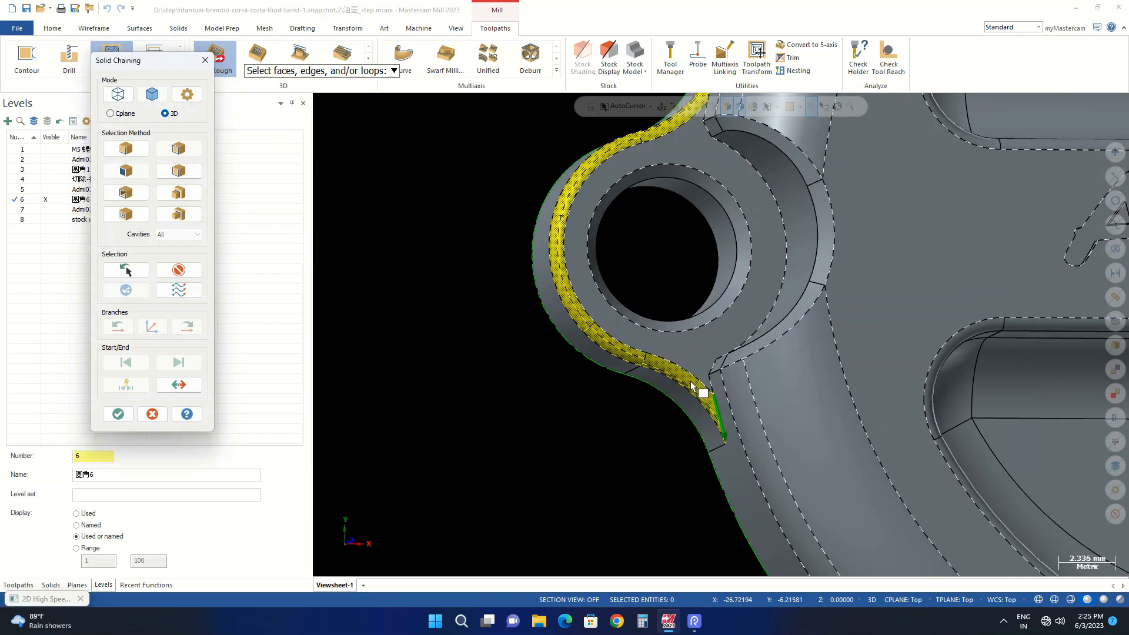
# Add the outer fillets of the opposite mounting ear to the avoidance chain and accept the chains
pyautogui.scroll(-7, 531, 355)
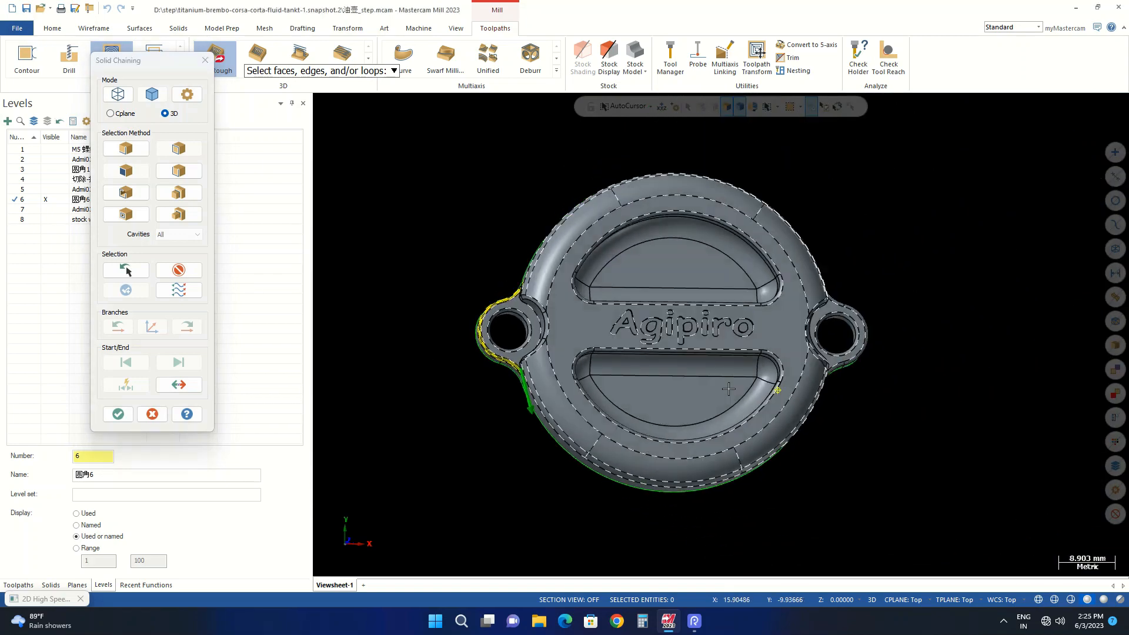
pyautogui.scroll(4, 838, 353)
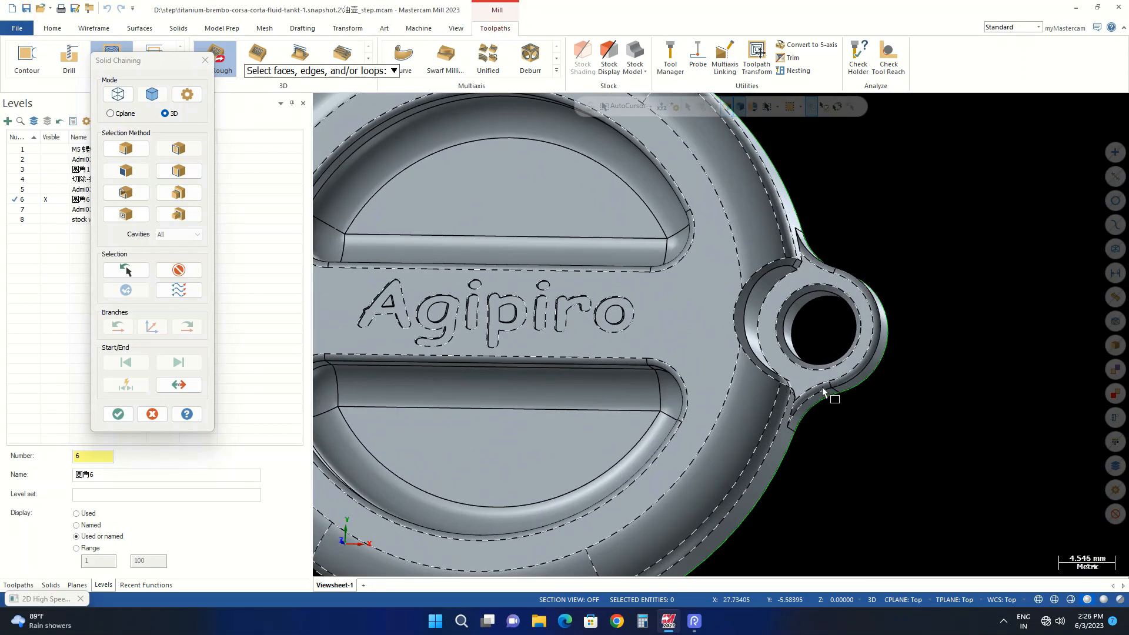
pyautogui.scroll(1, 823, 391)
pyautogui.click(826, 388)
pyautogui.scroll(3, 859, 376)
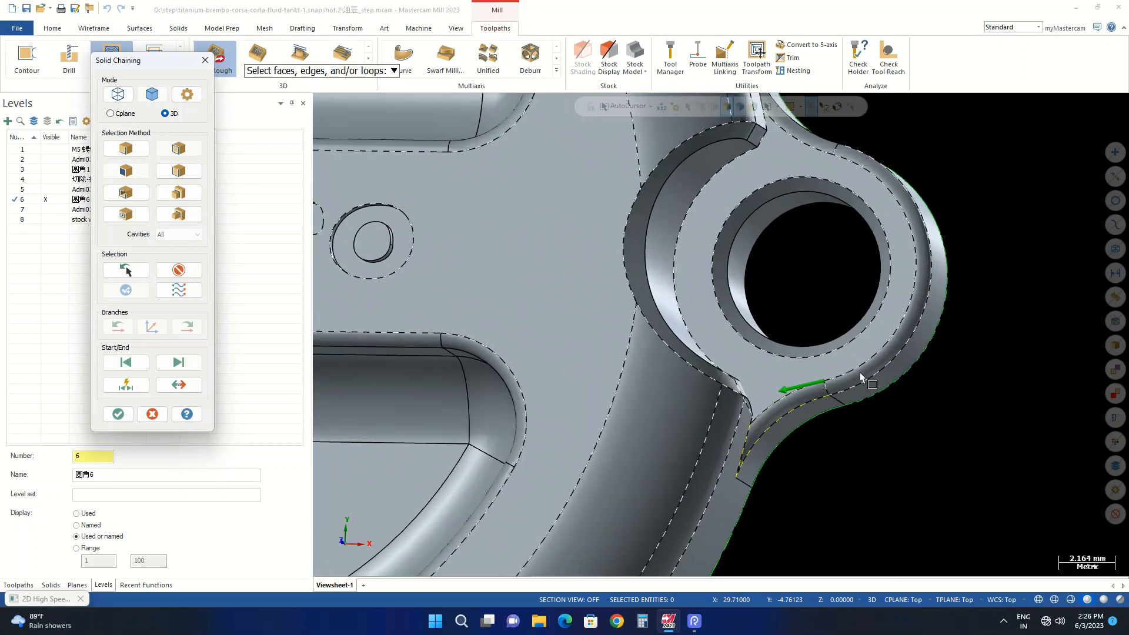
pyautogui.click(864, 152)
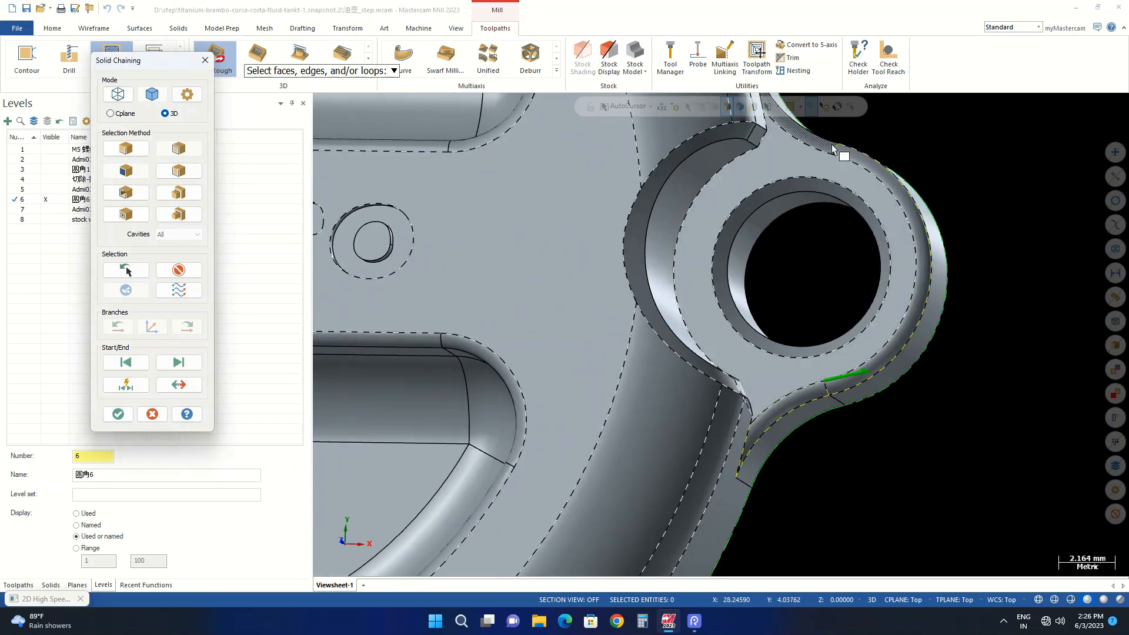
pyautogui.scroll(-2, 872, 260)
pyautogui.scroll(-3, 872, 260)
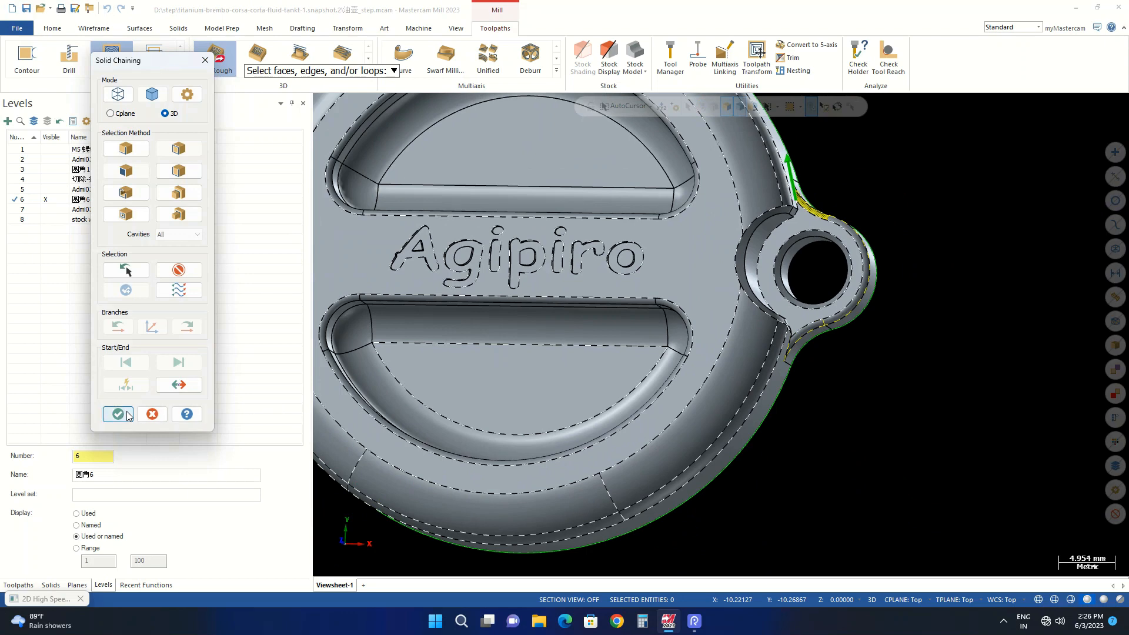
pyautogui.click(118, 414)
pyautogui.click(100, 272)
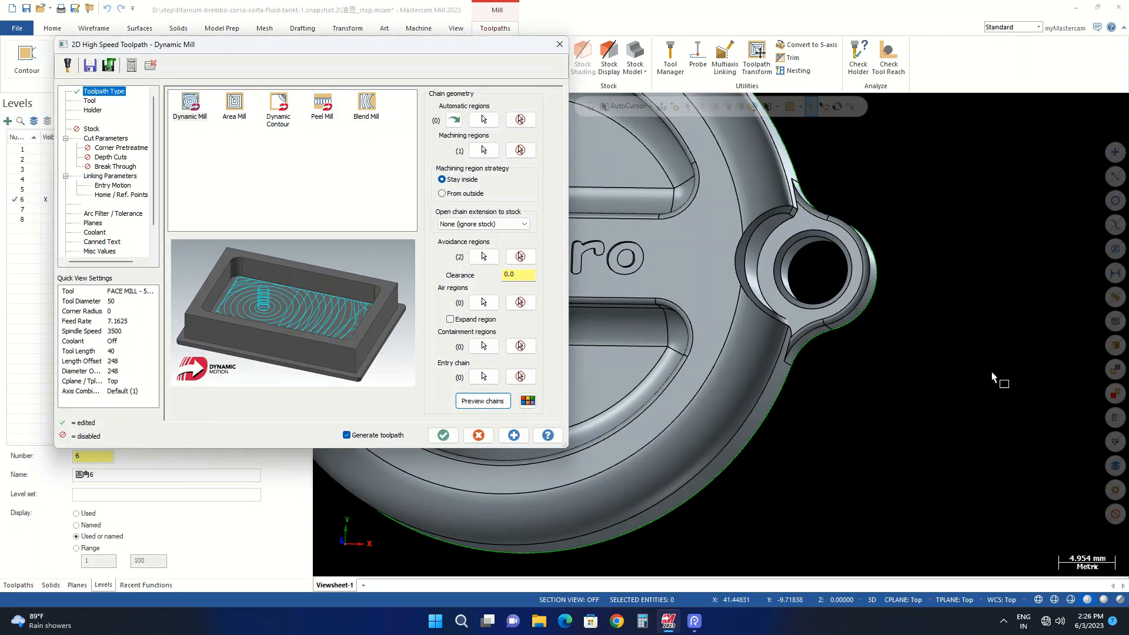
# Preview the chains from the top view, check the ear outlines, and accept the Dynamic Mill operation
pyautogui.scroll(-1, 991, 372)
pyautogui.click(486, 405)
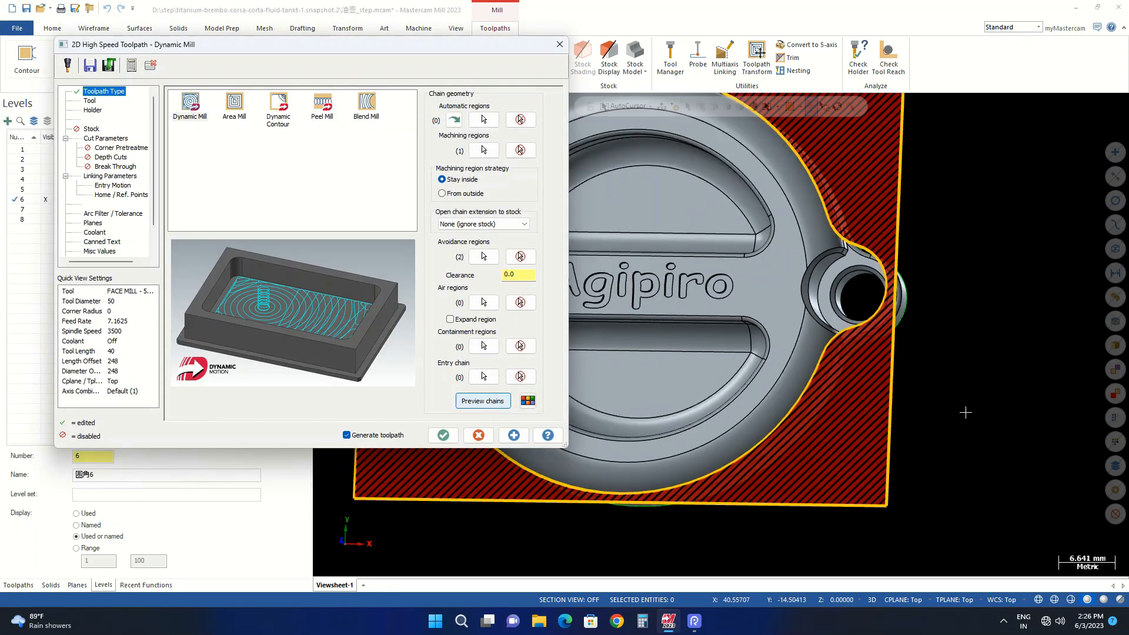
pyautogui.scroll(-2, 969, 408)
pyautogui.rightClick(883, 255)
pyautogui.click(909, 317)
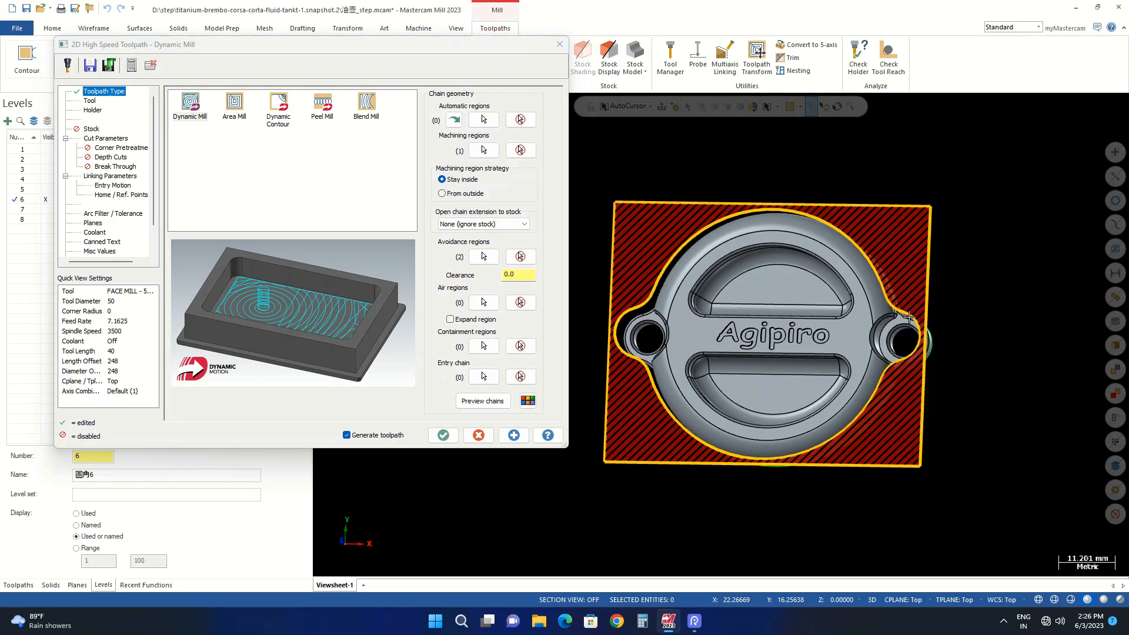
pyautogui.scroll(-3, 637, 301)
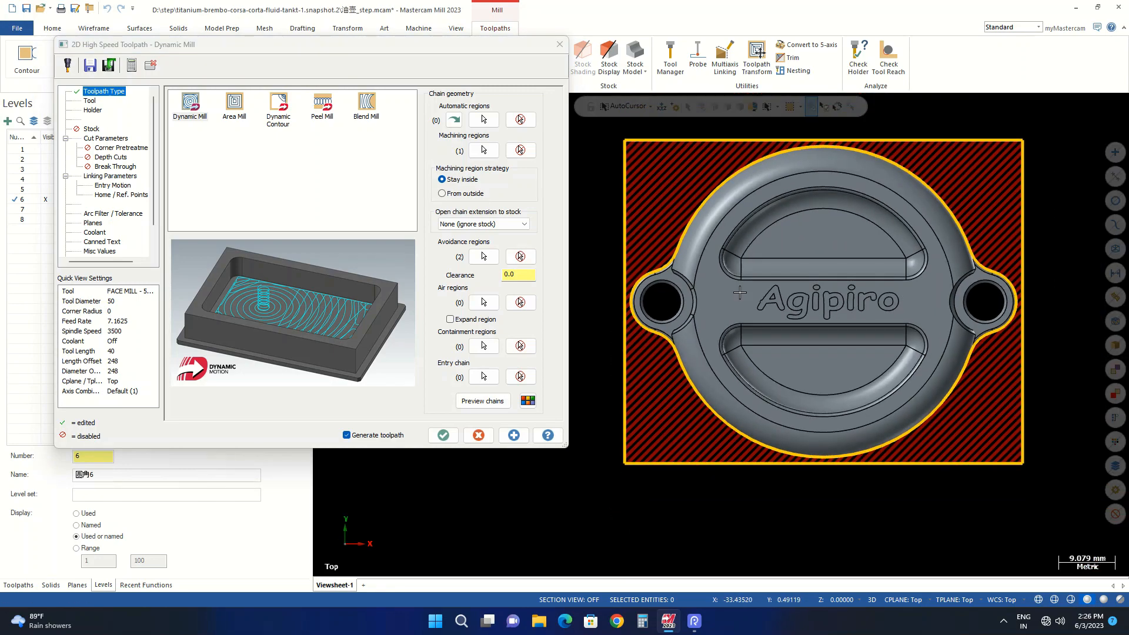
pyautogui.scroll(5, 1020, 282)
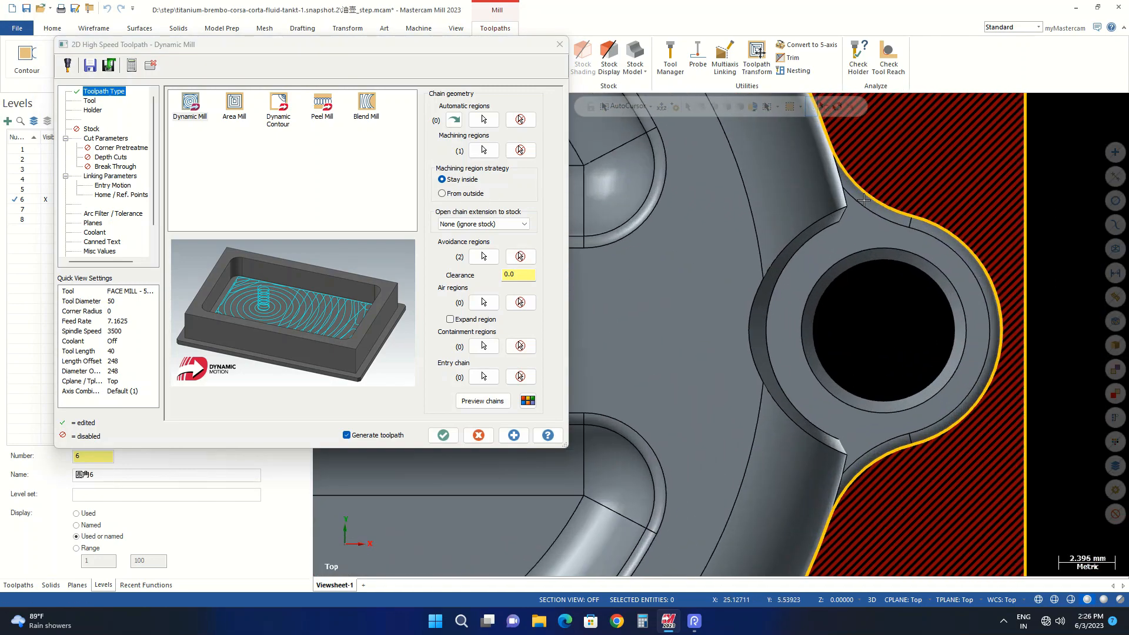
pyautogui.scroll(-6, 1020, 268)
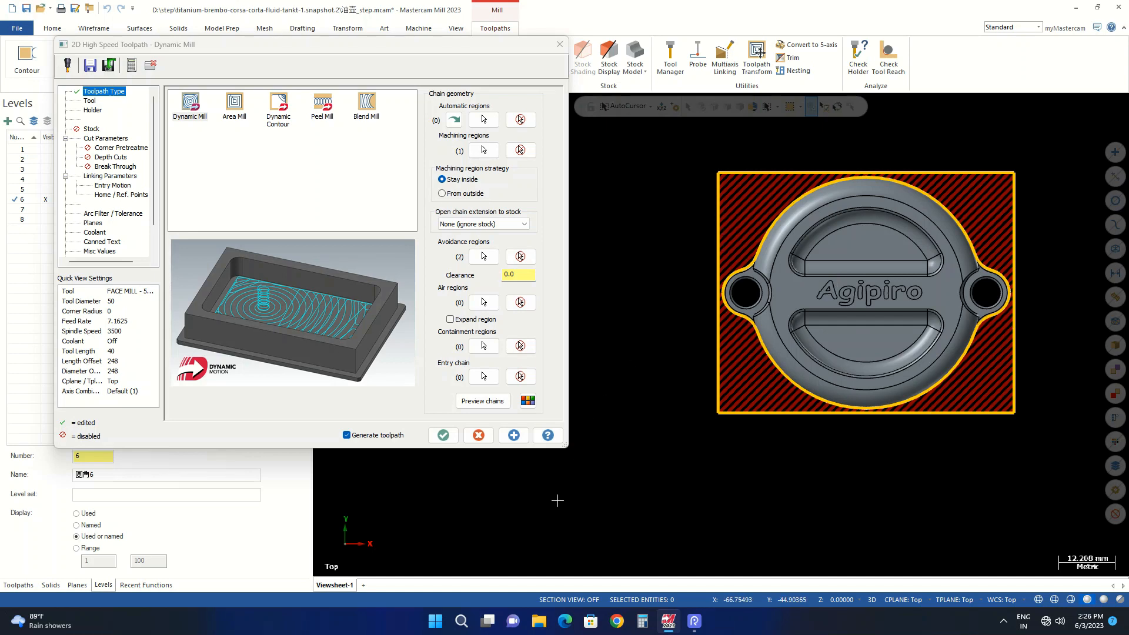
pyautogui.click(443, 435)
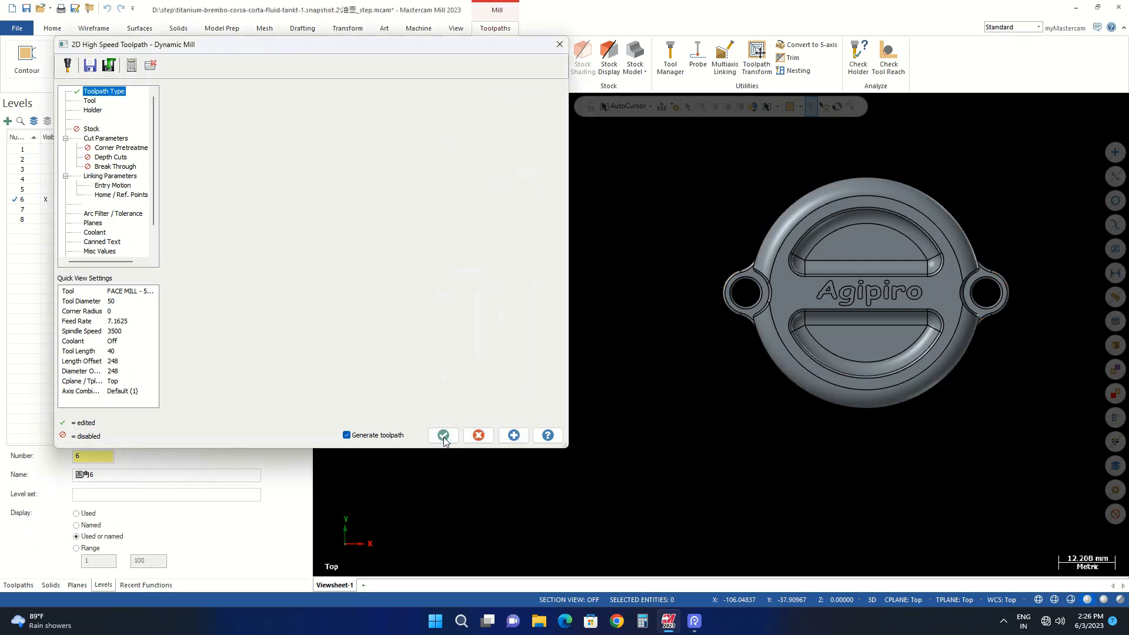